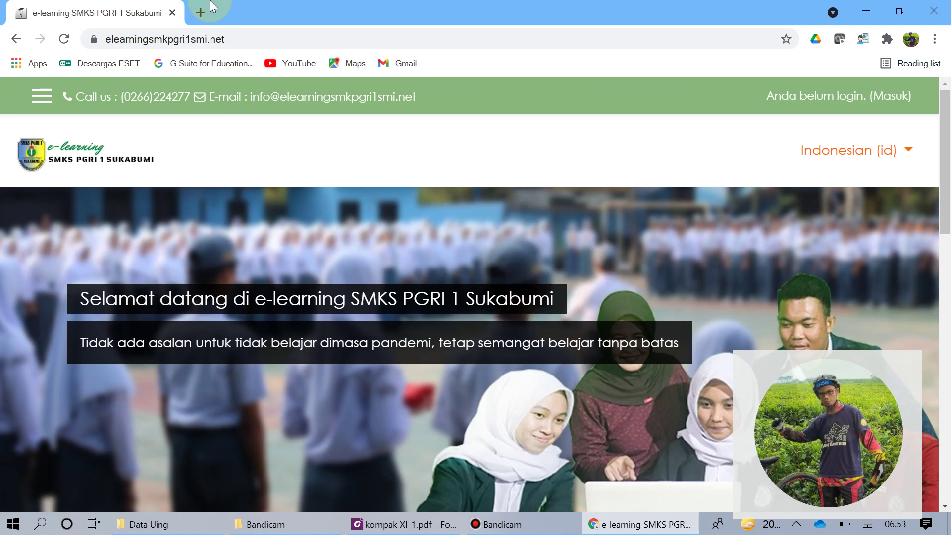
- Close the current browser window and minimize the Bandicam folder window to reach the desktop
{"action": "left_click", "coordinate": [243, 39]}
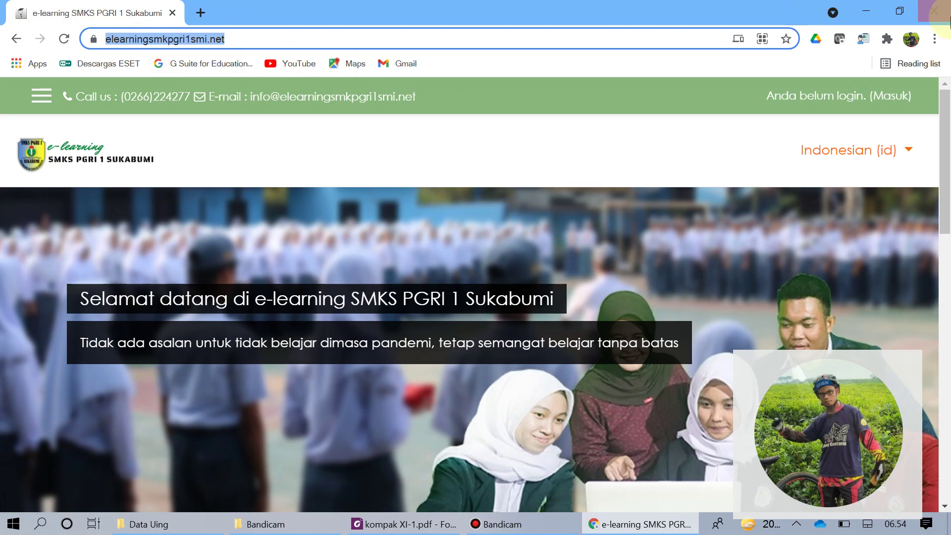
{"action": "left_click", "coordinate": [933, 11]}
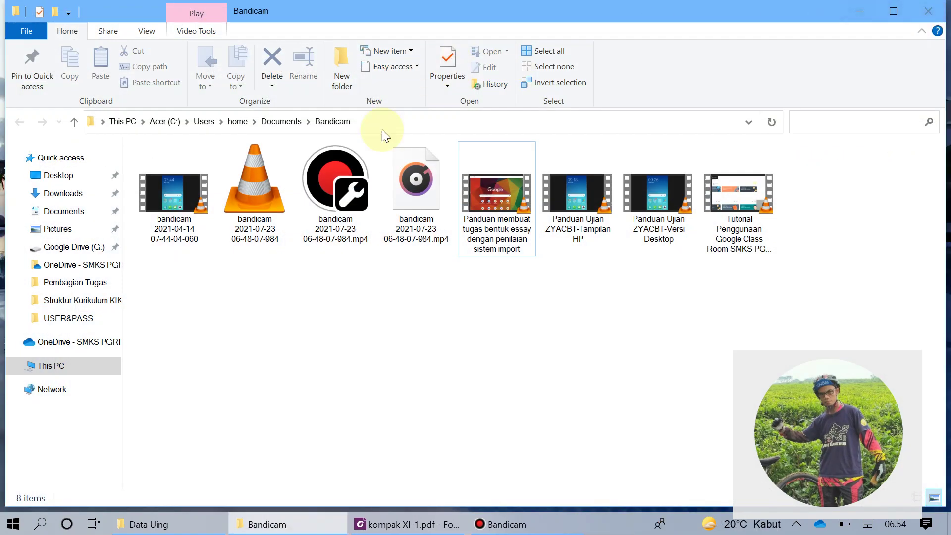
{"action": "left_click", "coordinate": [860, 13]}
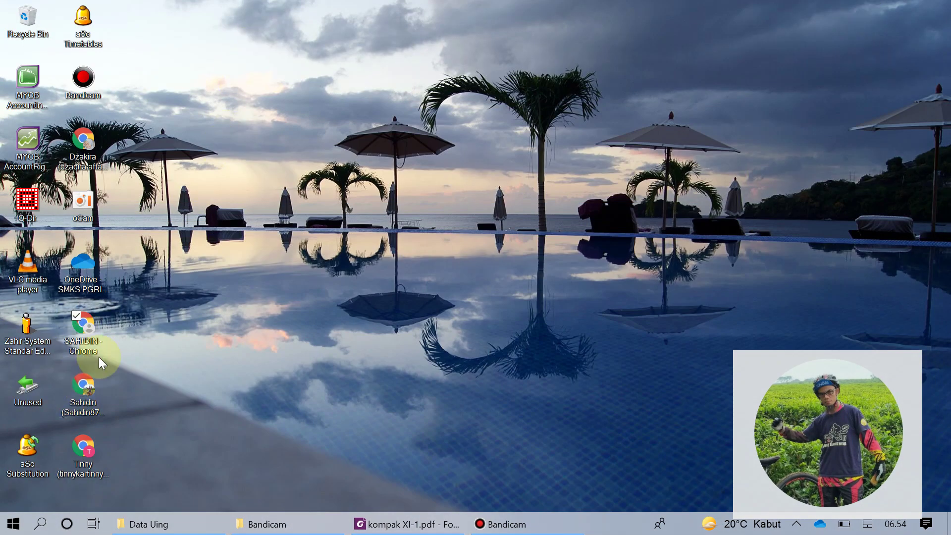
- Switch to Chrome using the other profile's desktop shortcut and open the site elearningsmkpgri1smi.net
{"action": "left_click", "coordinate": [82, 383]}
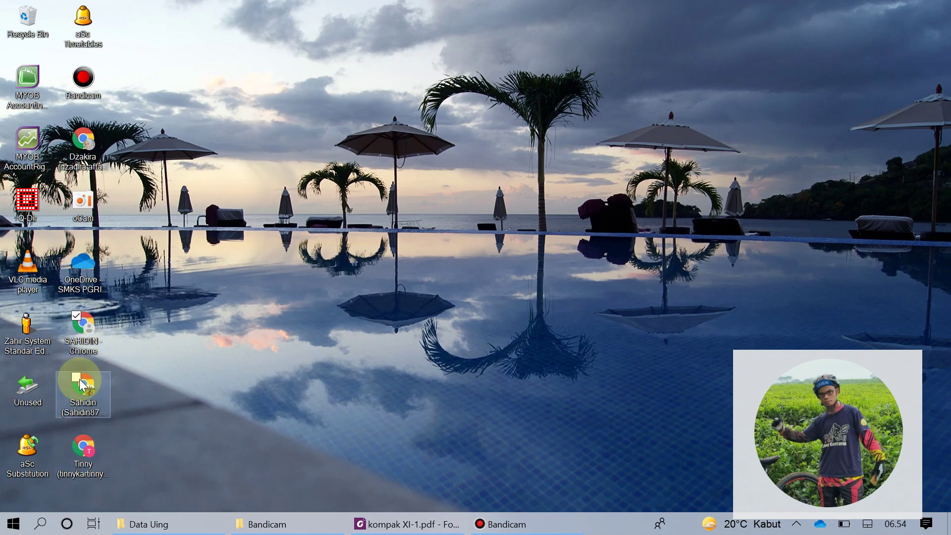
{"action": "double_click", "coordinate": [95, 385]}
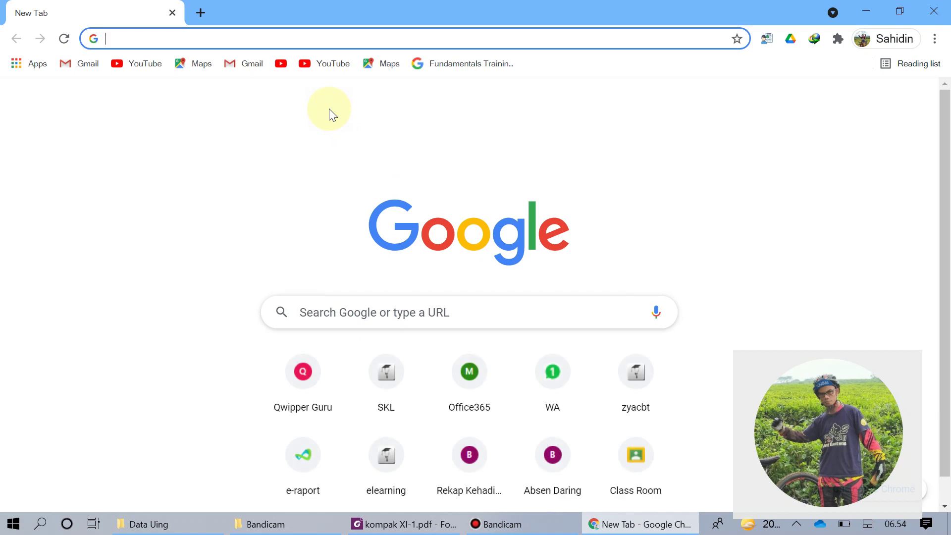
{"action": "type", "text": "el"}
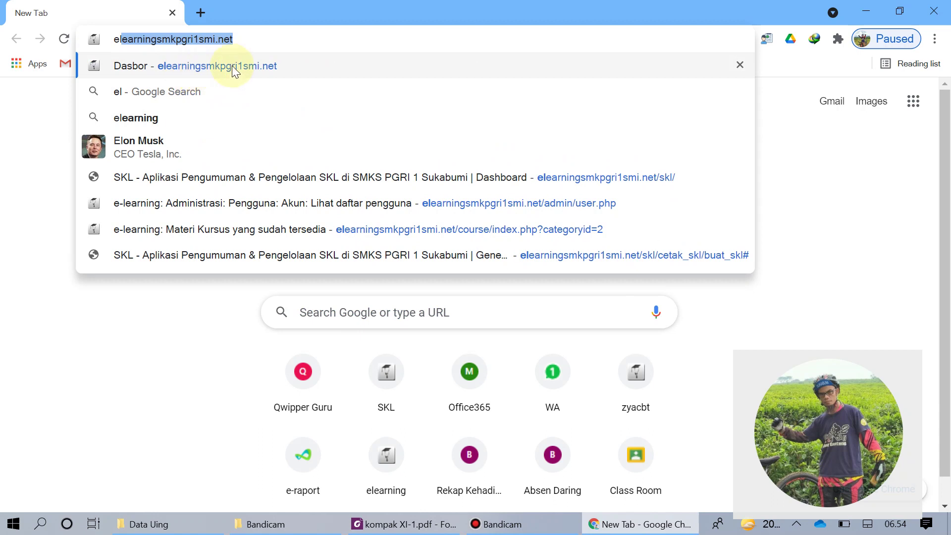
{"action": "left_click", "coordinate": [264, 70]}
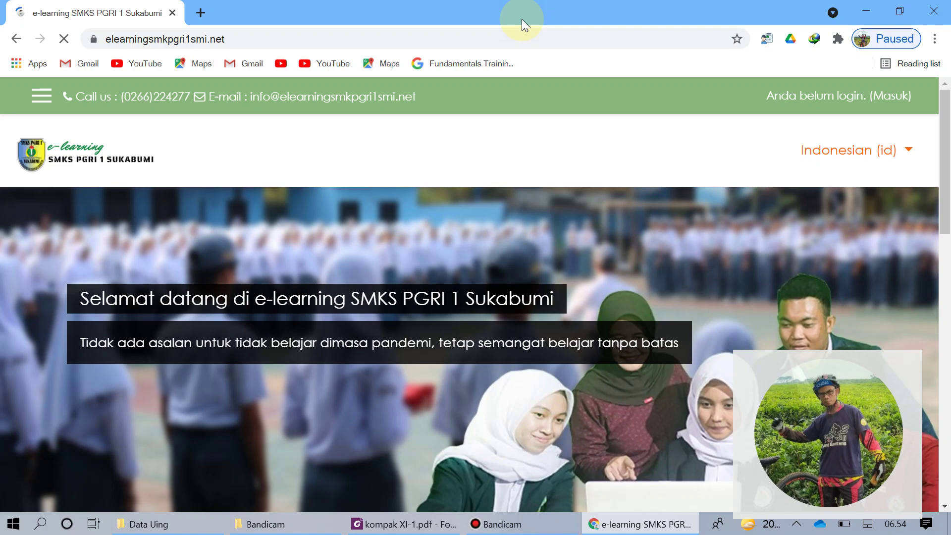
- Examine the e-learning home page, including the tutorial video under Pengumuman situs and the footer information
{"action": "scroll", "coordinate": [429, 274], "scroll_direction": "down", "scroll_amount": 7}
{"action": "scroll", "coordinate": [429, 275], "scroll_direction": "up", "scroll_amount": 7}
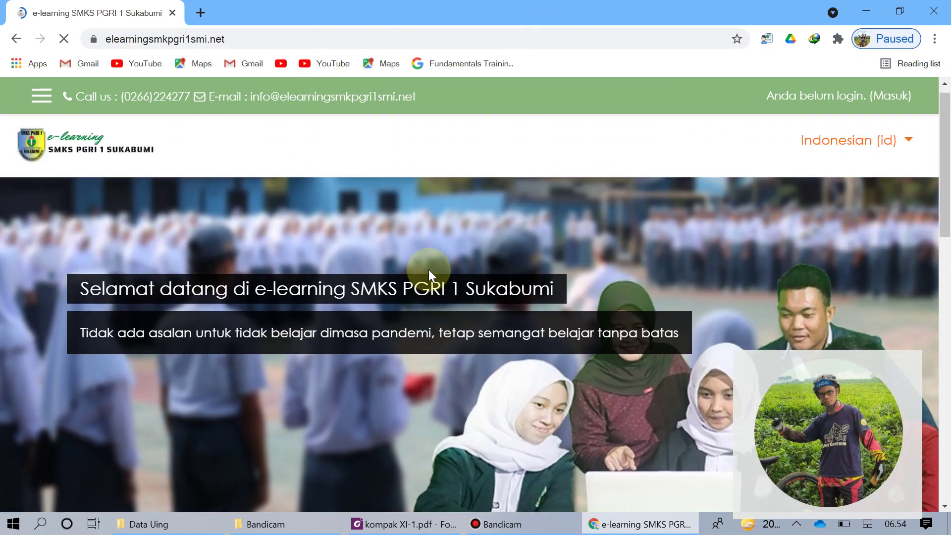
{"action": "scroll", "coordinate": [469, 266], "scroll_direction": "down", "scroll_amount": 3}
{"action": "scroll", "coordinate": [468, 266], "scroll_direction": "down", "scroll_amount": 4}
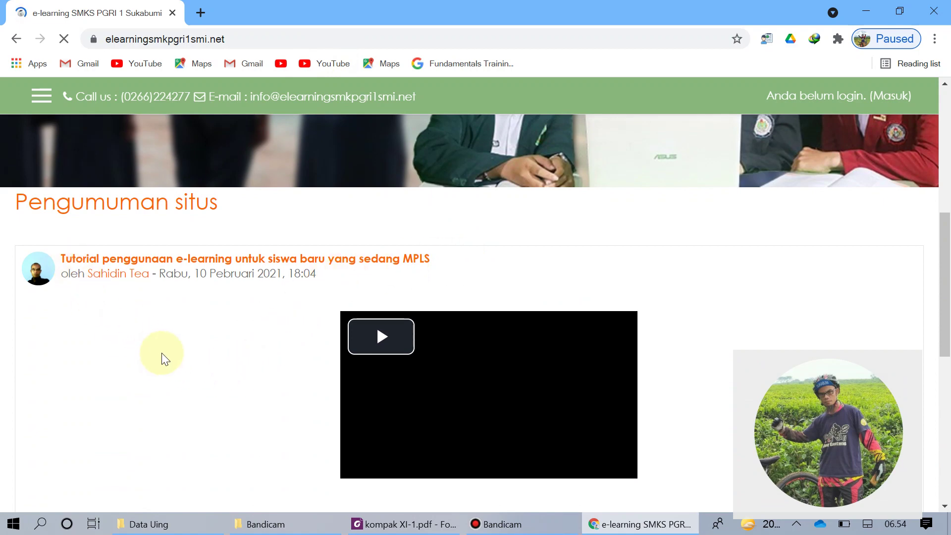
{"action": "scroll", "coordinate": [218, 368], "scroll_direction": "down", "scroll_amount": 6}
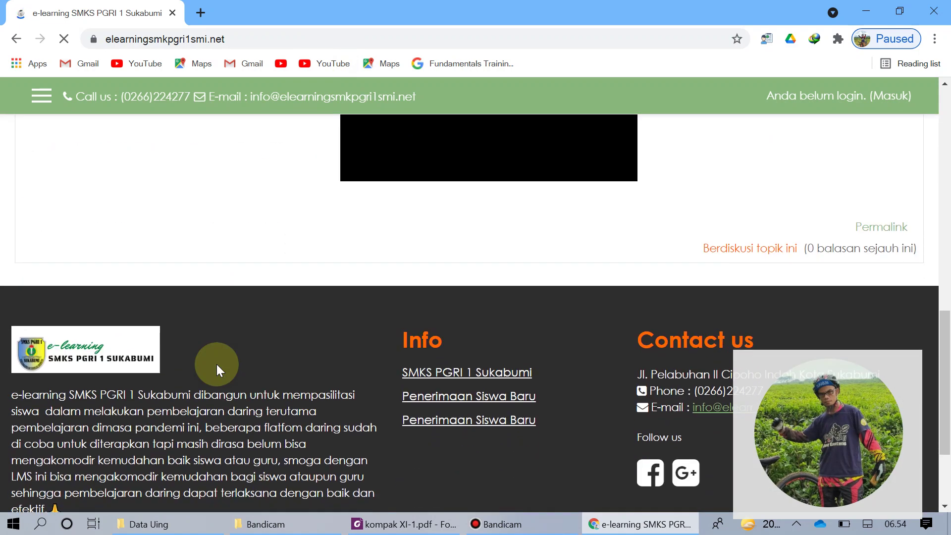
{"action": "scroll", "coordinate": [217, 368], "scroll_direction": "up", "scroll_amount": 5}
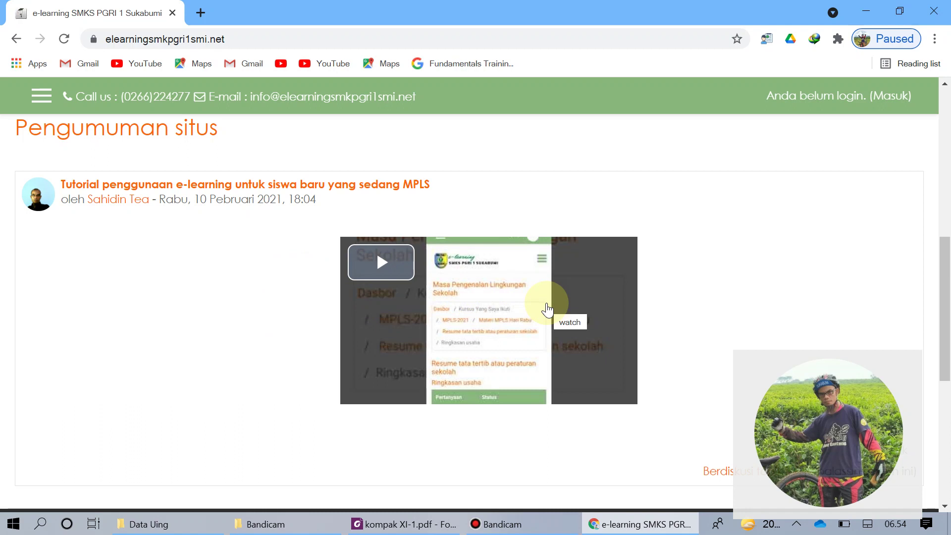
{"action": "scroll", "coordinate": [547, 309], "scroll_direction": "up", "scroll_amount": 3}
{"action": "scroll", "coordinate": [546, 309], "scroll_direction": "down", "scroll_amount": 3}
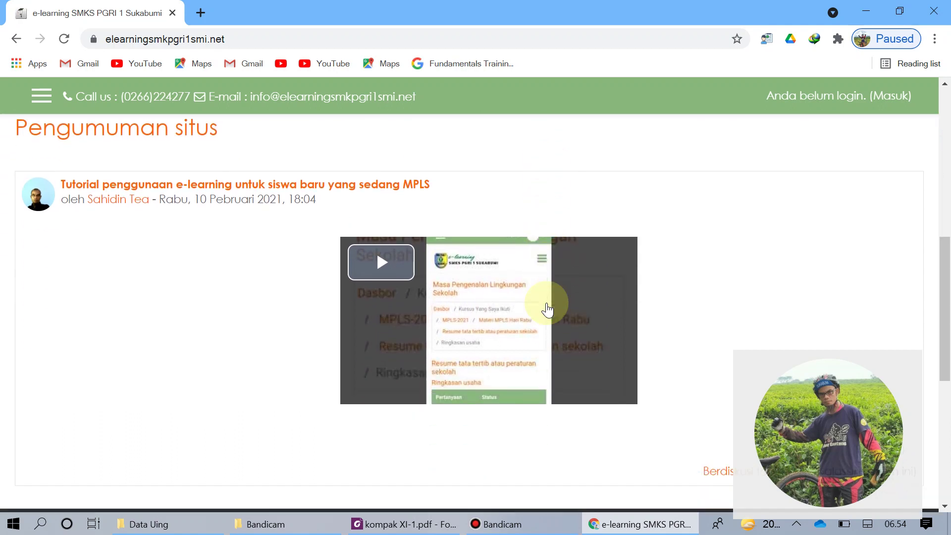
{"action": "scroll", "coordinate": [547, 309], "scroll_direction": "up", "scroll_amount": 3}
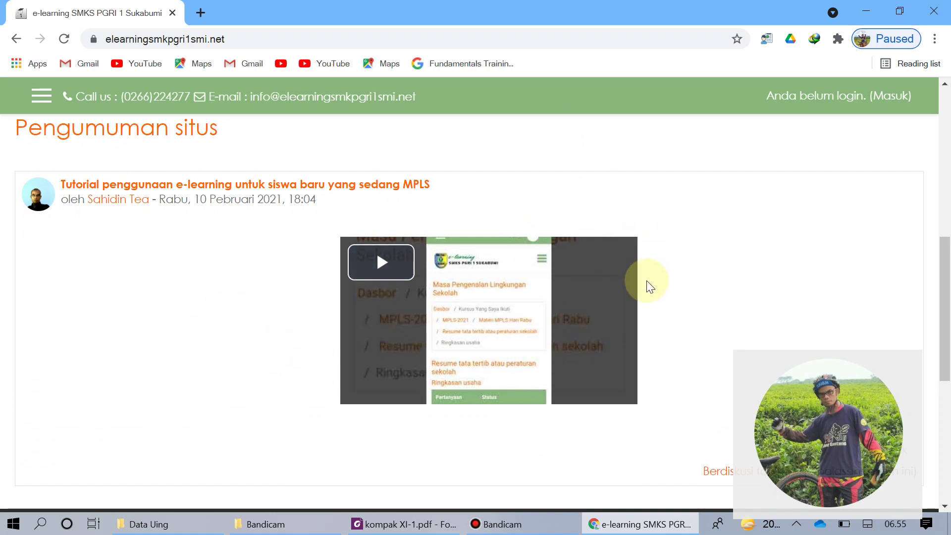
{"action": "scroll", "coordinate": [647, 280], "scroll_direction": "up", "scroll_amount": 6}
{"action": "scroll", "coordinate": [646, 280], "scroll_direction": "up", "scroll_amount": 3}
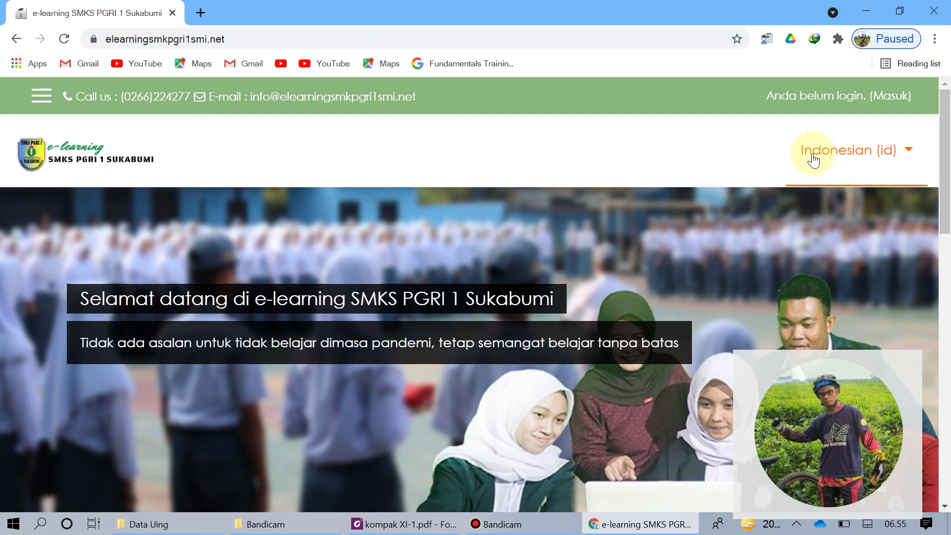
- Set the site language to Indonesian (id) and log in with the saved account credentials
{"action": "left_click", "coordinate": [916, 158]}
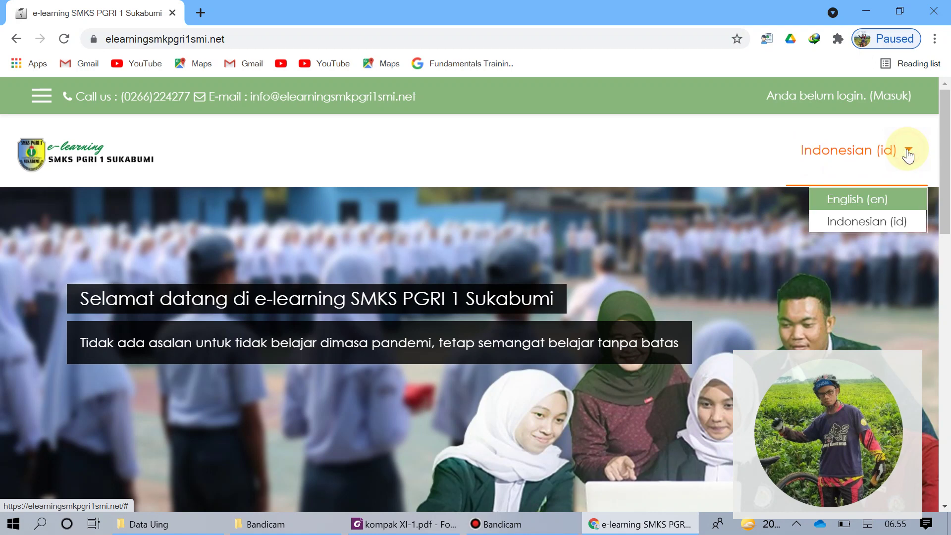
{"action": "left_click", "coordinate": [842, 225]}
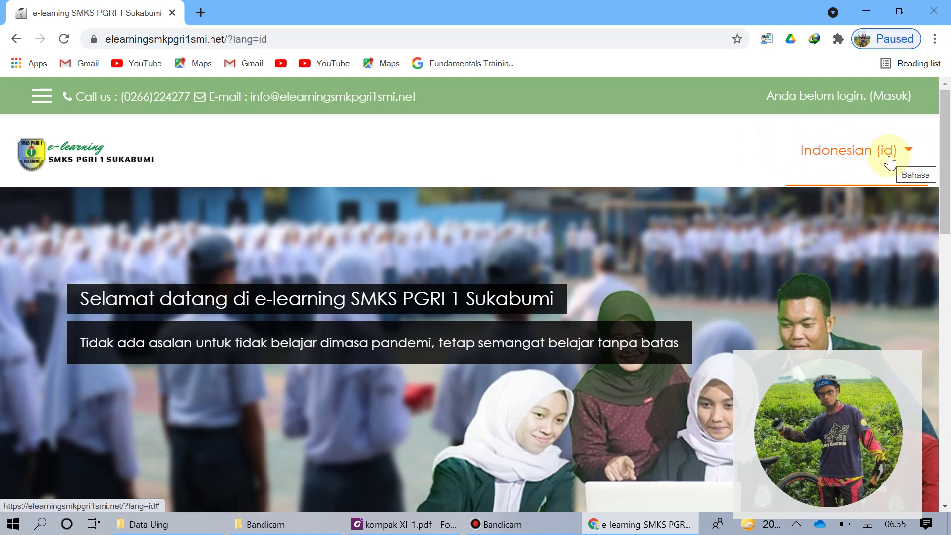
{"action": "left_click", "coordinate": [895, 102]}
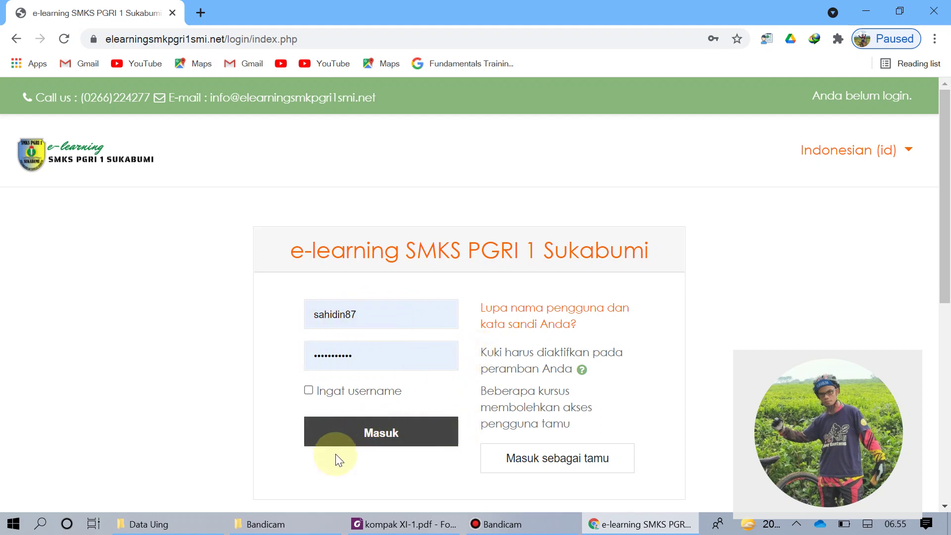
{"action": "left_click", "coordinate": [370, 439]}
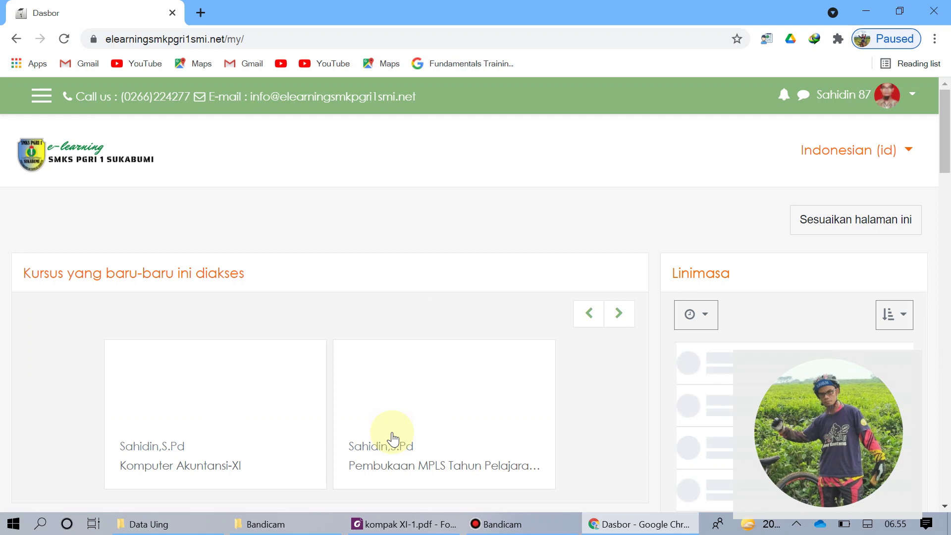
- Look through the Dasbor page, from the recently accessed courses down through the course cards in Gambaran kursus
{"action": "scroll", "coordinate": [421, 313], "scroll_direction": "down", "scroll_amount": 3}
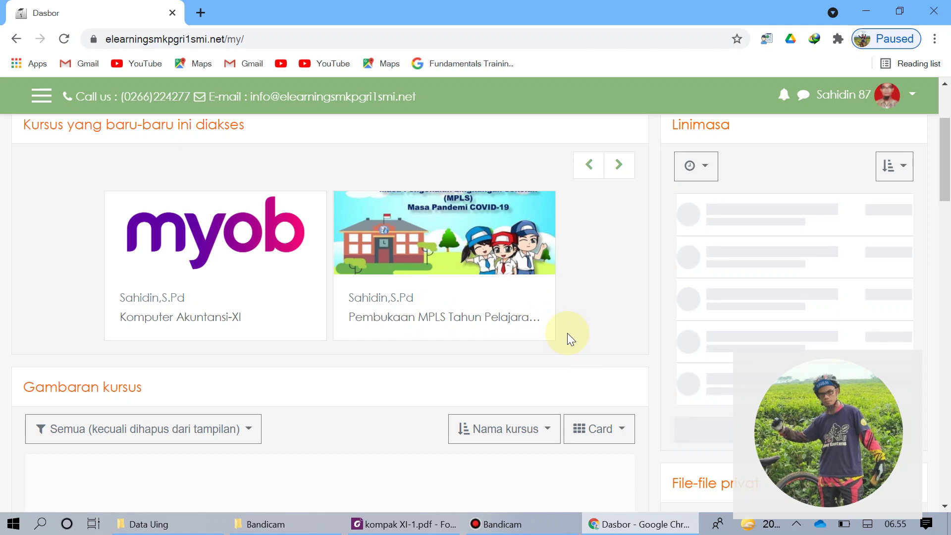
{"action": "scroll", "coordinate": [568, 335], "scroll_direction": "down", "scroll_amount": 4}
{"action": "scroll", "coordinate": [568, 335], "scroll_direction": "up", "scroll_amount": 1}
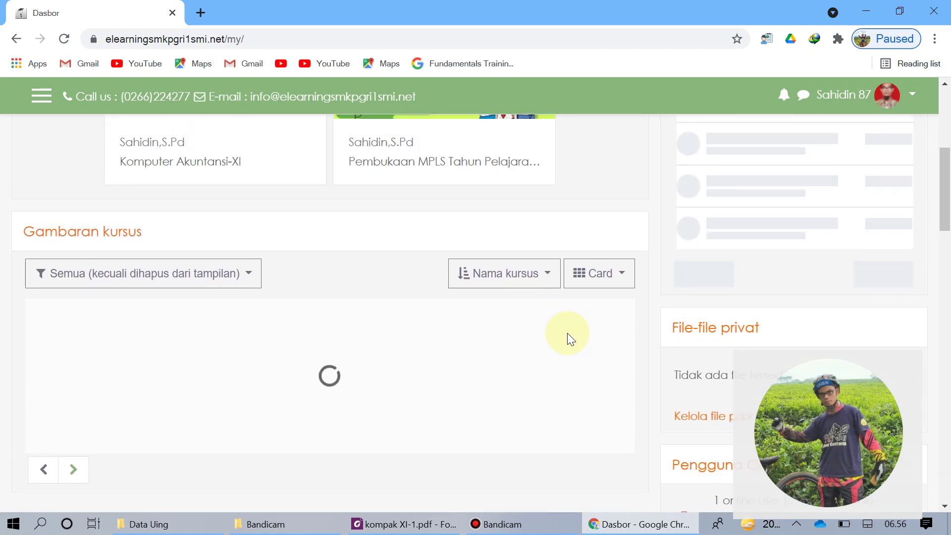
{"action": "scroll", "coordinate": [567, 333], "scroll_direction": "up", "scroll_amount": 4}
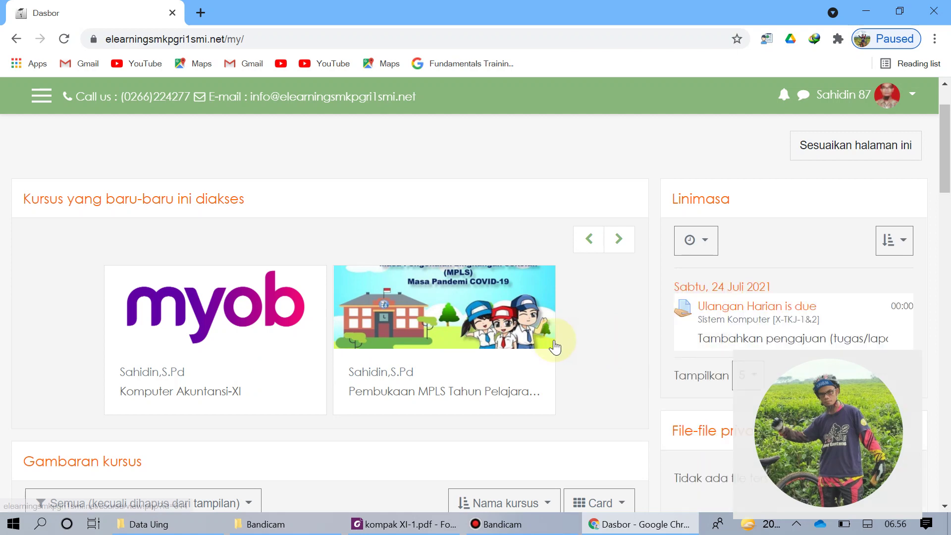
{"action": "scroll", "coordinate": [555, 347], "scroll_direction": "down", "scroll_amount": 4}
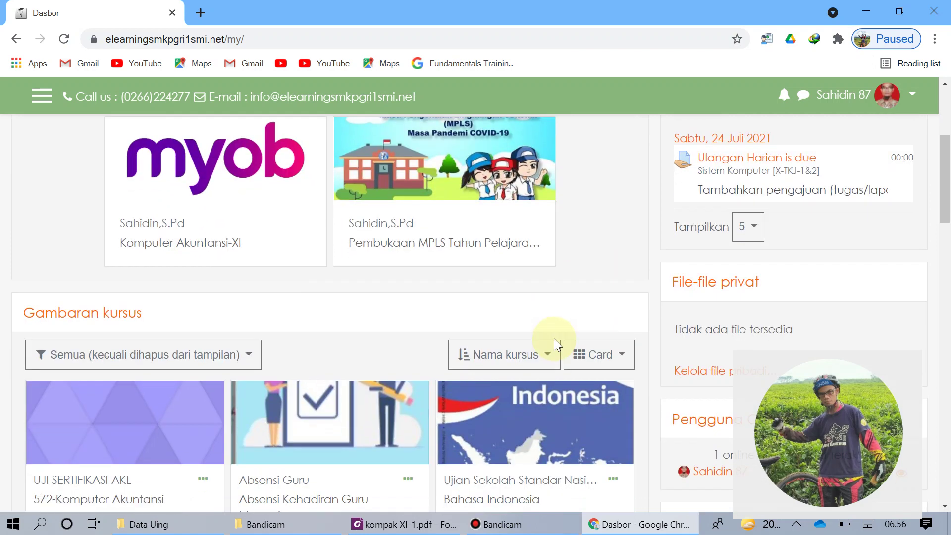
{"action": "scroll", "coordinate": [556, 341], "scroll_direction": "down", "scroll_amount": 2}
{"action": "scroll", "coordinate": [555, 343], "scroll_direction": "down", "scroll_amount": 3}
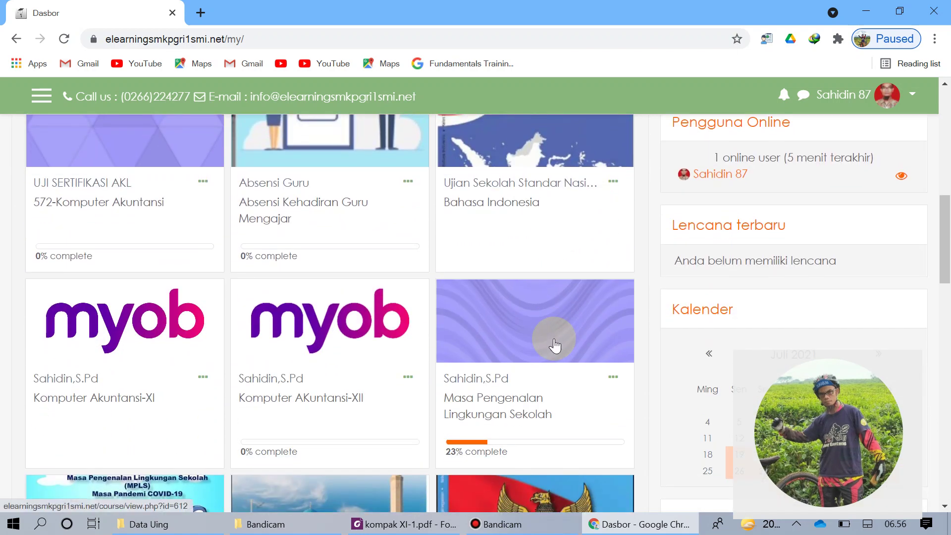
{"action": "scroll", "coordinate": [555, 344], "scroll_direction": "down", "scroll_amount": 3}
{"action": "scroll", "coordinate": [555, 344], "scroll_direction": "down", "scroll_amount": 1}
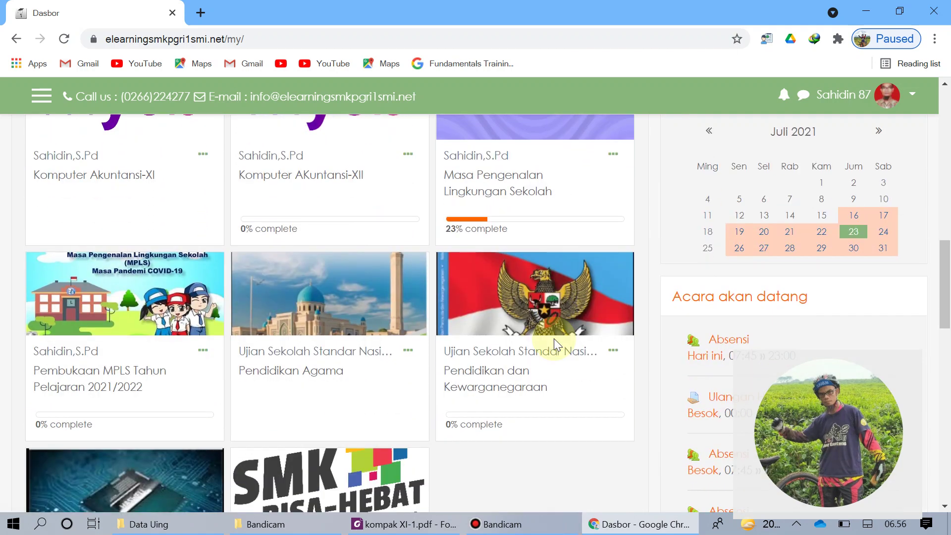
{"action": "scroll", "coordinate": [554, 337], "scroll_direction": "up", "scroll_amount": 3}
{"action": "scroll", "coordinate": [554, 338], "scroll_direction": "up", "scroll_amount": 3}
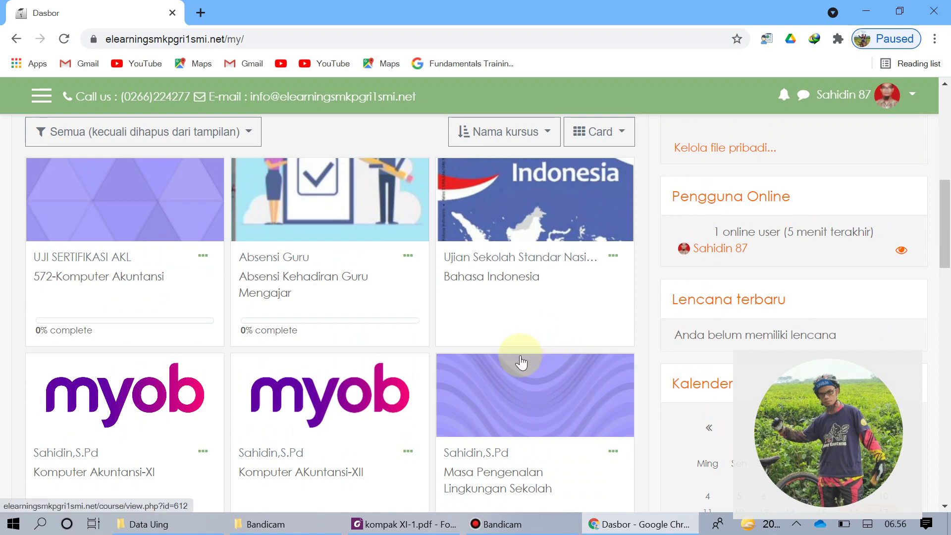
- Examine the Kursus yang baru-baru ini diakses section and compare it with the first course cards in Gambaran kursus
{"action": "scroll", "coordinate": [521, 362], "scroll_direction": "up", "scroll_amount": 7}
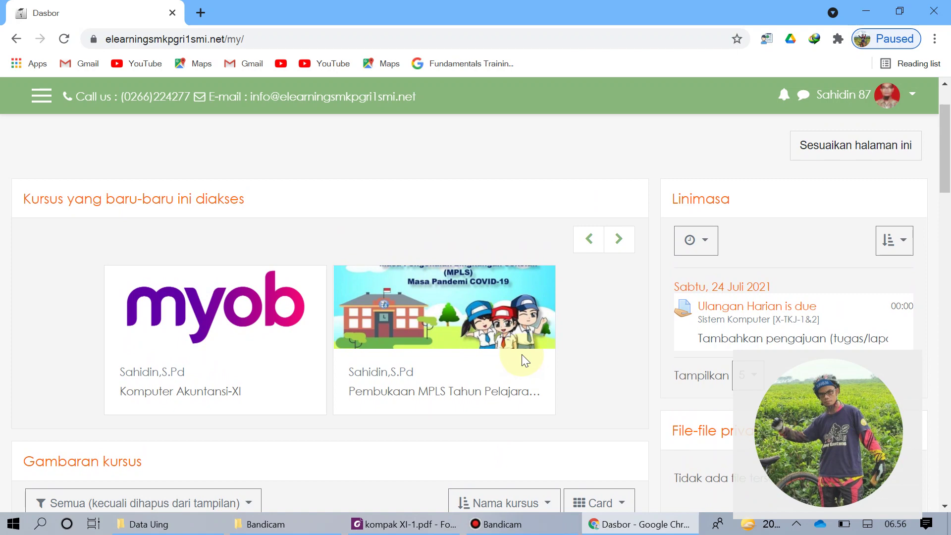
{"action": "scroll", "coordinate": [556, 349], "scroll_direction": "down", "scroll_amount": 3}
{"action": "scroll", "coordinate": [555, 350], "scroll_direction": "up", "scroll_amount": 2}
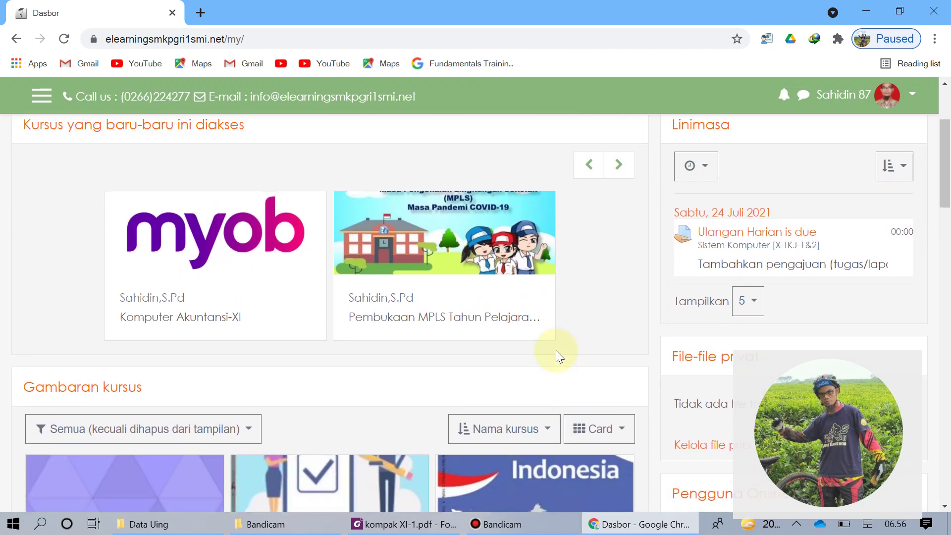
{"action": "scroll", "coordinate": [555, 349], "scroll_direction": "up", "scroll_amount": 2}
{"action": "scroll", "coordinate": [555, 350], "scroll_direction": "down", "scroll_amount": 2}
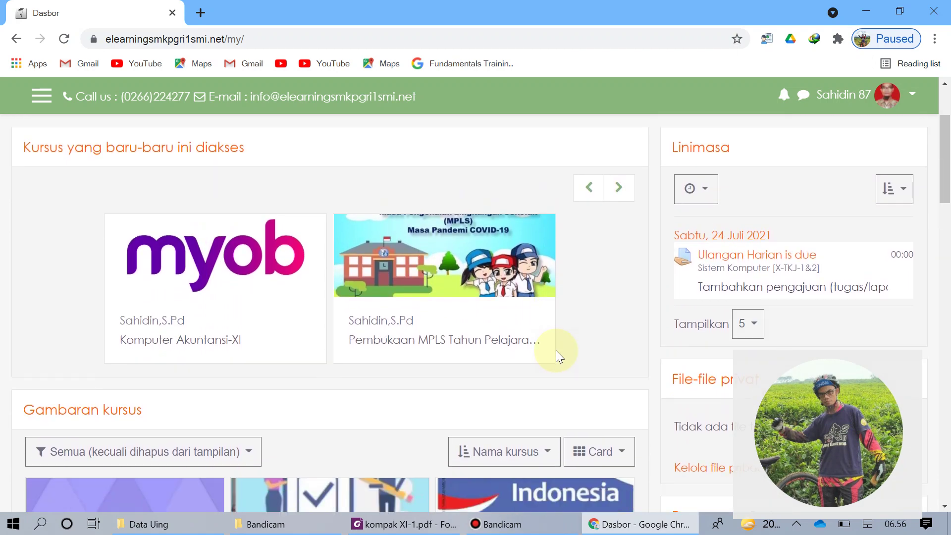
{"action": "scroll", "coordinate": [556, 349], "scroll_direction": "up", "scroll_amount": 2}
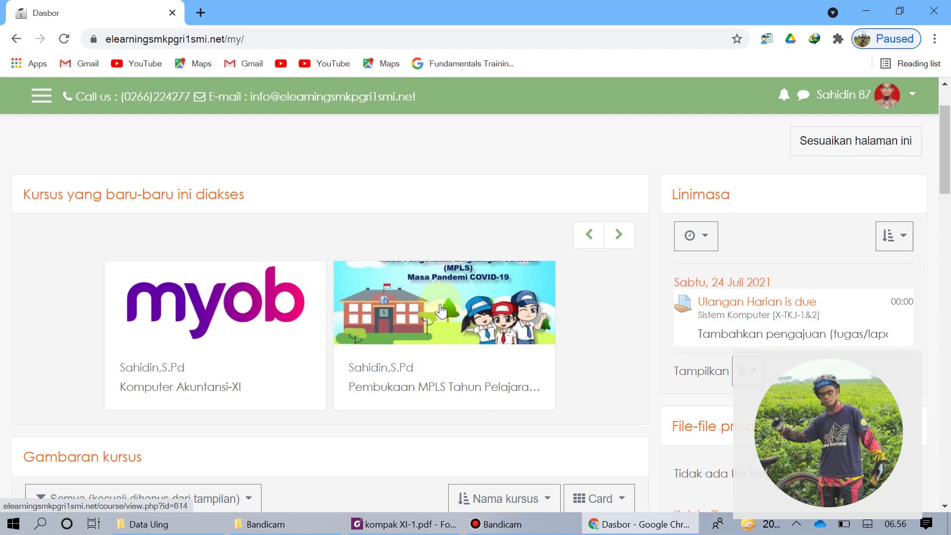
{"action": "scroll", "coordinate": [441, 310], "scroll_direction": "down", "scroll_amount": 1}
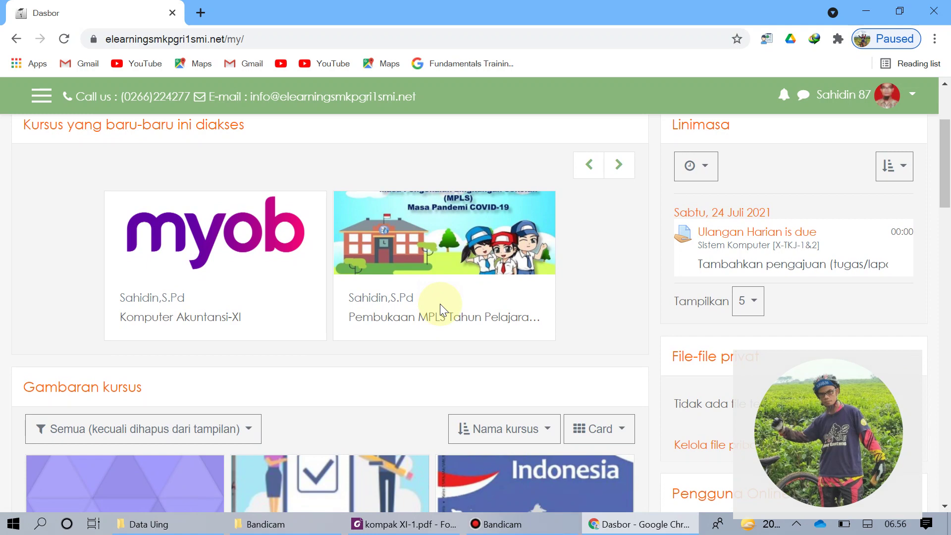
{"action": "scroll", "coordinate": [440, 304], "scroll_direction": "up", "scroll_amount": 1}
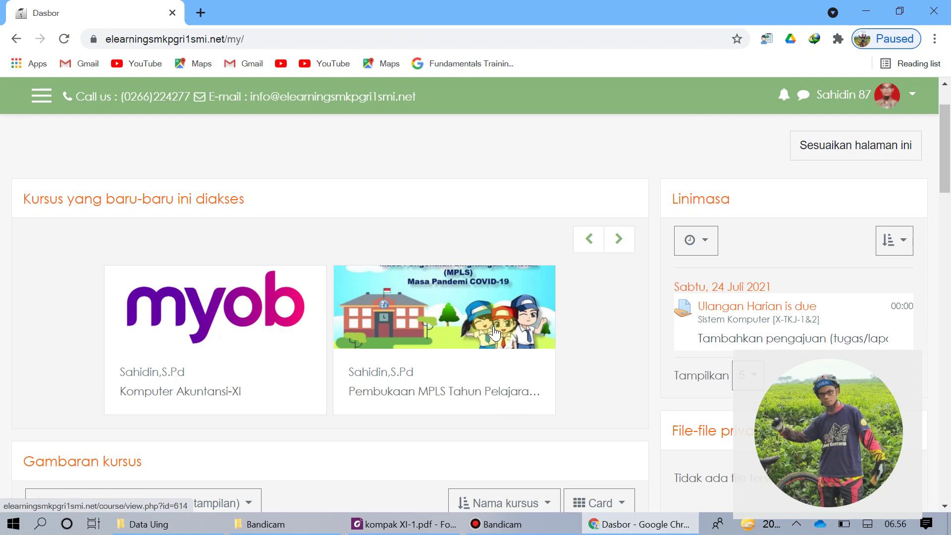
{"action": "scroll", "coordinate": [212, 341], "scroll_direction": "down", "scroll_amount": 1}
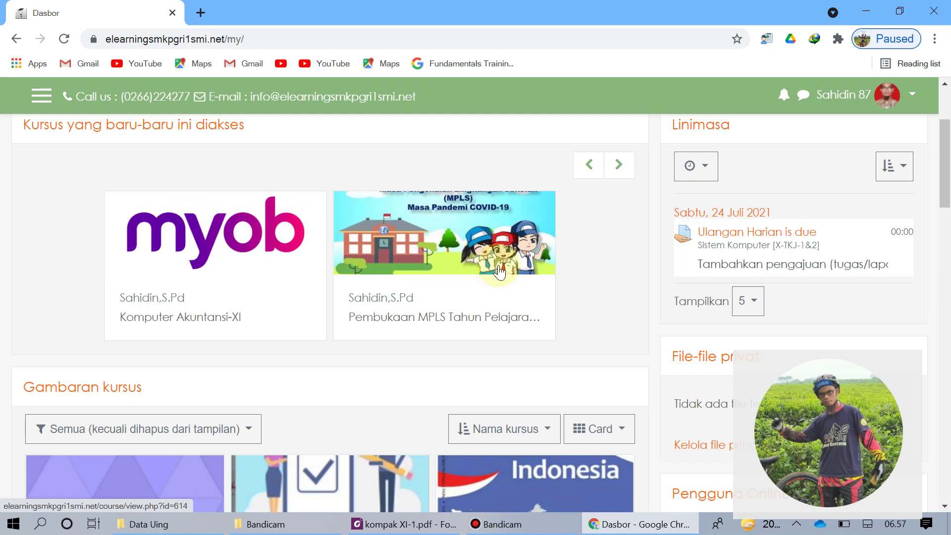
{"action": "scroll", "coordinate": [375, 390], "scroll_direction": "down", "scroll_amount": 5}
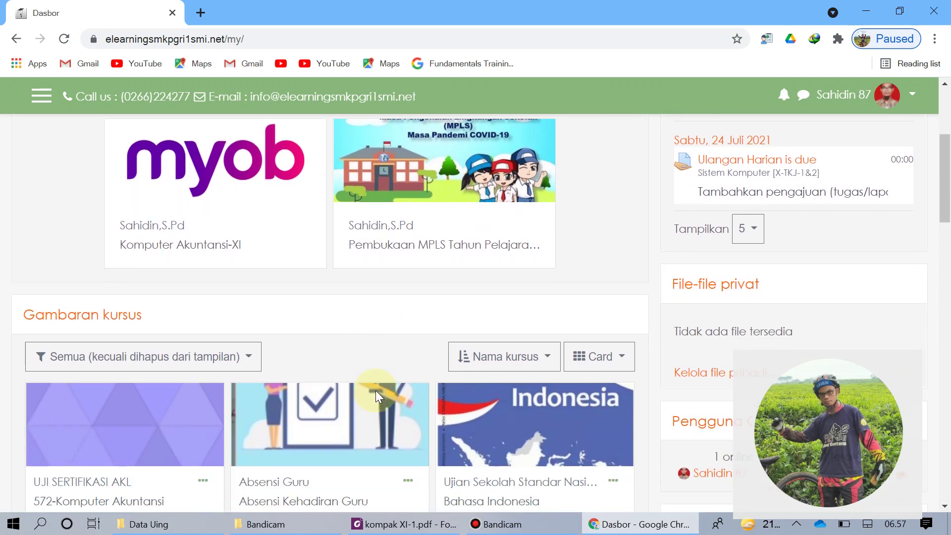
{"action": "scroll", "coordinate": [377, 386], "scroll_direction": "down", "scroll_amount": 2}
{"action": "scroll", "coordinate": [377, 386], "scroll_direction": "up", "scroll_amount": 2}
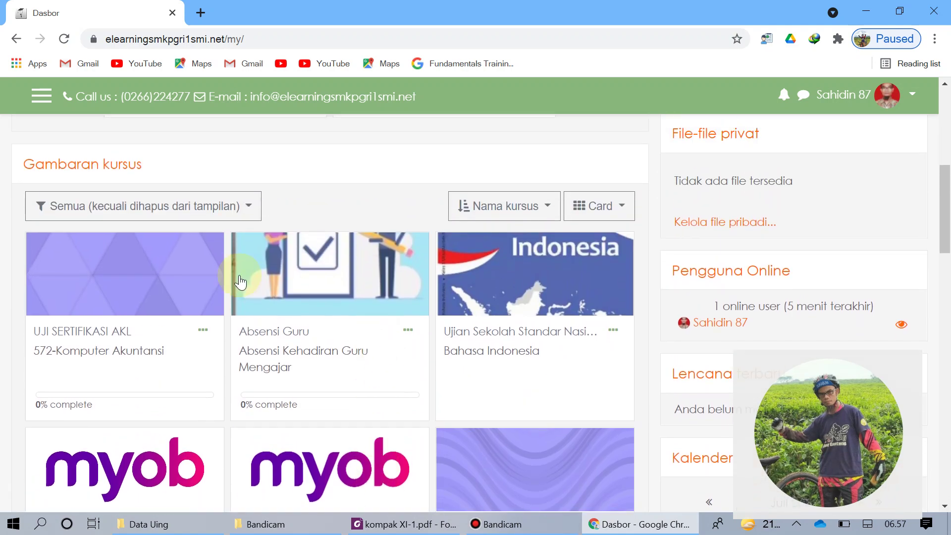
{"action": "scroll", "coordinate": [528, 400], "scroll_direction": "down", "scroll_amount": 1}
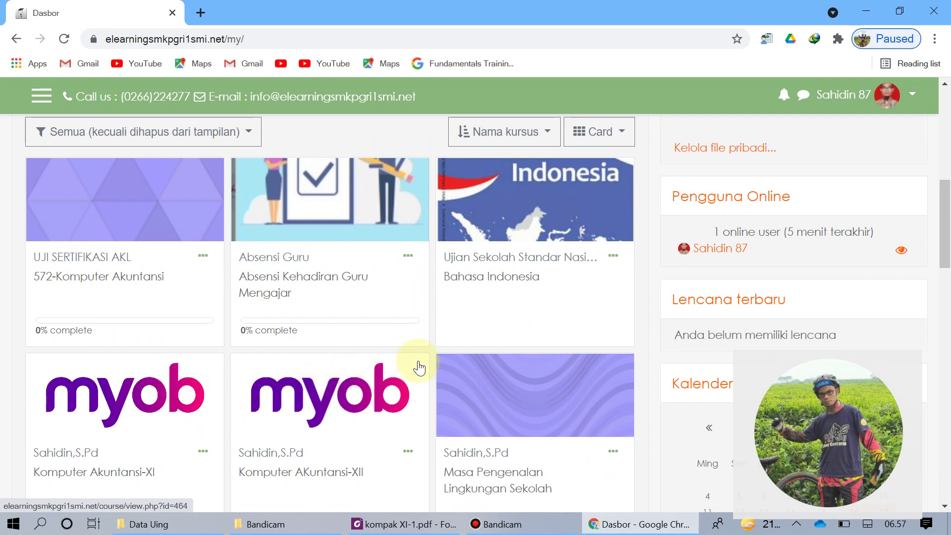
- Look through the course cards in Gambaran kursus and open the Komputer Akuntansi-XI course
{"action": "scroll", "coordinate": [364, 373], "scroll_direction": "down", "scroll_amount": 1}
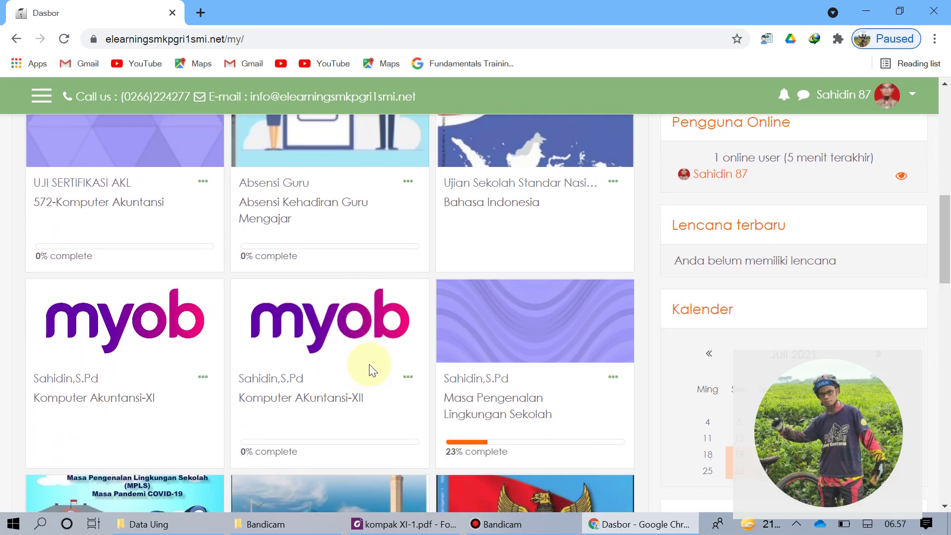
{"action": "scroll", "coordinate": [368, 367], "scroll_direction": "down", "scroll_amount": 1}
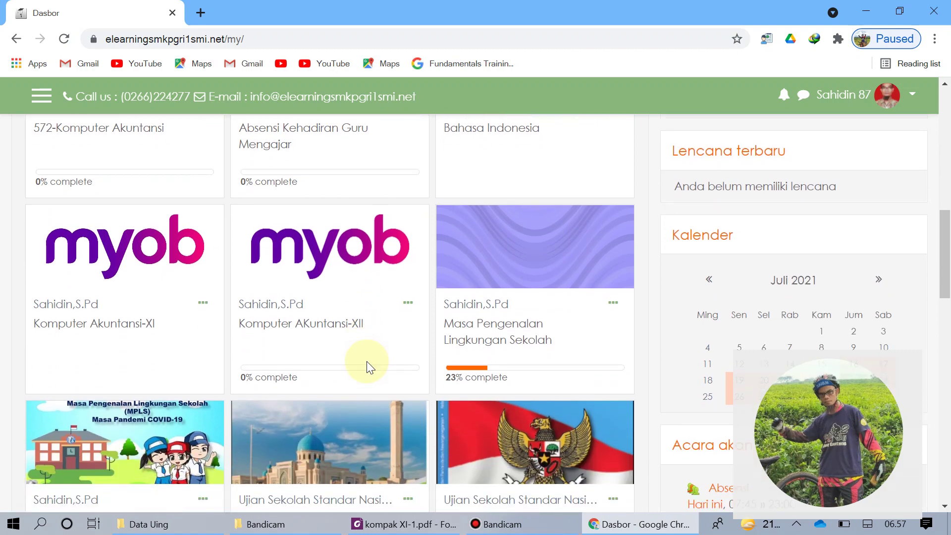
{"action": "scroll", "coordinate": [366, 362], "scroll_direction": "up", "scroll_amount": 1}
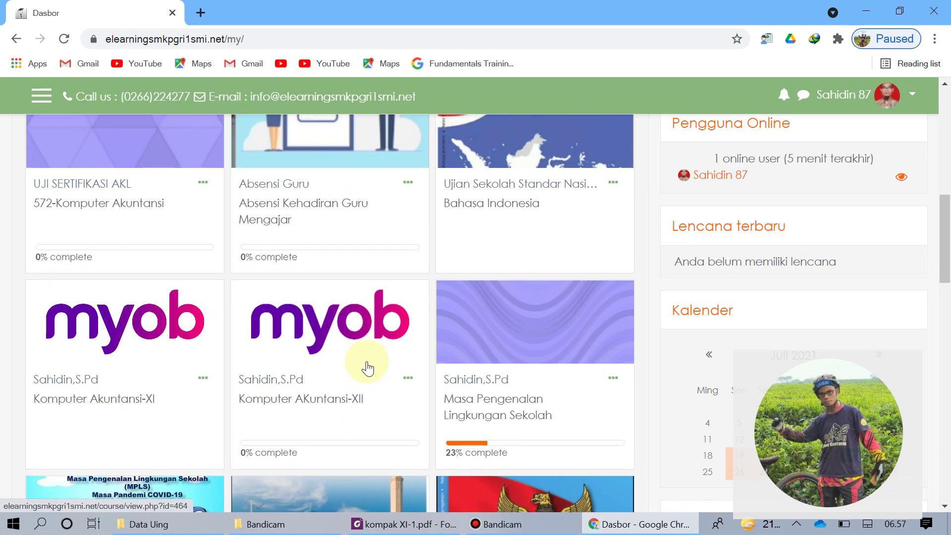
{"action": "scroll", "coordinate": [367, 368], "scroll_direction": "up", "scroll_amount": 1}
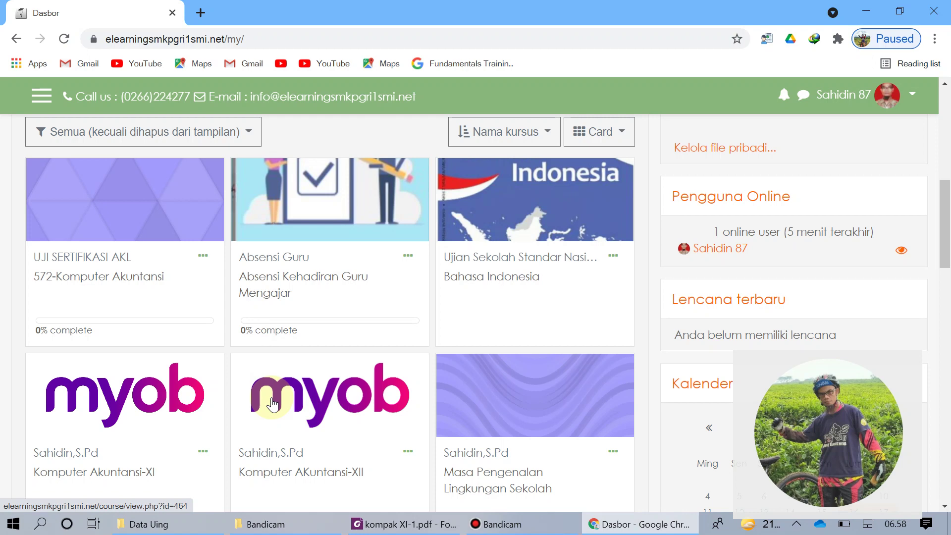
{"action": "scroll", "coordinate": [272, 404], "scroll_direction": "down", "scroll_amount": 1}
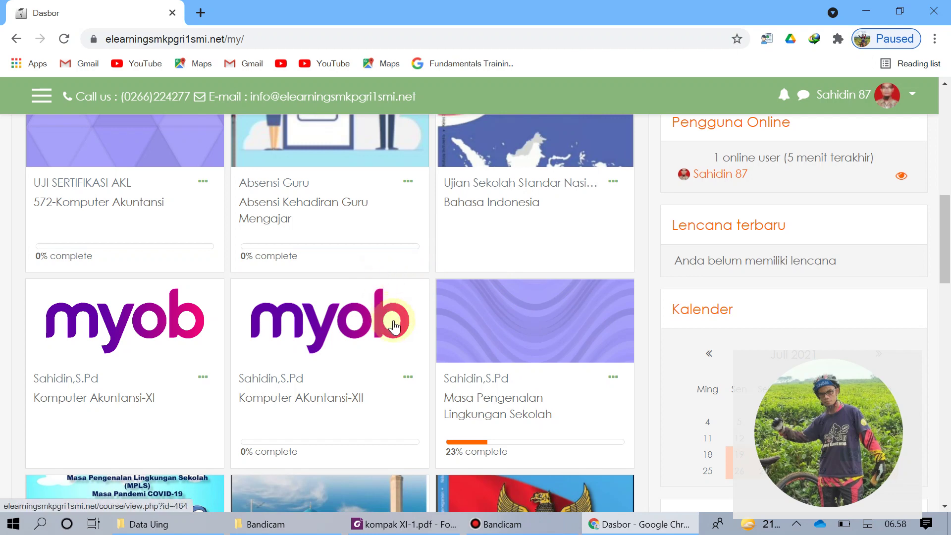
{"action": "scroll", "coordinate": [394, 327], "scroll_direction": "up", "scroll_amount": 2}
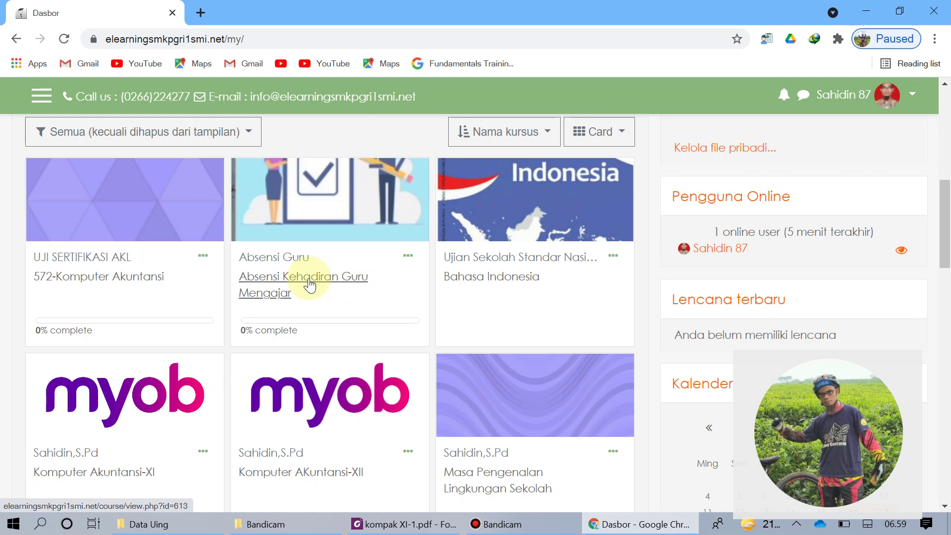
{"action": "scroll", "coordinate": [308, 286], "scroll_direction": "down", "scroll_amount": 1}
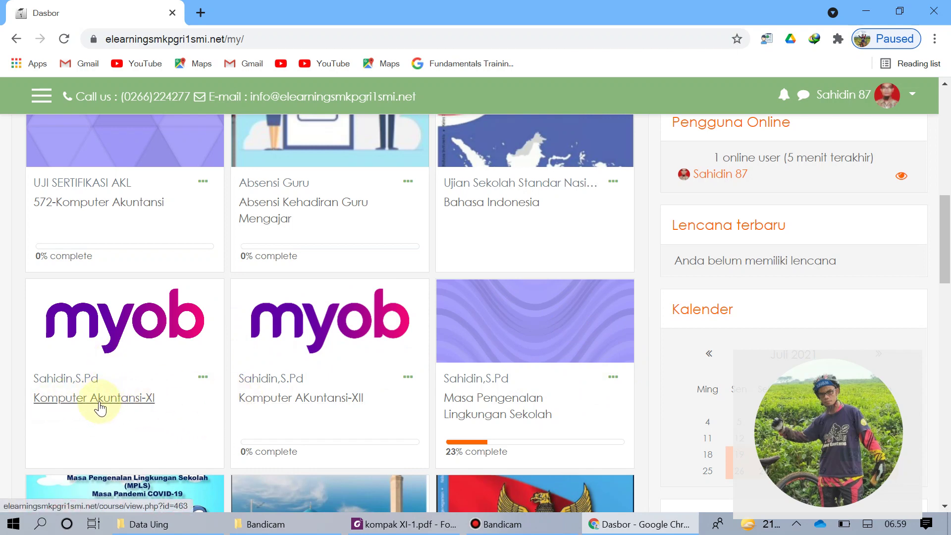
{"action": "left_click", "coordinate": [140, 400]}
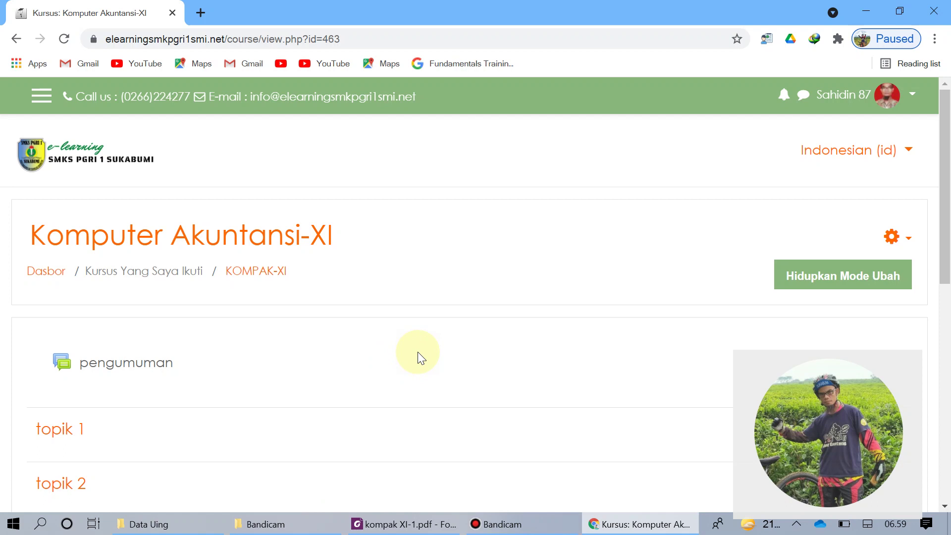
- Look over the Komputer Akuntansi-XI course page and turn on its editing mode
{"action": "scroll", "coordinate": [417, 352], "scroll_direction": "down", "scroll_amount": 5}
{"action": "scroll", "coordinate": [418, 352], "scroll_direction": "up", "scroll_amount": 5}
{"action": "scroll", "coordinate": [417, 351], "scroll_direction": "down", "scroll_amount": 2}
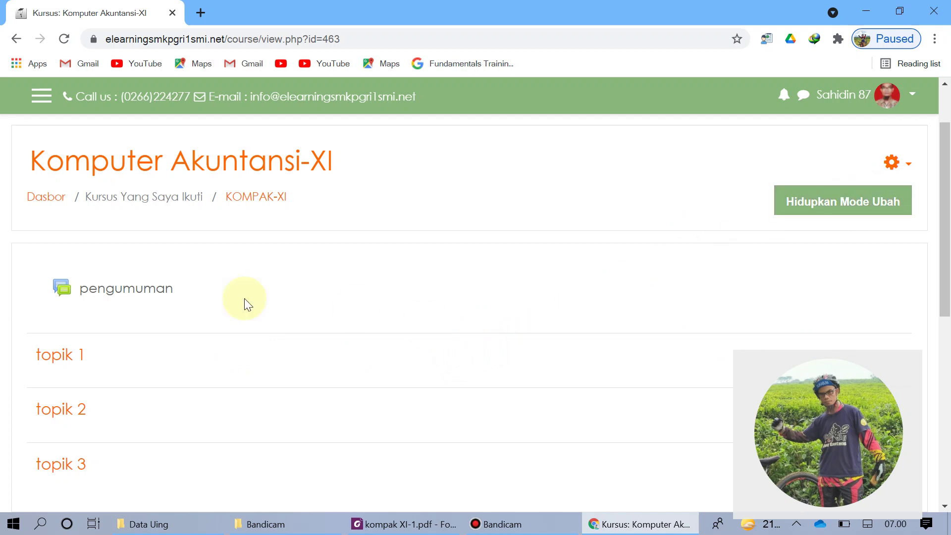
{"action": "left_click", "coordinate": [816, 208]}
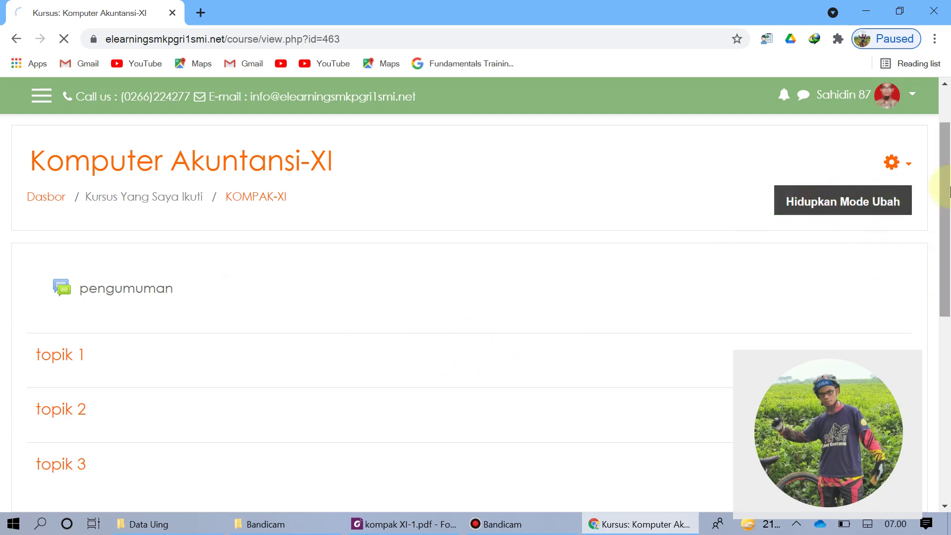
{"action": "scroll", "coordinate": [324, 320], "scroll_direction": "down", "scroll_amount": 5}
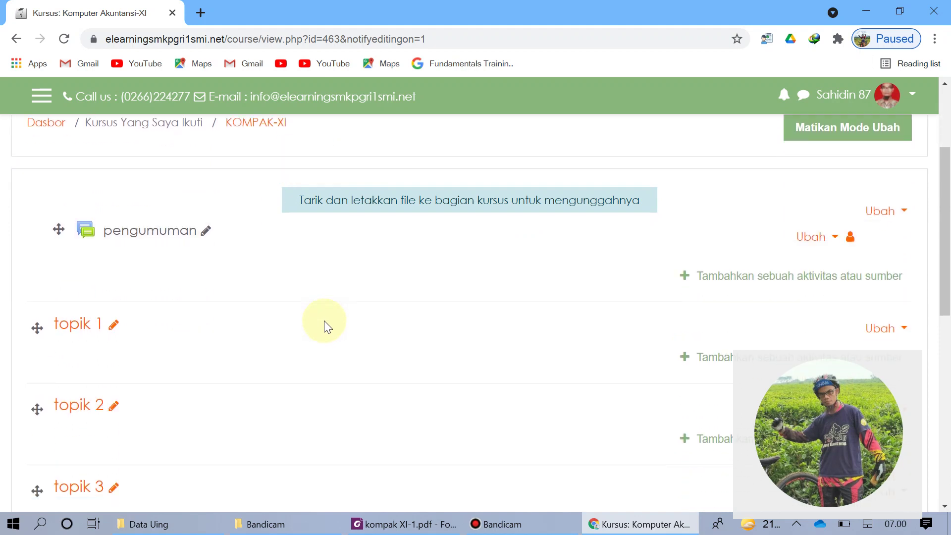
{"action": "scroll", "coordinate": [327, 326], "scroll_direction": "up", "scroll_amount": 5}
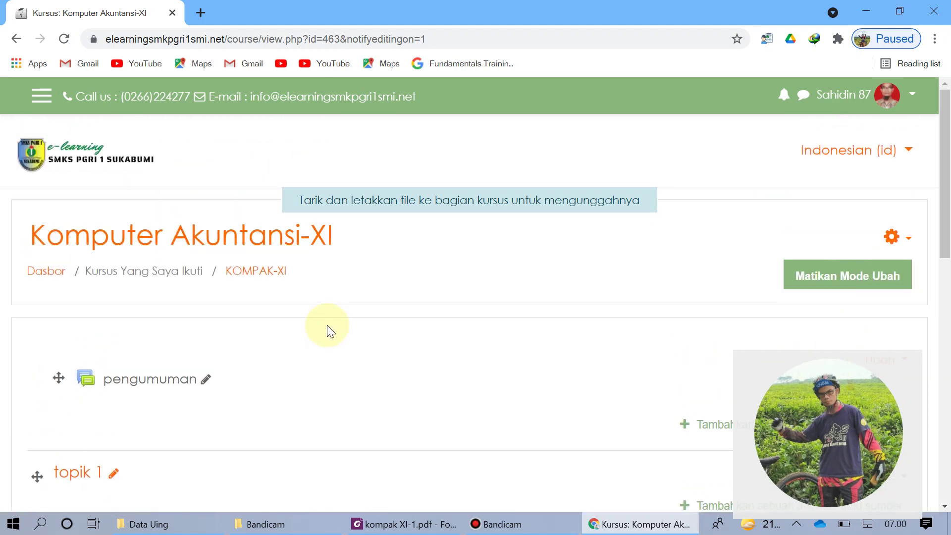
- Rename the pengumuman forum at the start of the course as "Materi Komputer Akuntansi Semester 1"
{"action": "scroll", "coordinate": [327, 325], "scroll_direction": "down", "scroll_amount": 1}
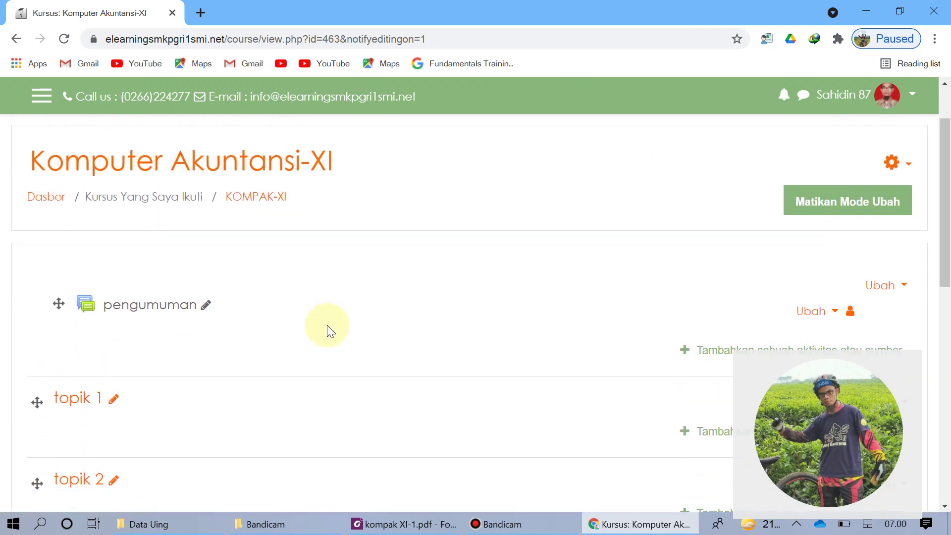
{"action": "scroll", "coordinate": [326, 320], "scroll_direction": "down", "scroll_amount": 1}
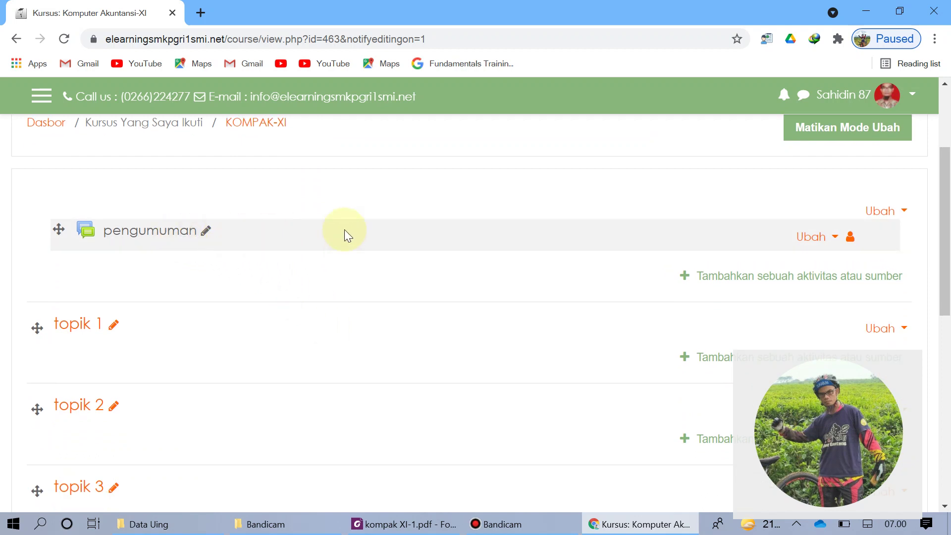
{"action": "left_click", "coordinate": [206, 232]}
{"action": "scroll", "coordinate": [596, 243], "scroll_direction": "up", "scroll_amount": 1}
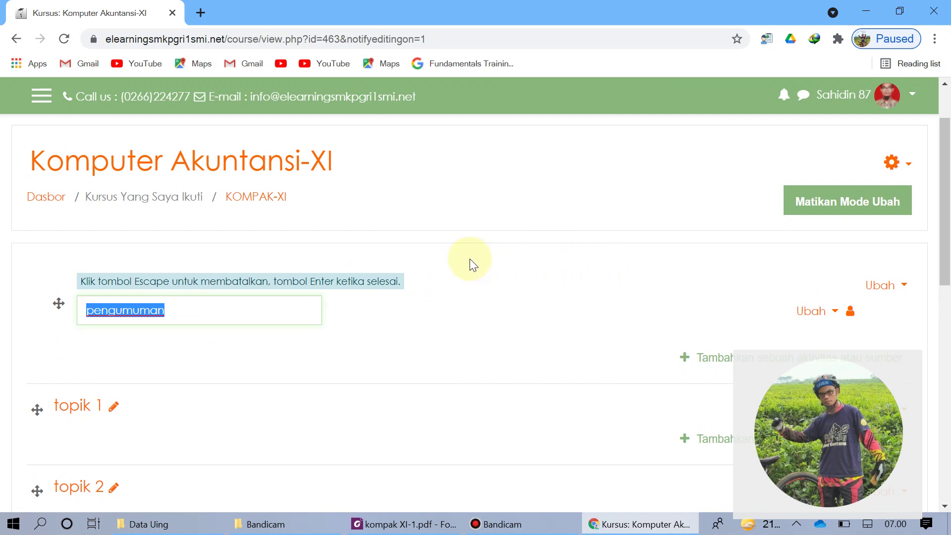
{"action": "type", "text": "Materi"}
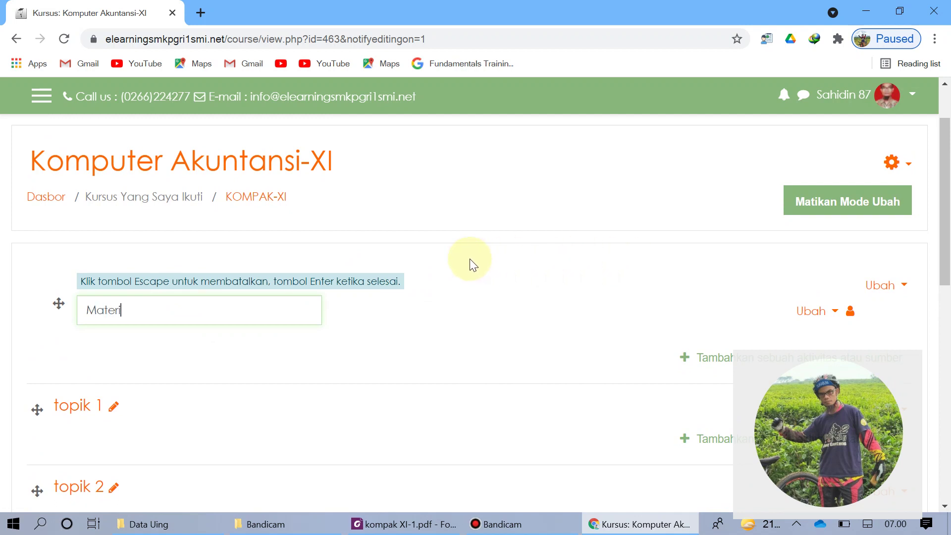
{"action": "type", "text": " Komputer Ak"}
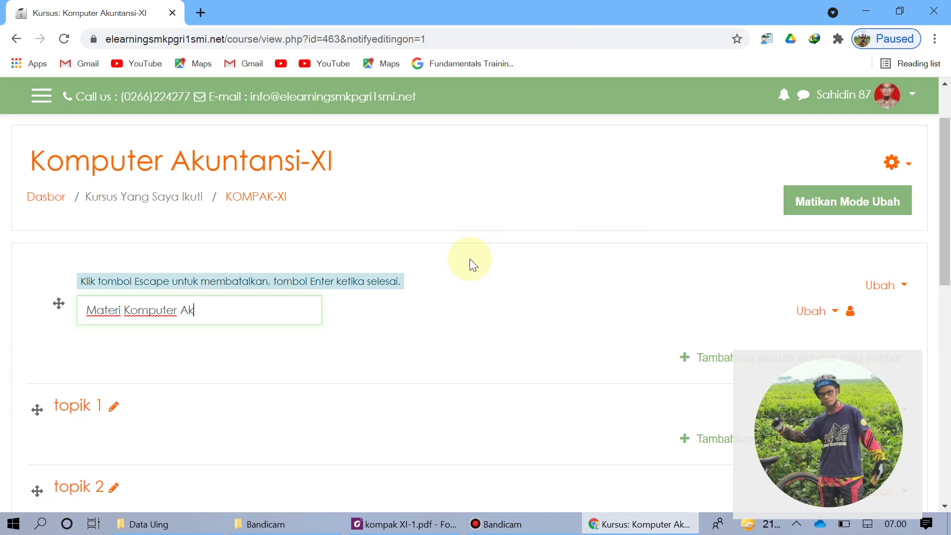
{"action": "type", "text": "untansi Semester"}
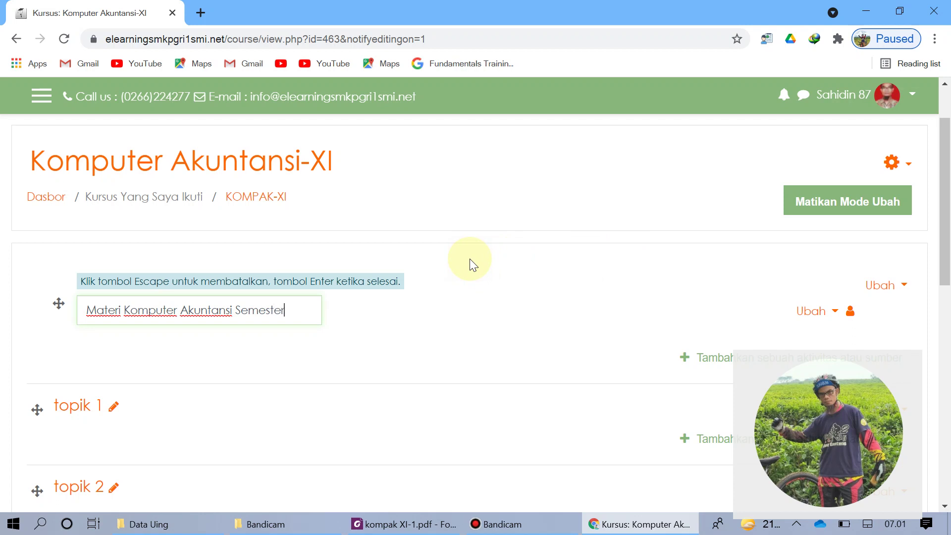
{"action": "key", "text": "BackSpace"}
{"action": "key", "text": "BackSpace"}
{"action": "type", "text": "ter 1"}
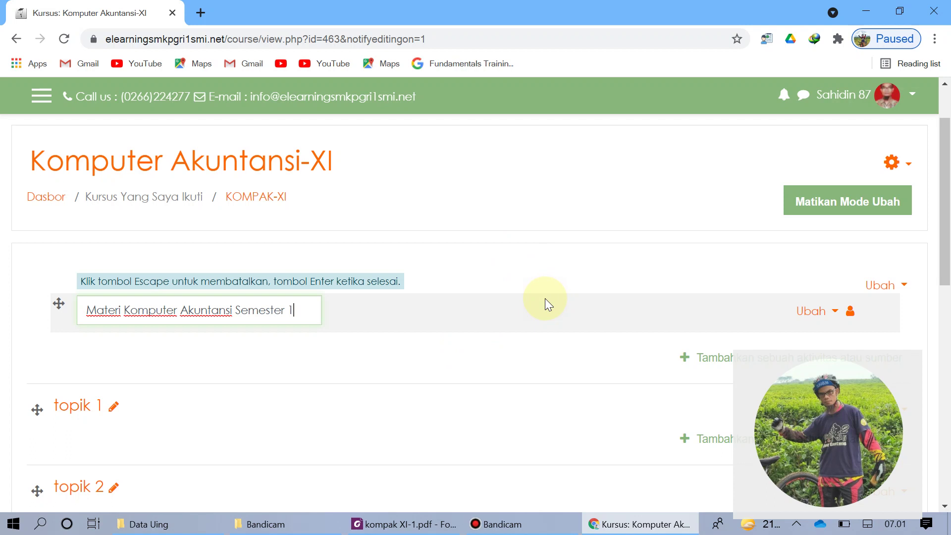
{"action": "key", "text": "Return"}
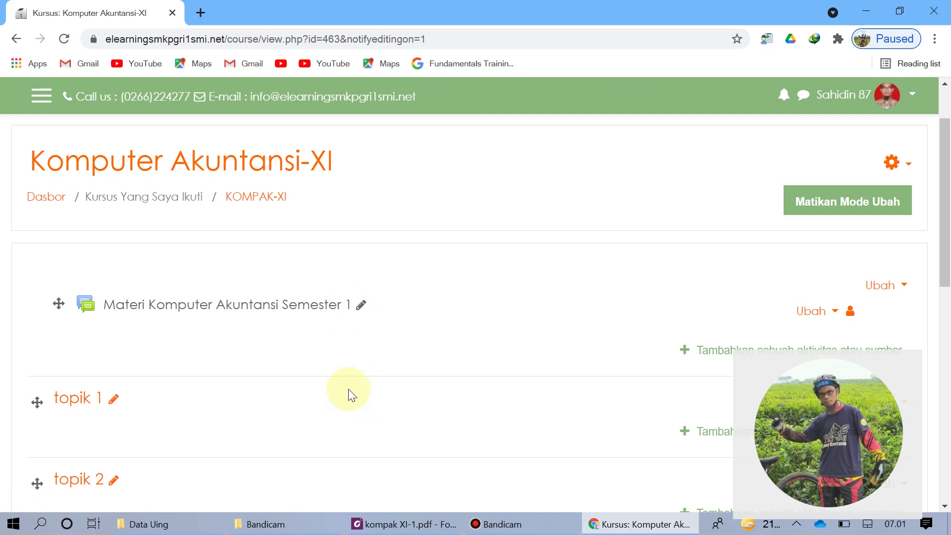
- Rename the topik 1 section as "Menginstal aplikasi MYOB Accounting"
{"action": "scroll", "coordinate": [349, 388], "scroll_direction": "down", "scroll_amount": 2}
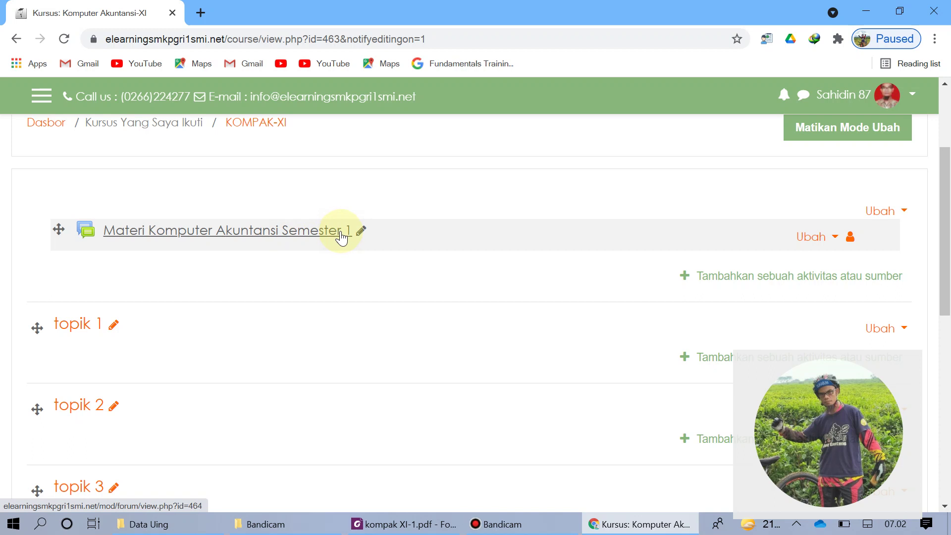
{"action": "left_click", "coordinate": [114, 327]}
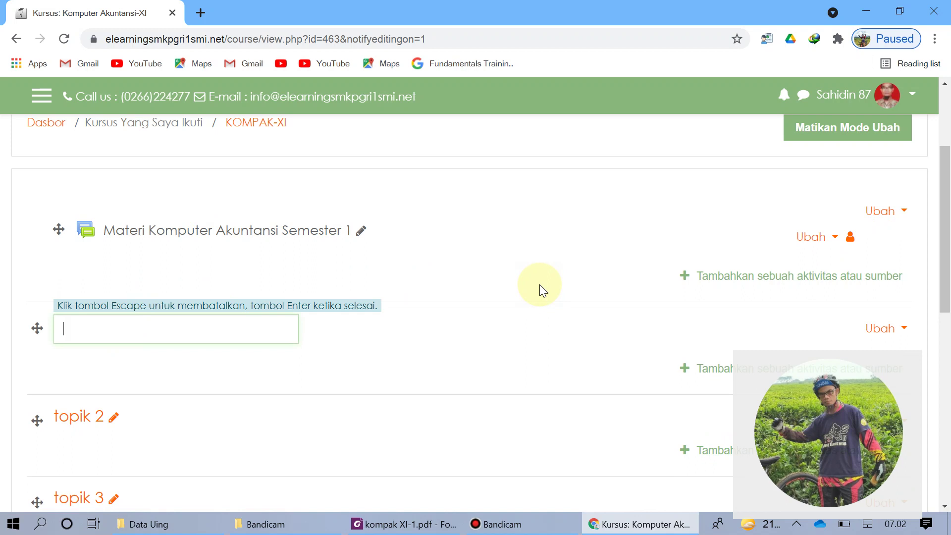
{"action": "type", "text": "Menginstal aplikasi"}
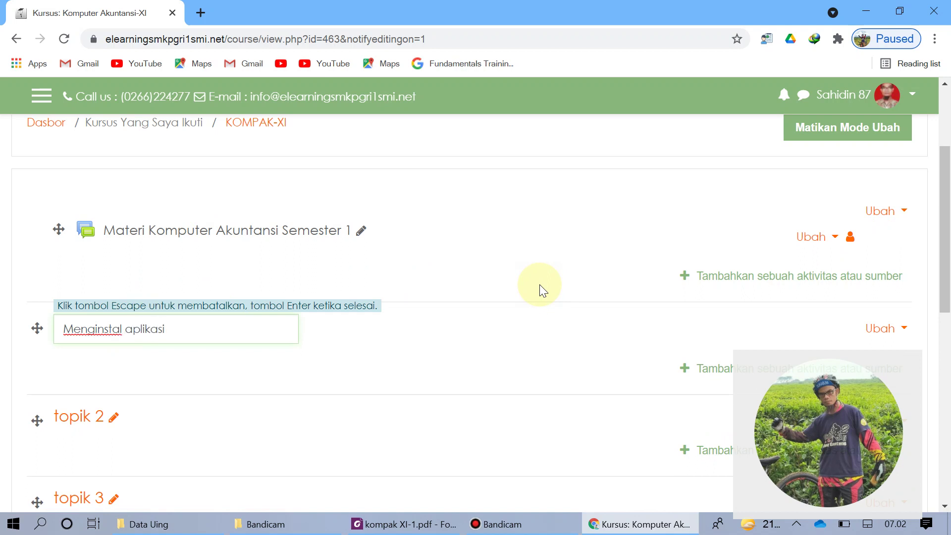
{"action": "type", "text": " MYOB Accounting"}
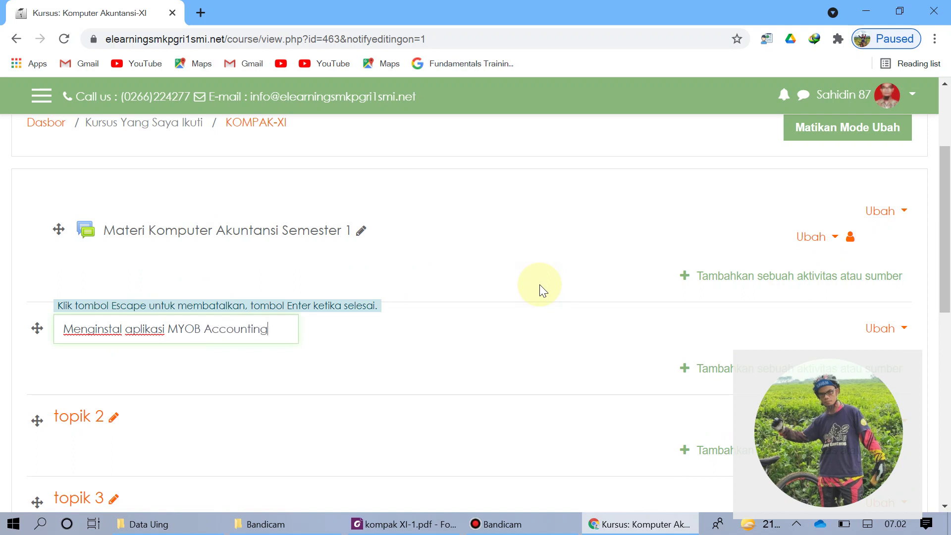
{"action": "key", "text": "Return"}
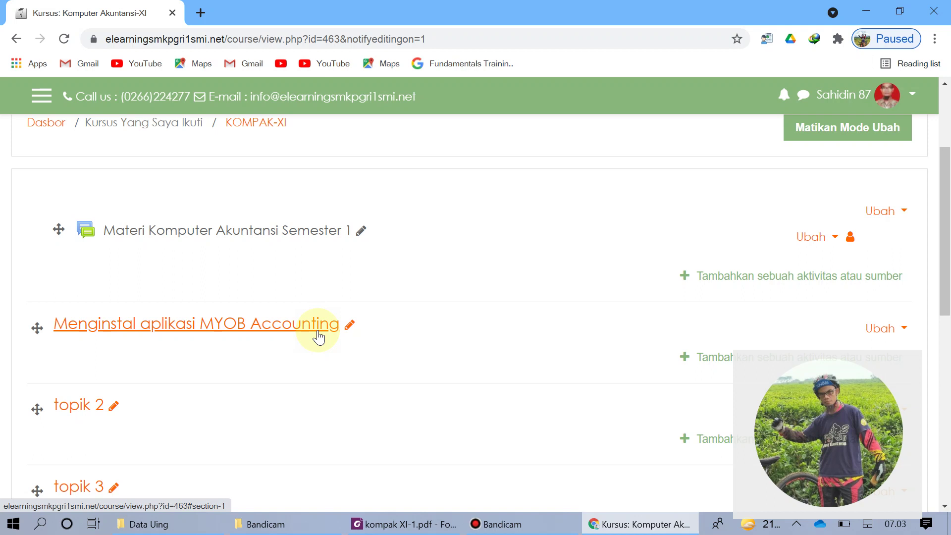
- Review the available Sumber and Aktivitas types for the Menginstal aplikasi MYOB Accounting section and start adding a Buku there
{"action": "scroll", "coordinate": [437, 342], "scroll_direction": "down", "scroll_amount": 1}
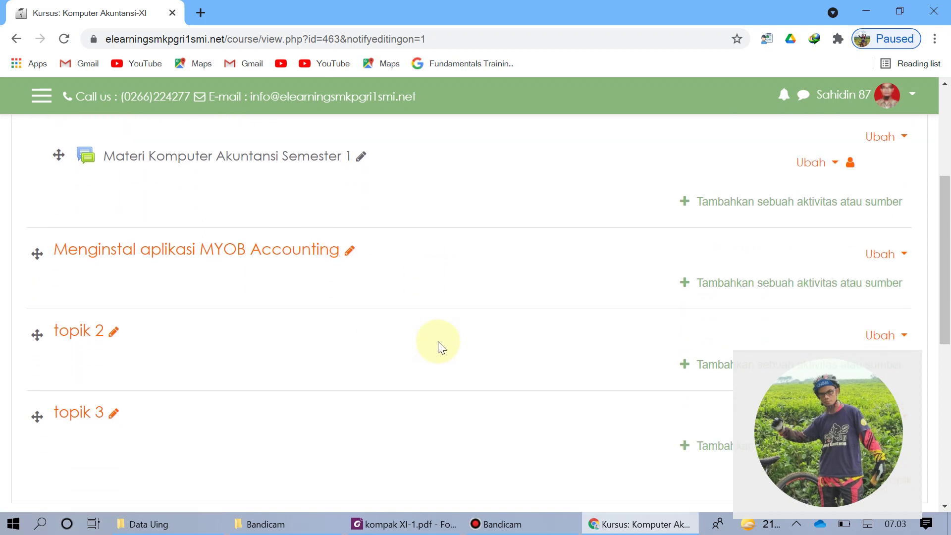
{"action": "scroll", "coordinate": [438, 341], "scroll_direction": "up", "scroll_amount": 1}
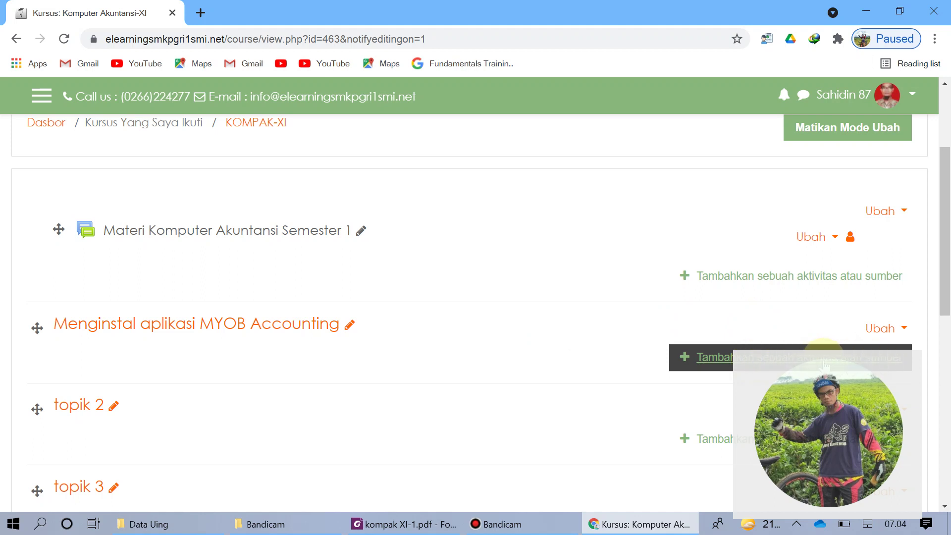
{"action": "left_click", "coordinate": [794, 364]}
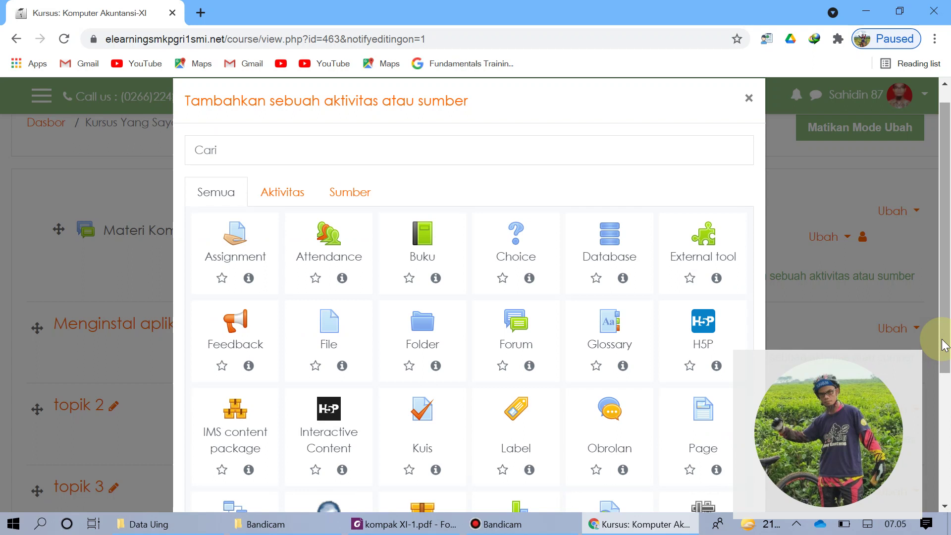
{"action": "left_click", "coordinate": [363, 194]}
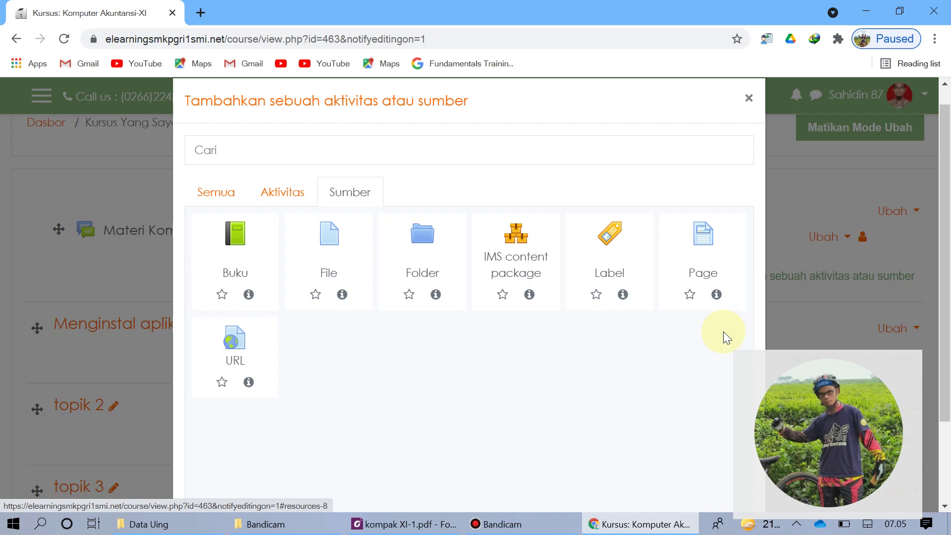
{"action": "left_click", "coordinate": [293, 199]}
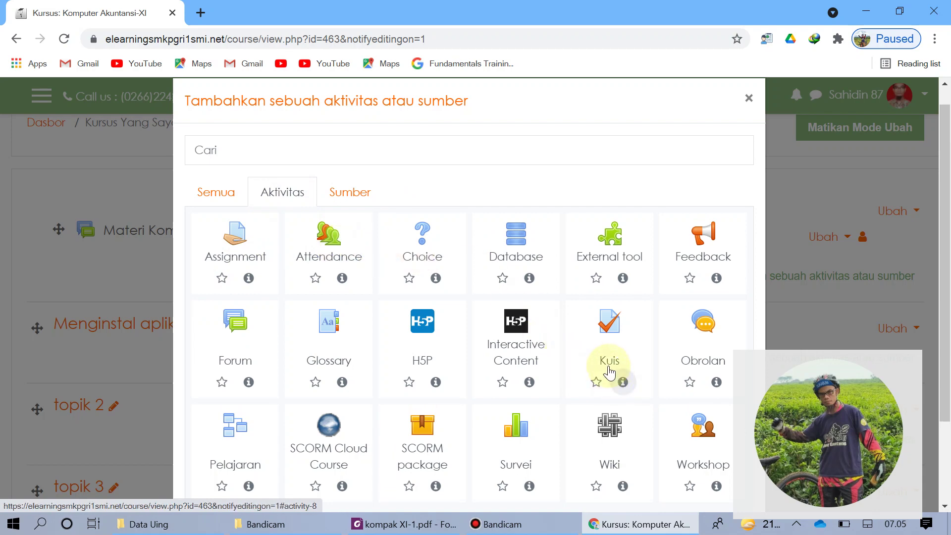
{"action": "left_click", "coordinate": [367, 196]}
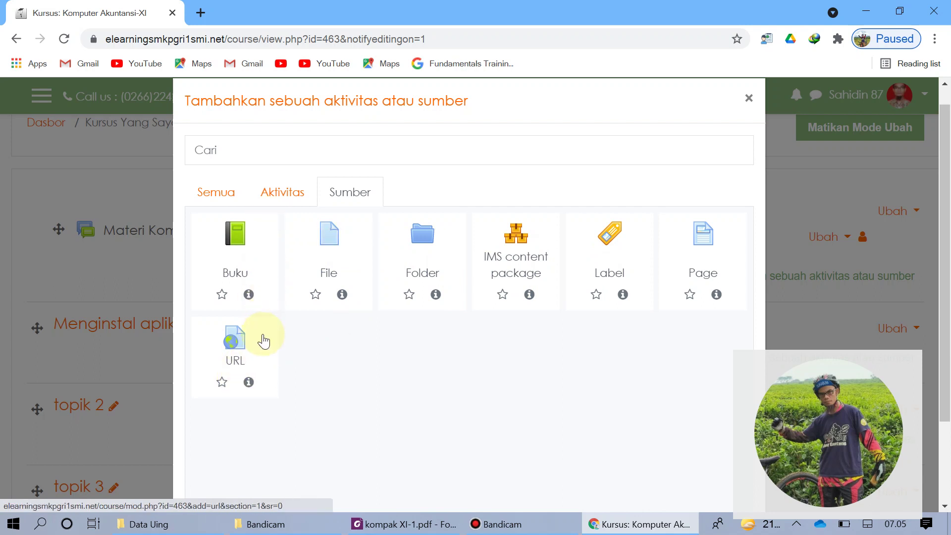
{"action": "left_click", "coordinate": [236, 250]}
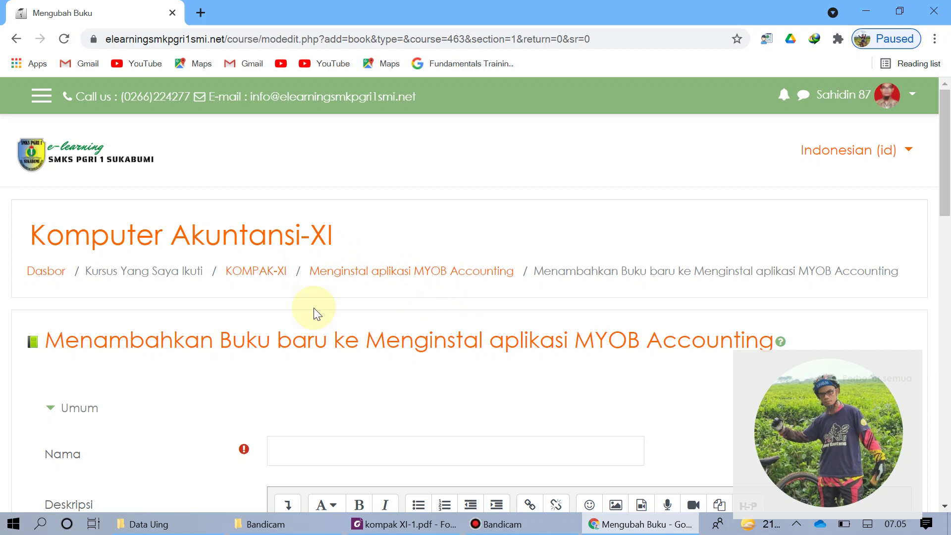
- Name the new Buku "Menginstal aplikasi MYOB Accounting"
{"action": "scroll", "coordinate": [349, 330], "scroll_direction": "down", "scroll_amount": 1}
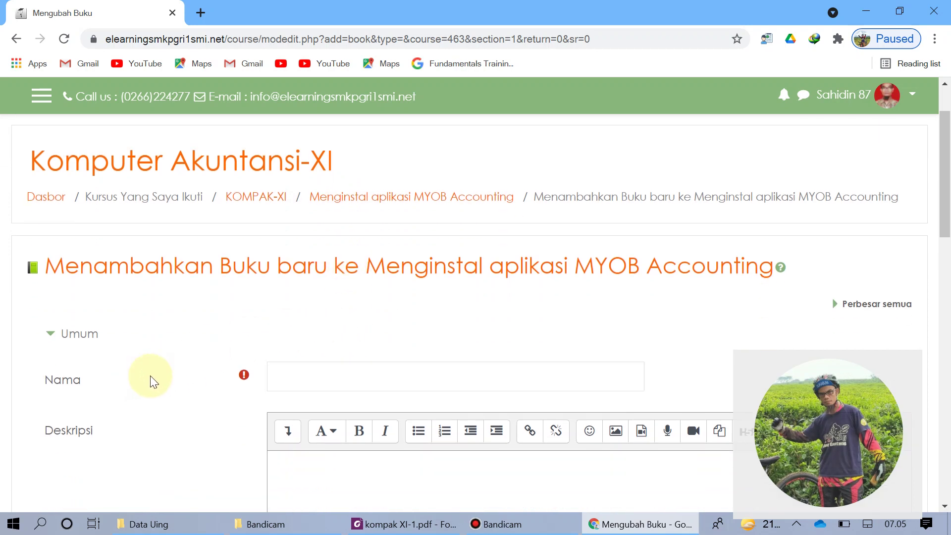
{"action": "scroll", "coordinate": [382, 352], "scroll_direction": "down", "scroll_amount": 1}
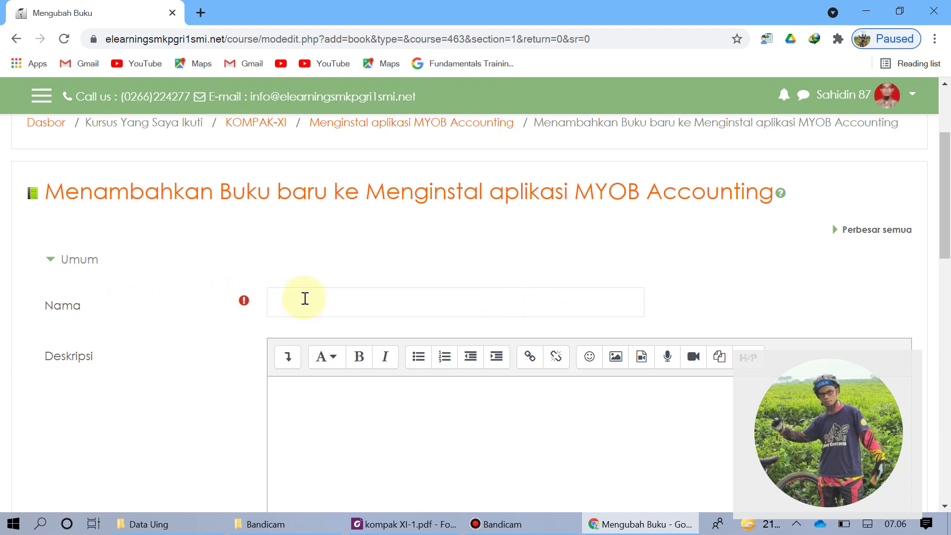
{"action": "left_click", "coordinate": [305, 298]}
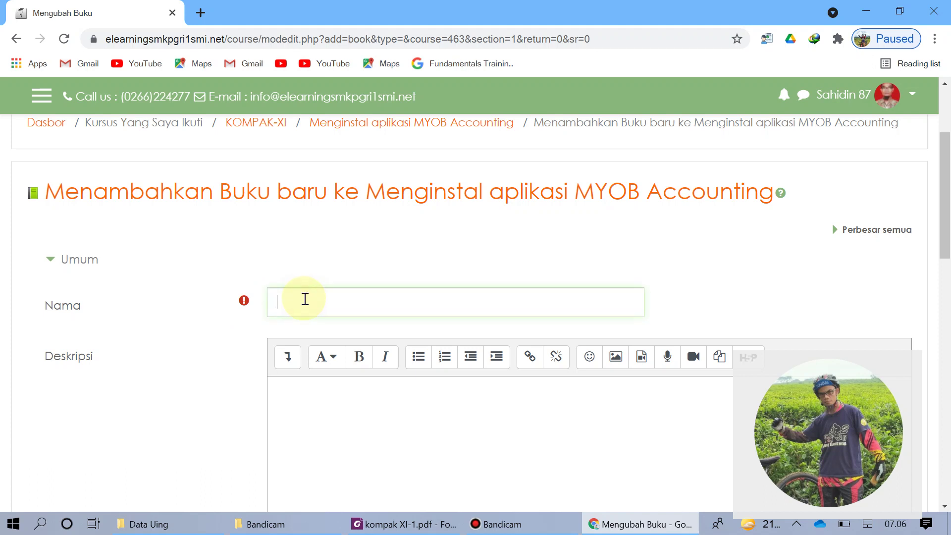
{"action": "type", "text": "Menginstal ap"}
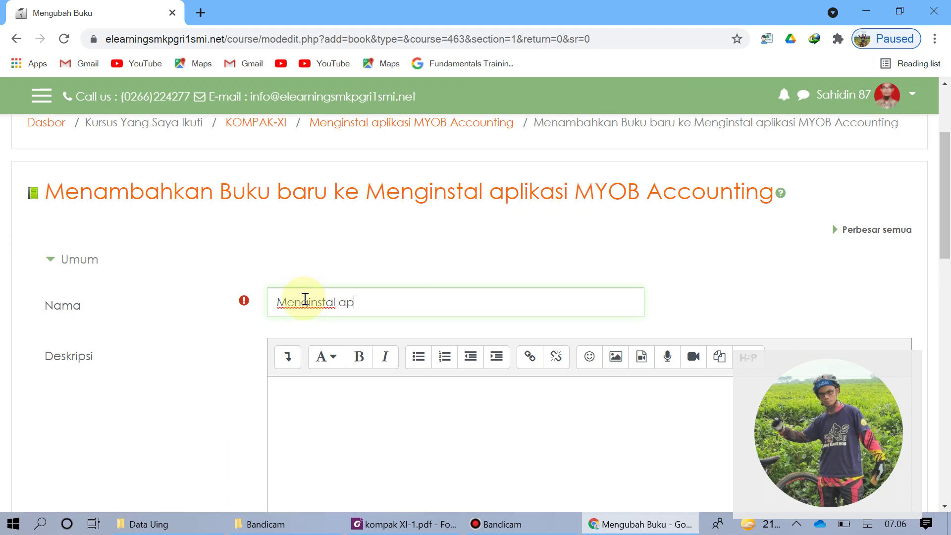
{"action": "type", "text": "likasi MYOB Acco"}
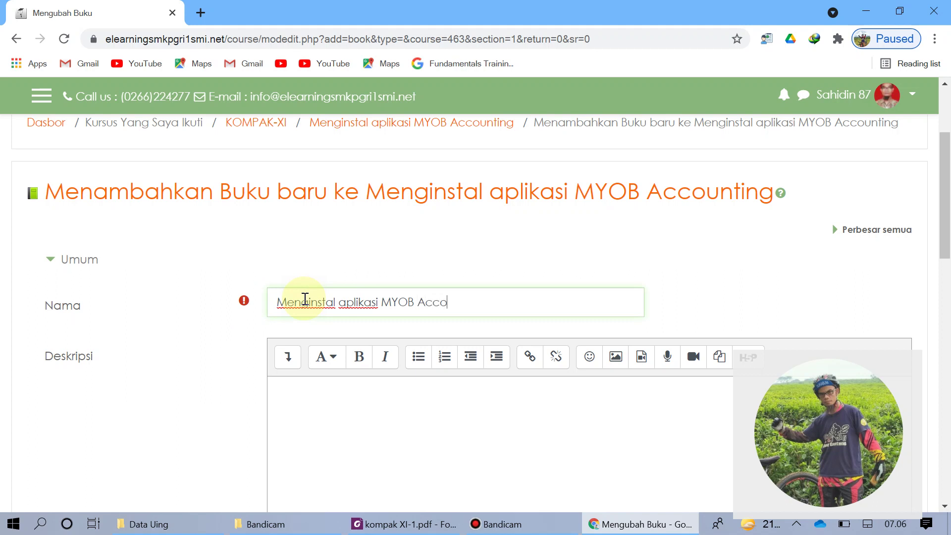
{"action": "type", "text": "unting"}
- Enter the book's description as "Bab ini membahas bagaimana langkah menginstal MYOB"
{"action": "left_click", "coordinate": [378, 420]}
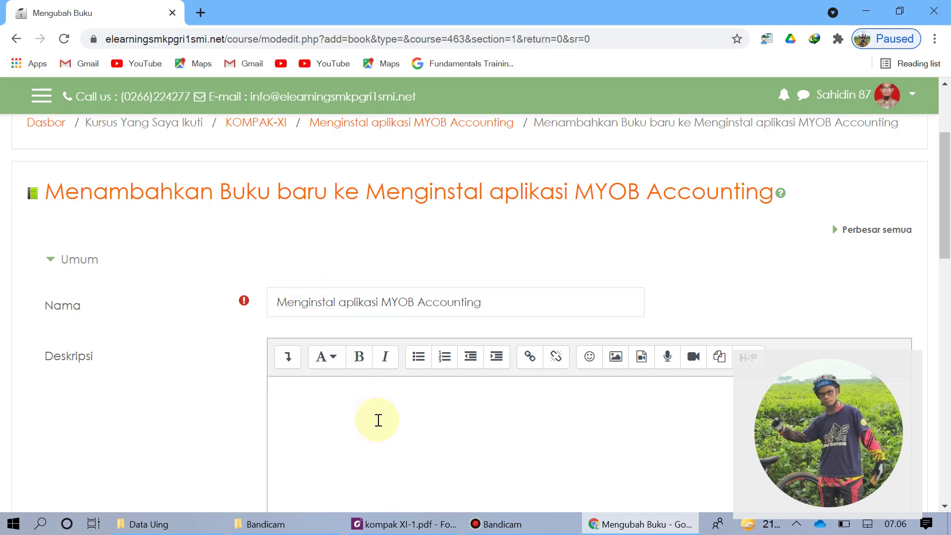
{"action": "scroll", "coordinate": [378, 419], "scroll_direction": "down", "scroll_amount": 1}
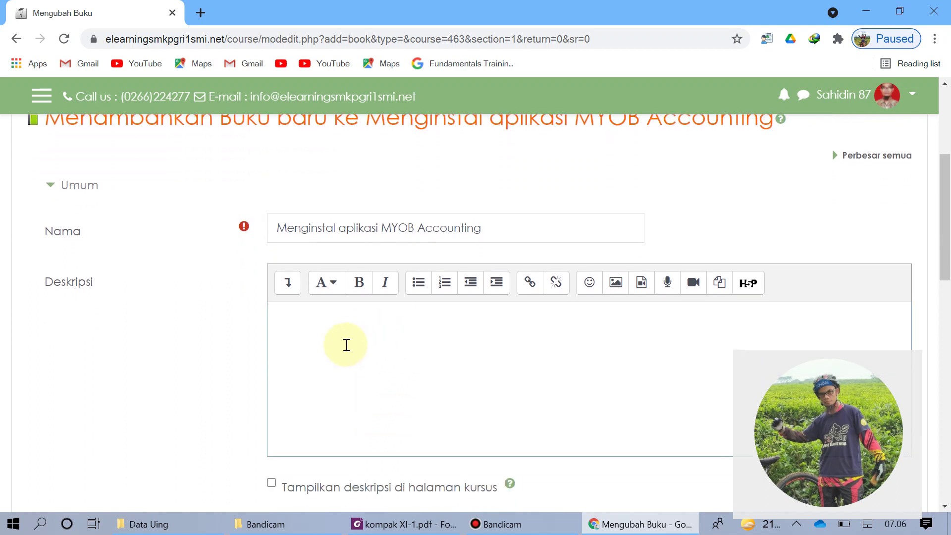
{"action": "left_click_drag", "start_coordinate": [485, 230], "coordinate": [220, 246]}
{"action": "left_click", "coordinate": [317, 319]}
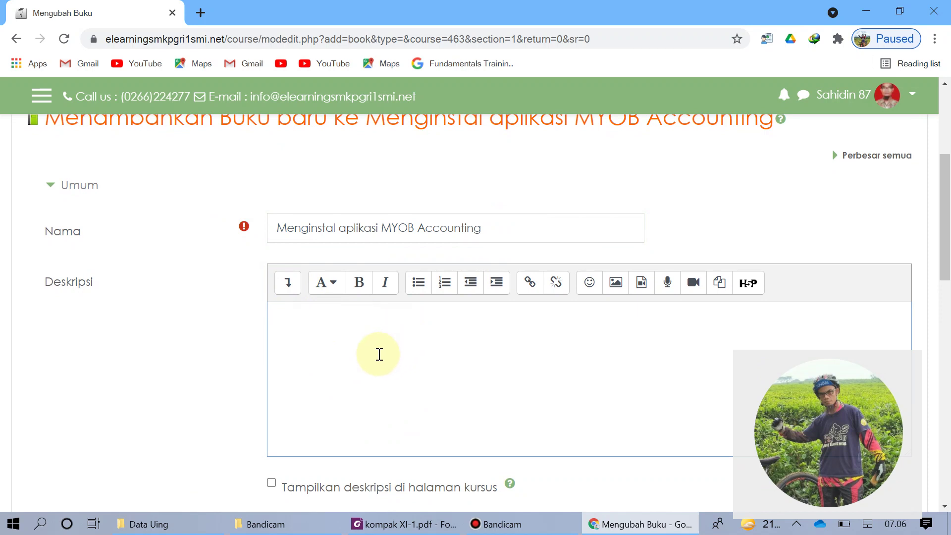
{"action": "type", "text": "Bab ini membah"}
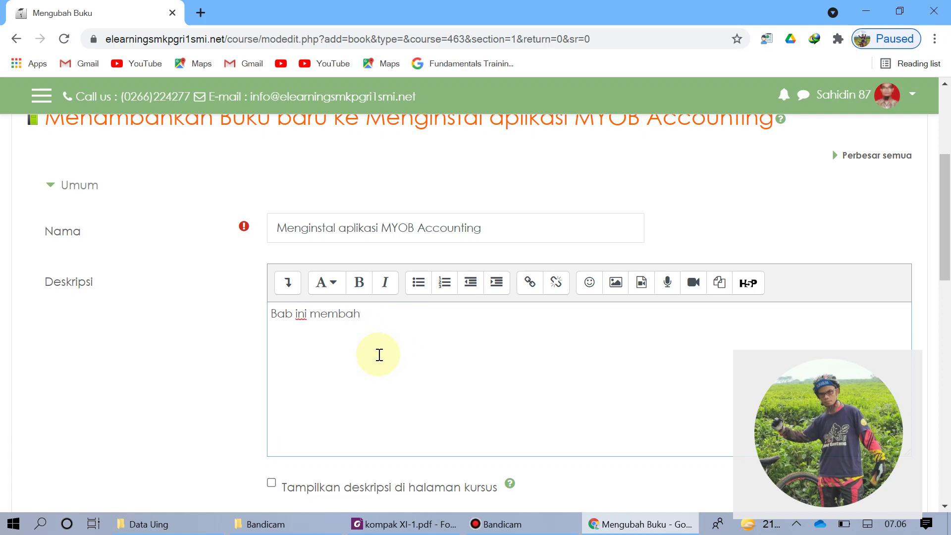
{"action": "type", "text": "waas bagaimana"}
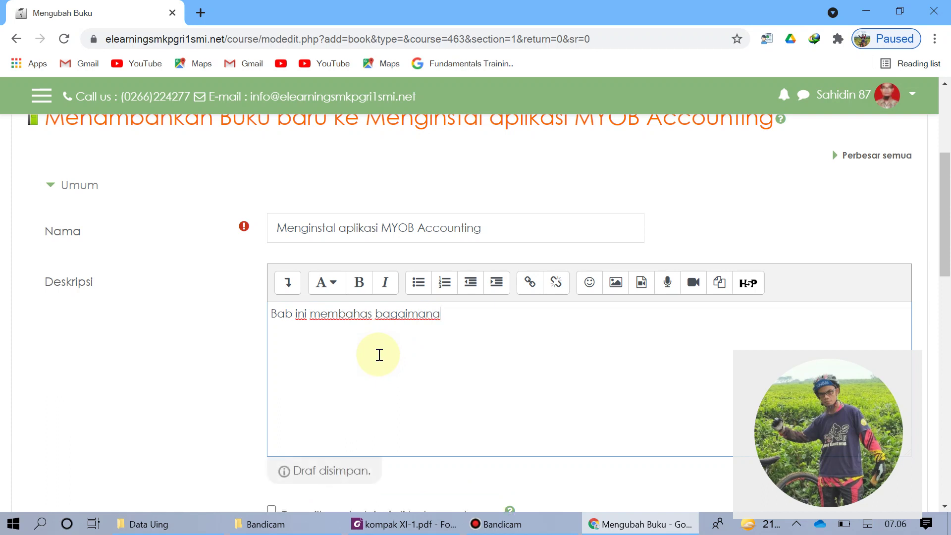
{"action": "type", "text": "langkah menginstal"}
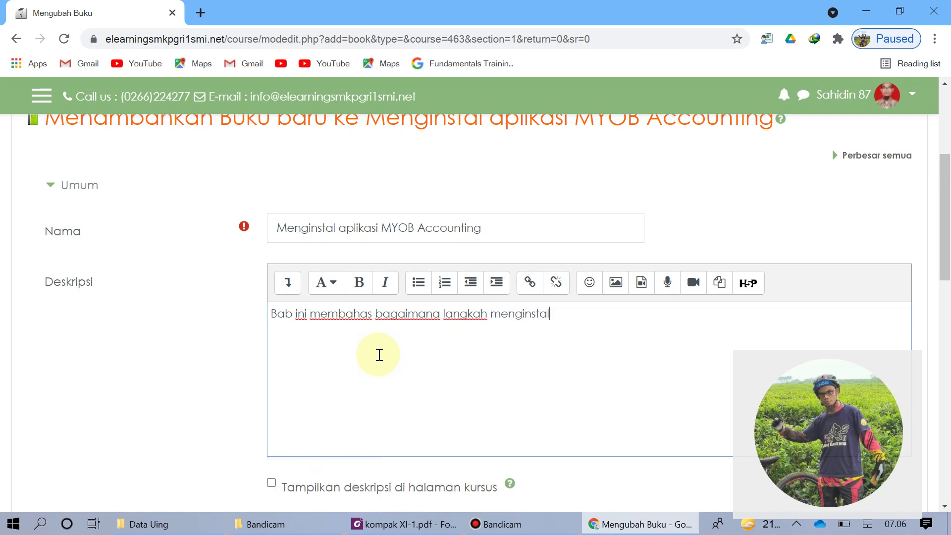
{"action": "type", "text": " MYOB"}
- Enable Tampilkan deskripsi di halaman kursus so the book's description is shown on the course page
{"action": "scroll", "coordinate": [379, 359], "scroll_direction": "down", "scroll_amount": 1}
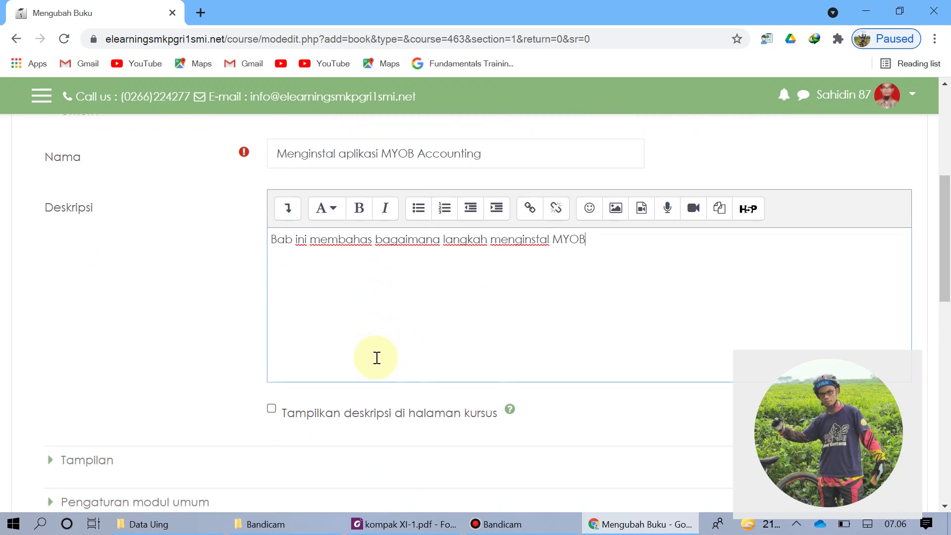
{"action": "left_click", "coordinate": [272, 410]}
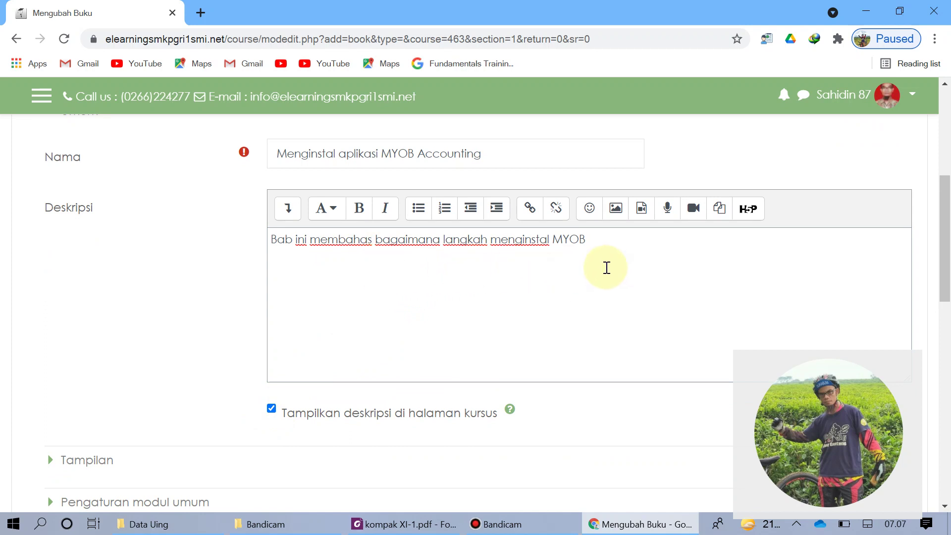
{"action": "scroll", "coordinate": [499, 291], "scroll_direction": "down", "scroll_amount": 1}
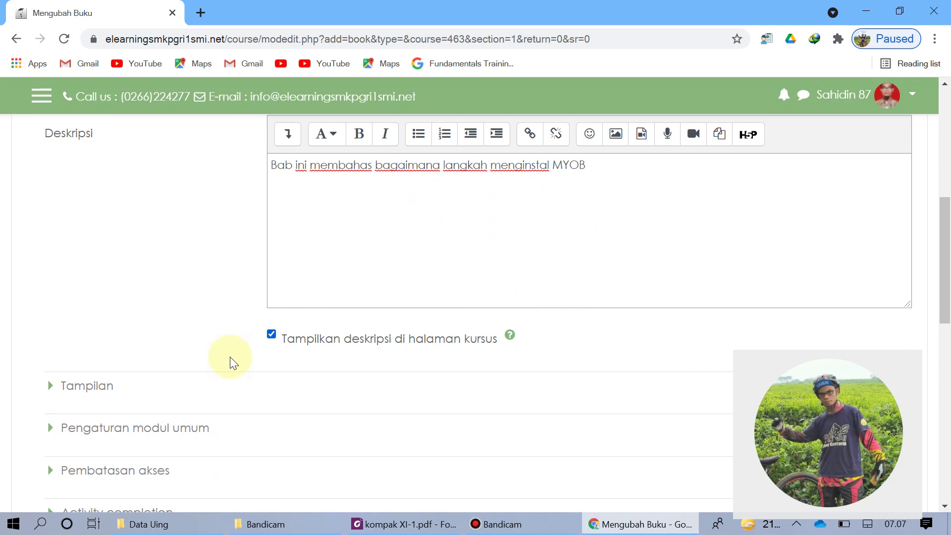
{"action": "left_click", "coordinate": [271, 334]}
{"action": "left_click", "coordinate": [597, 173]}
{"action": "left_click_drag", "start_coordinate": [587, 169], "coordinate": [235, 195]}
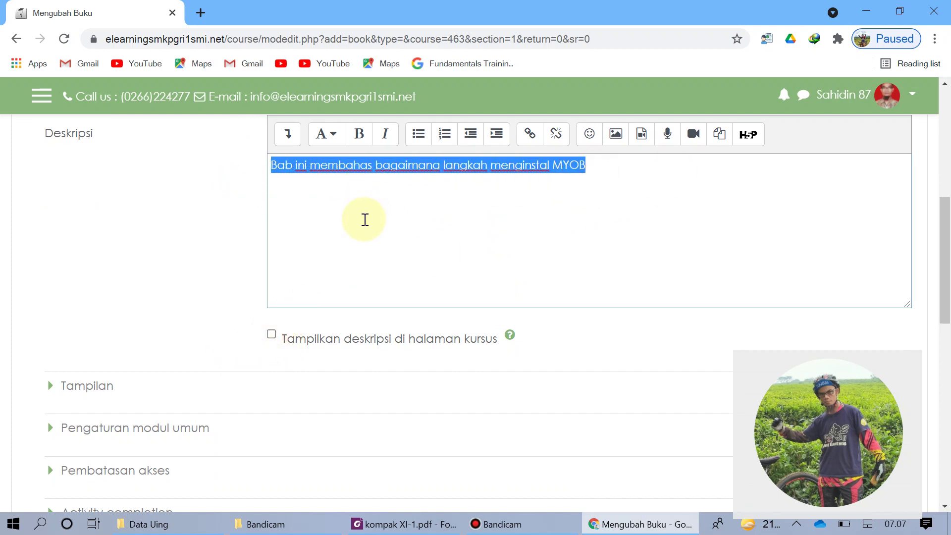
{"action": "left_click", "coordinate": [271, 334]}
- Save the new book and return to the course page, leaving the remaining settings sections at their defaults
{"action": "scroll", "coordinate": [372, 299], "scroll_direction": "down", "scroll_amount": 1}
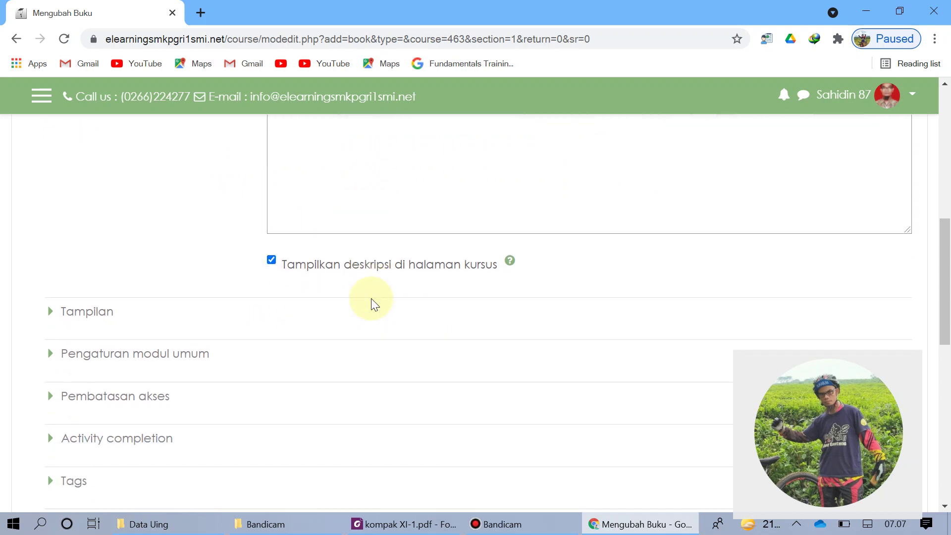
{"action": "scroll", "coordinate": [263, 314], "scroll_direction": "down", "scroll_amount": 3}
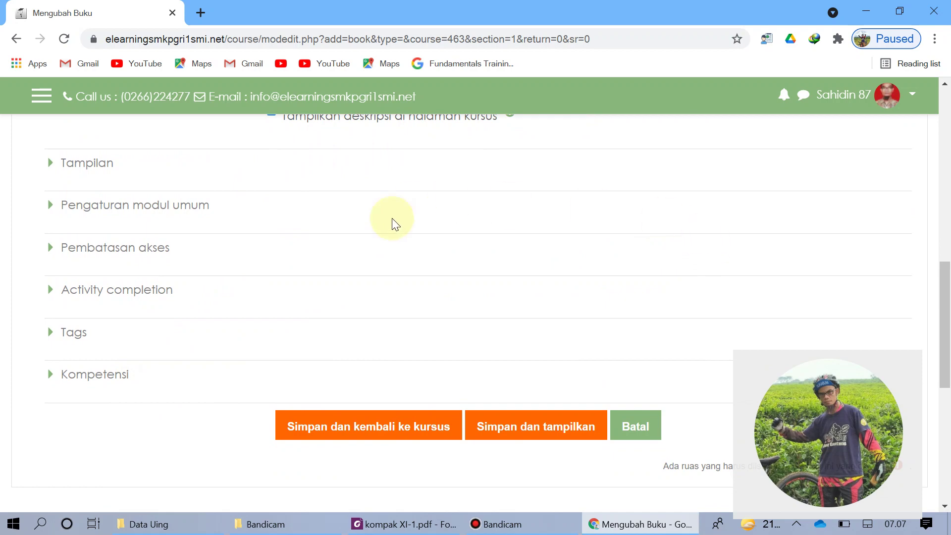
{"action": "scroll", "coordinate": [409, 342], "scroll_direction": "up", "scroll_amount": 1}
{"action": "scroll", "coordinate": [409, 342], "scroll_direction": "down", "scroll_amount": 2}
{"action": "scroll", "coordinate": [409, 346], "scroll_direction": "down", "scroll_amount": 1}
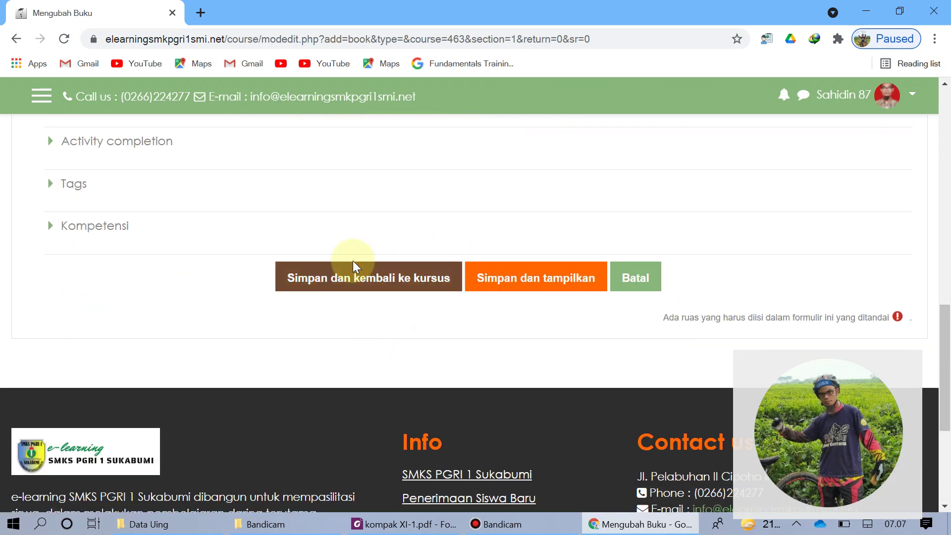
{"action": "left_click", "coordinate": [341, 280]}
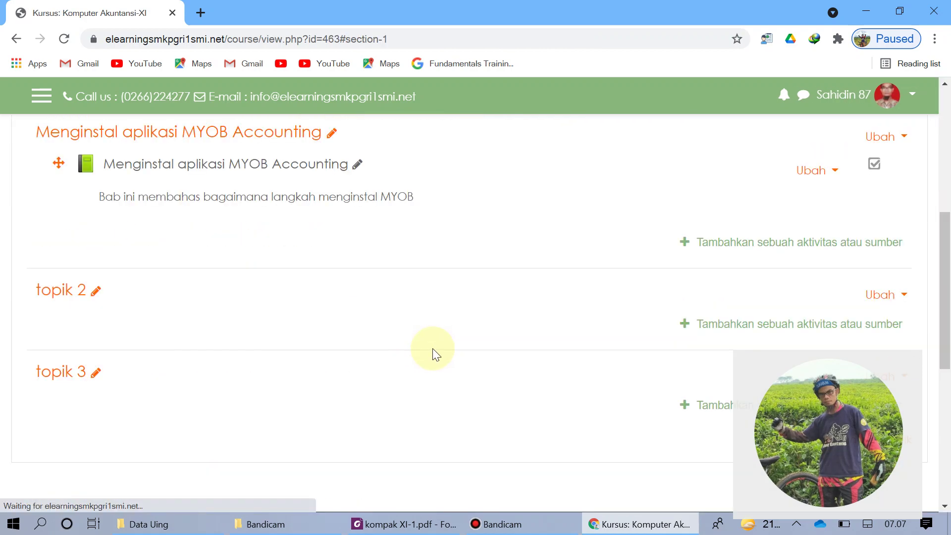
- Open the Menginstal aplikasi MYOB Accounting book and activate the Judul Bab field of its new chapter
{"action": "scroll", "coordinate": [425, 349], "scroll_direction": "up", "scroll_amount": 1}
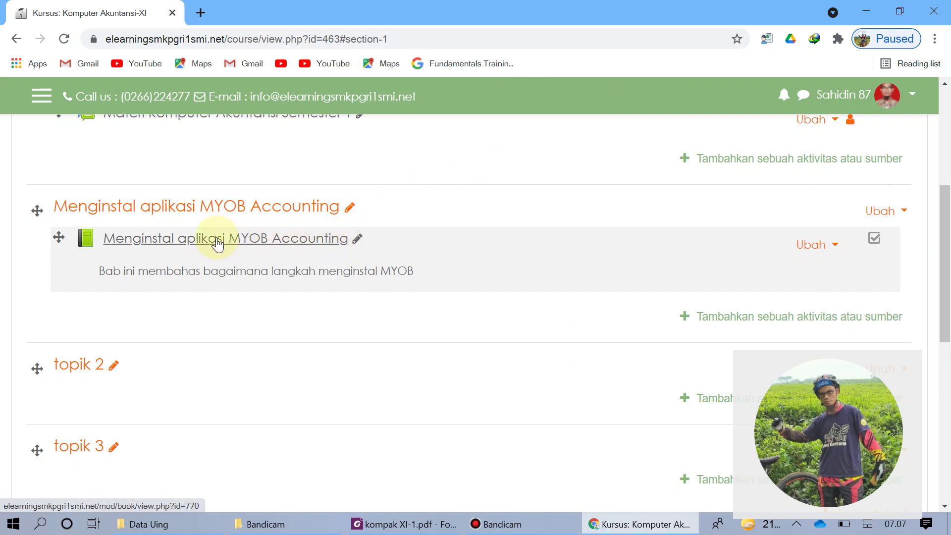
{"action": "left_click", "coordinate": [158, 236]}
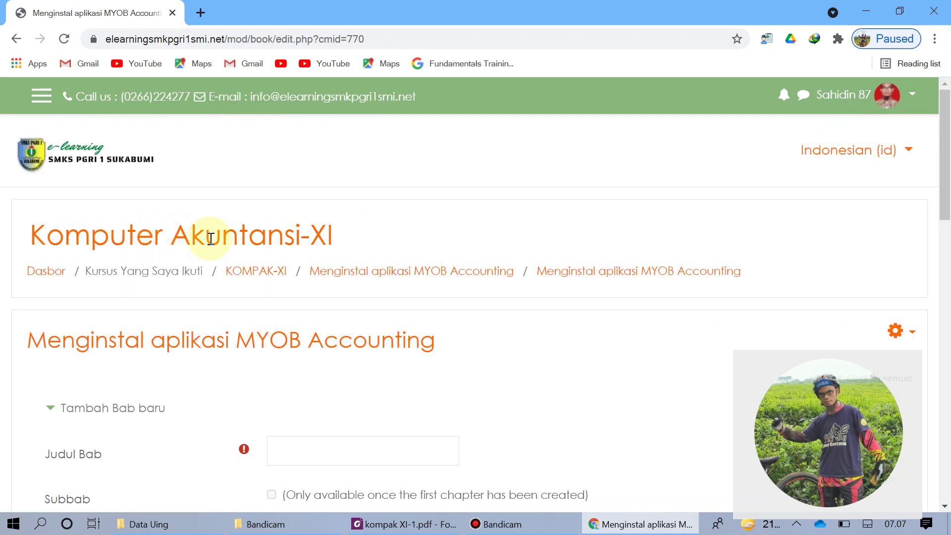
{"action": "scroll", "coordinate": [418, 254], "scroll_direction": "down", "scroll_amount": 3}
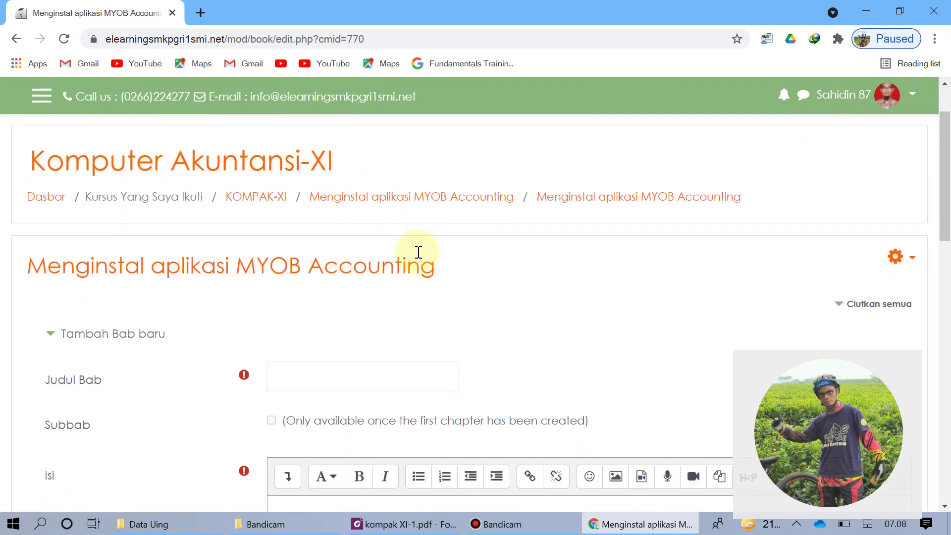
{"action": "scroll", "coordinate": [418, 254], "scroll_direction": "down", "scroll_amount": 2}
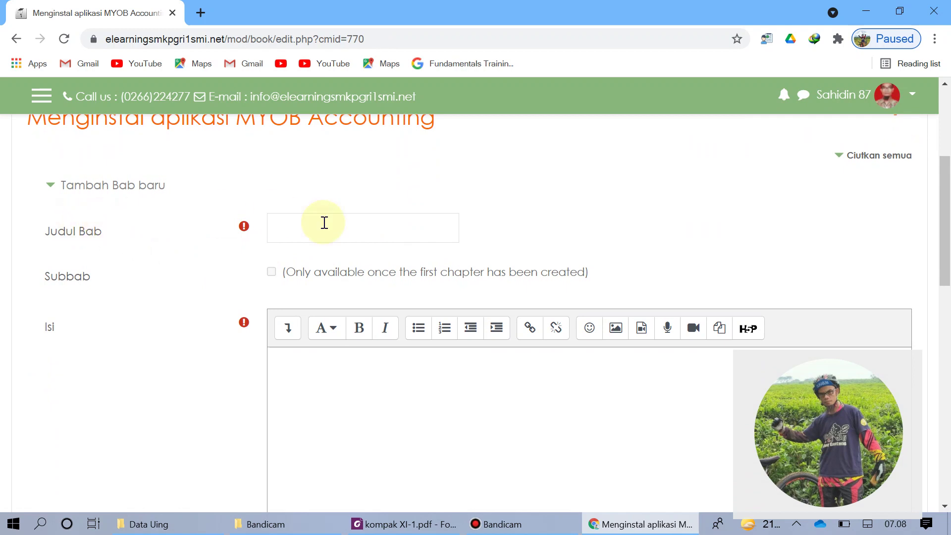
{"action": "left_click", "coordinate": [294, 228]}
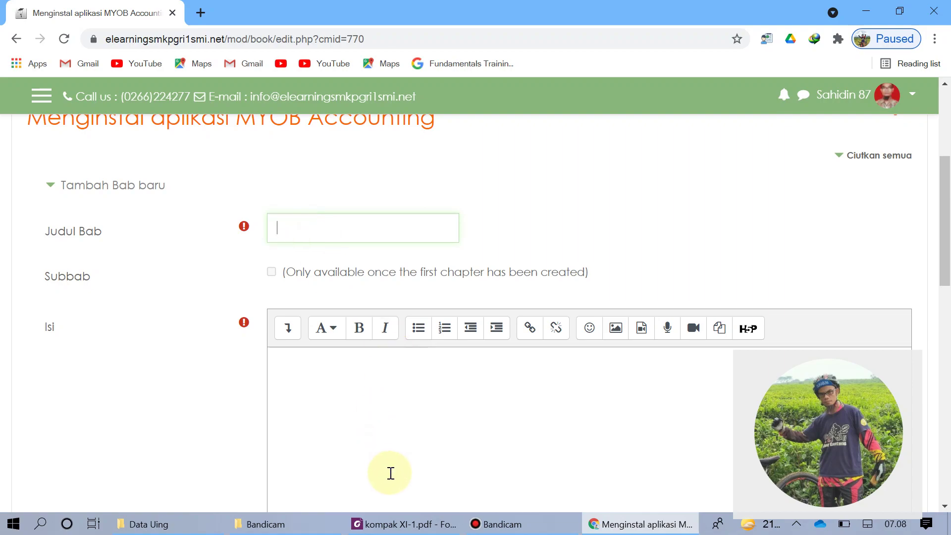
- Switch to kompak XI-1.pdf in Foxit PhantomPDF and find the section about installing the MYOB program
{"action": "left_click", "coordinate": [385, 526]}
{"action": "scroll", "coordinate": [379, 419], "scroll_direction": "down", "scroll_amount": 15}
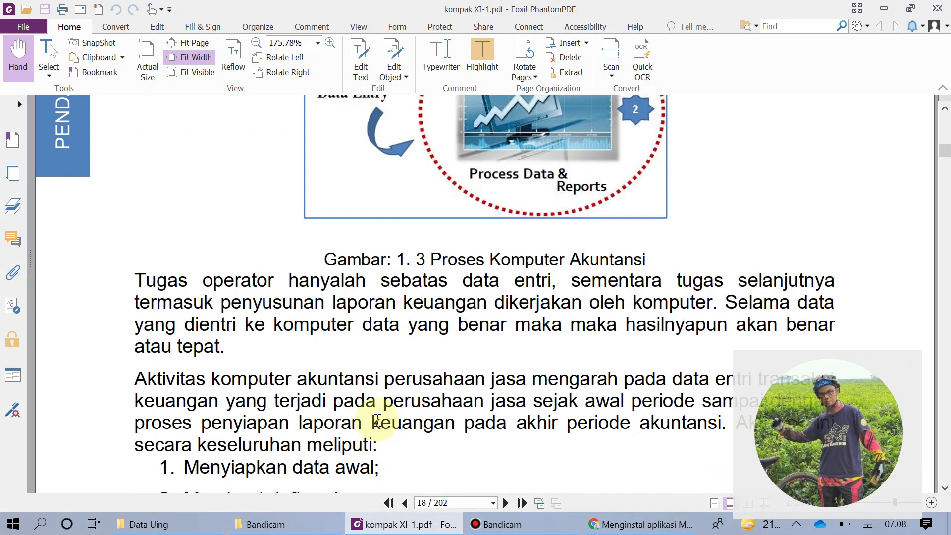
{"action": "scroll", "coordinate": [383, 410], "scroll_direction": "down", "scroll_amount": 12}
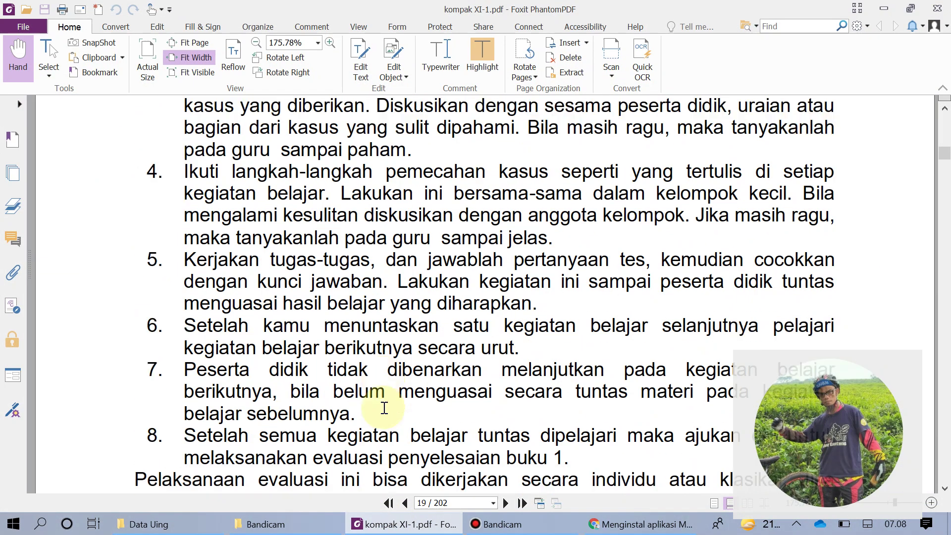
{"action": "scroll", "coordinate": [382, 410], "scroll_direction": "up", "scroll_amount": 5}
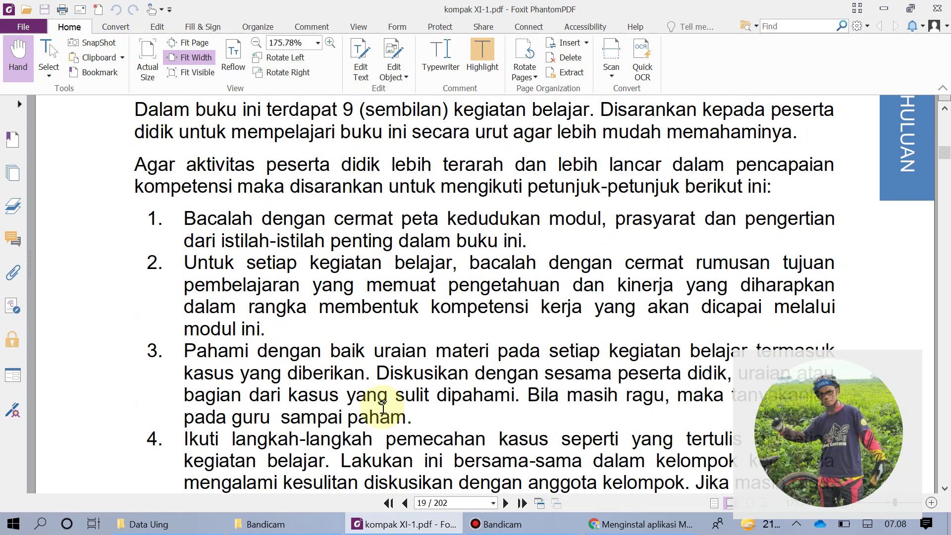
{"action": "scroll", "coordinate": [383, 410], "scroll_direction": "down", "scroll_amount": 20}
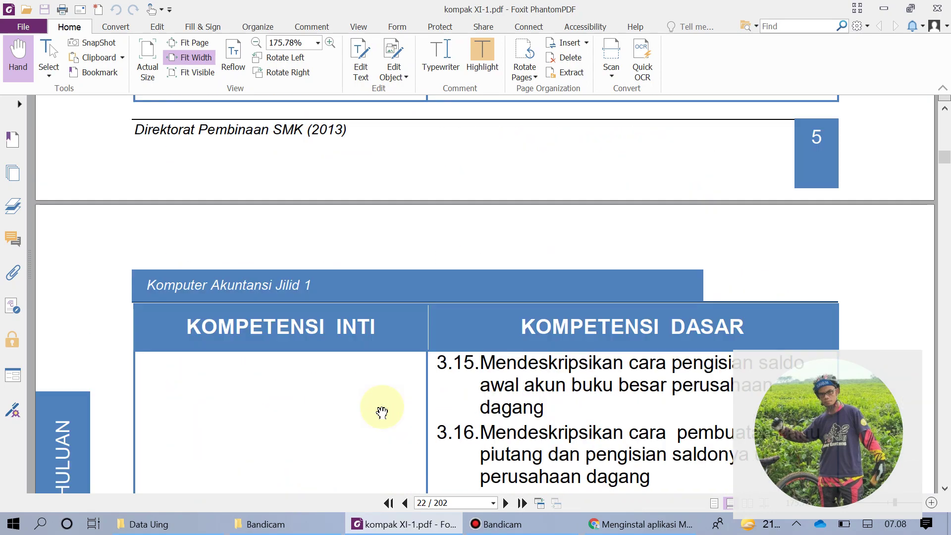
{"action": "scroll", "coordinate": [382, 413], "scroll_direction": "down", "scroll_amount": 15}
{"action": "scroll", "coordinate": [381, 412], "scroll_direction": "down", "scroll_amount": 20}
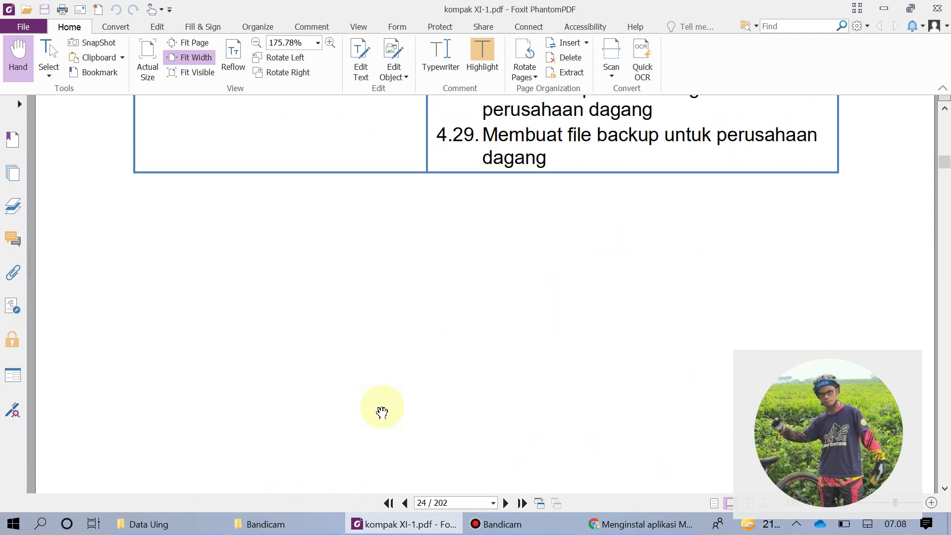
{"action": "scroll", "coordinate": [382, 412], "scroll_direction": "down", "scroll_amount": 20}
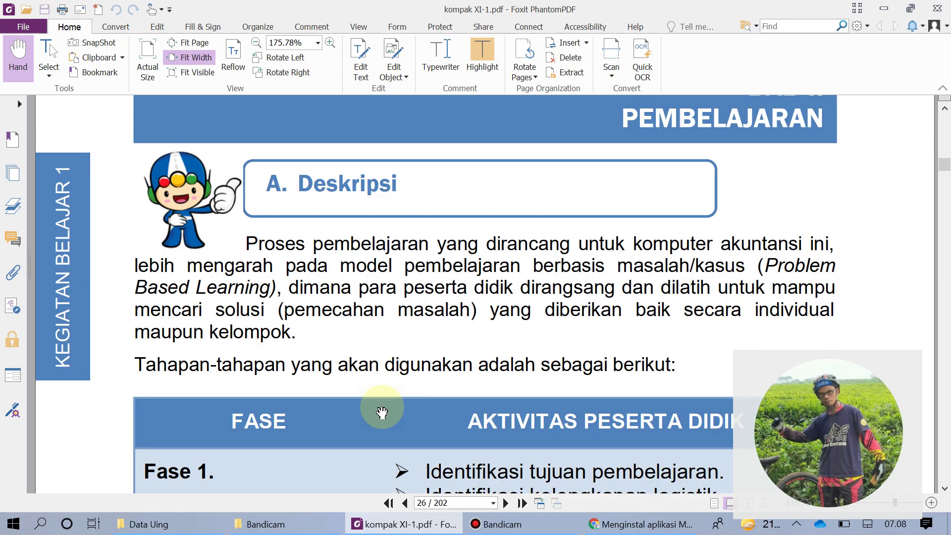
{"action": "scroll", "coordinate": [382, 412], "scroll_direction": "down", "scroll_amount": 5}
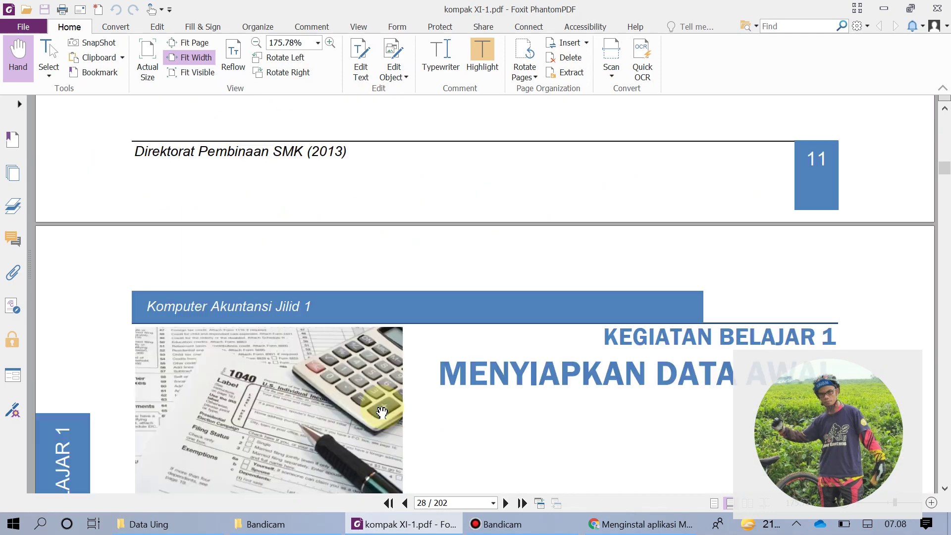
{"action": "scroll", "coordinate": [382, 412], "scroll_direction": "down", "scroll_amount": 20}
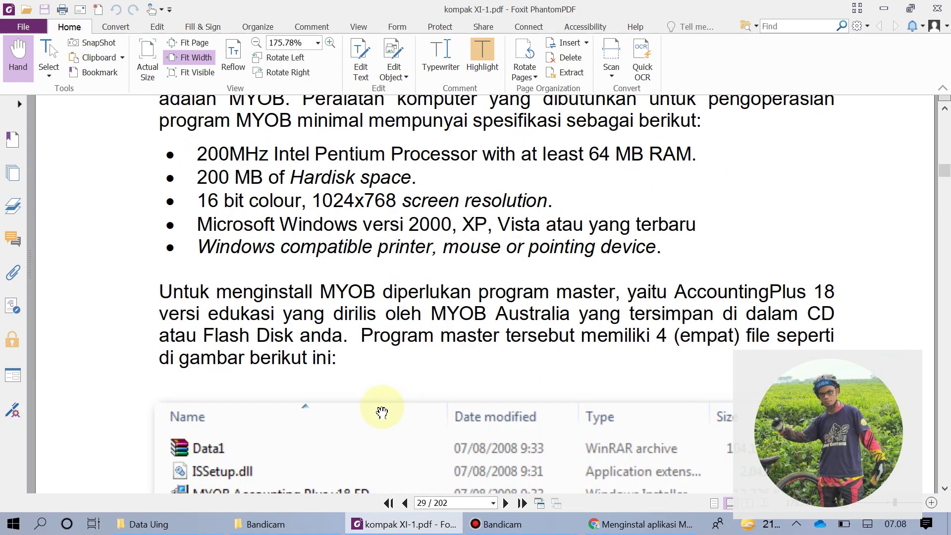
{"action": "scroll", "coordinate": [382, 412], "scroll_direction": "up", "scroll_amount": 15}
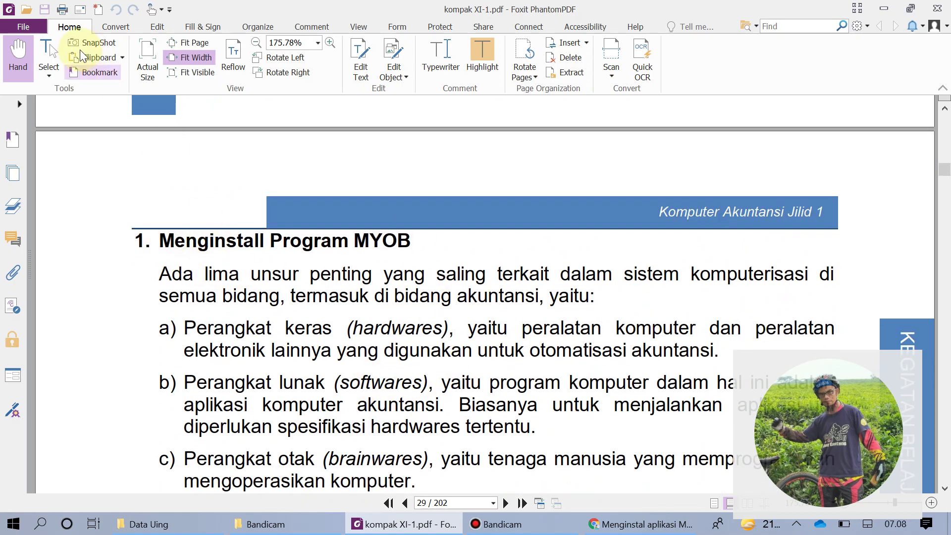
- Copy the section heading "Menginstall Program MYOB" from the PDF using the Select tool
{"action": "left_click", "coordinate": [58, 60]}
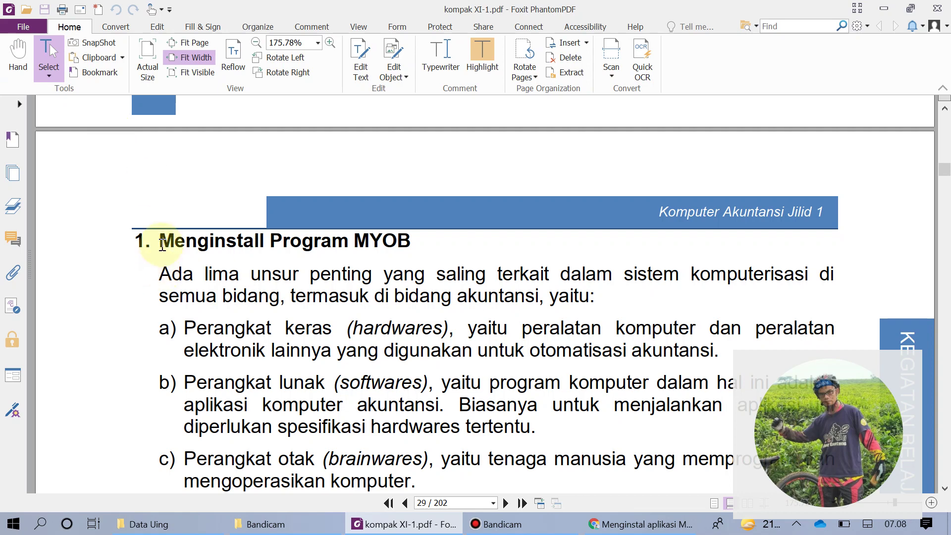
{"action": "left_click_drag", "start_coordinate": [157, 241], "coordinate": [425, 238]}
{"action": "key", "text": "ctrl+c"}
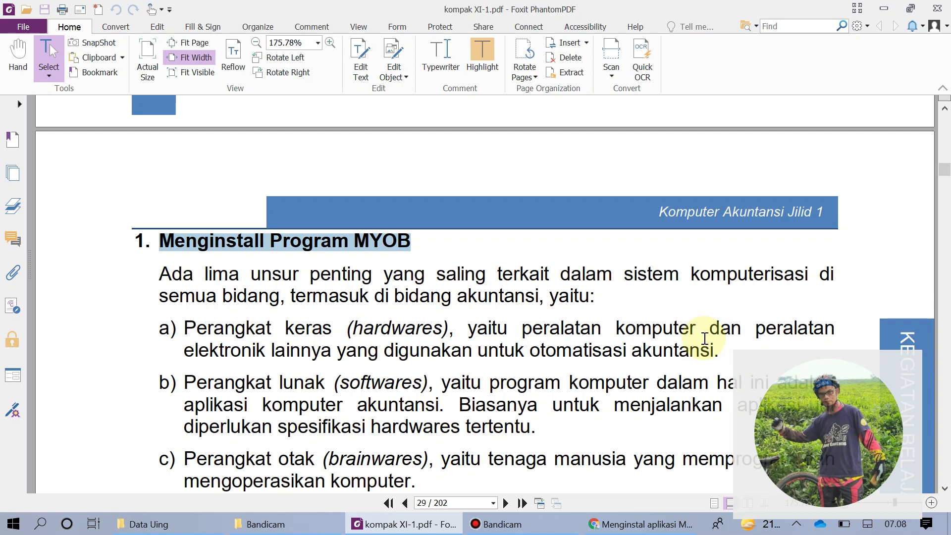
- Switch to Chrome, paste "Menginstall Program MYOB" as the chapter's Judul Bab and place the cursor in the Isi editor
{"action": "key", "text": "alt+Tab"}
{"action": "key", "text": "ctrl+v"}
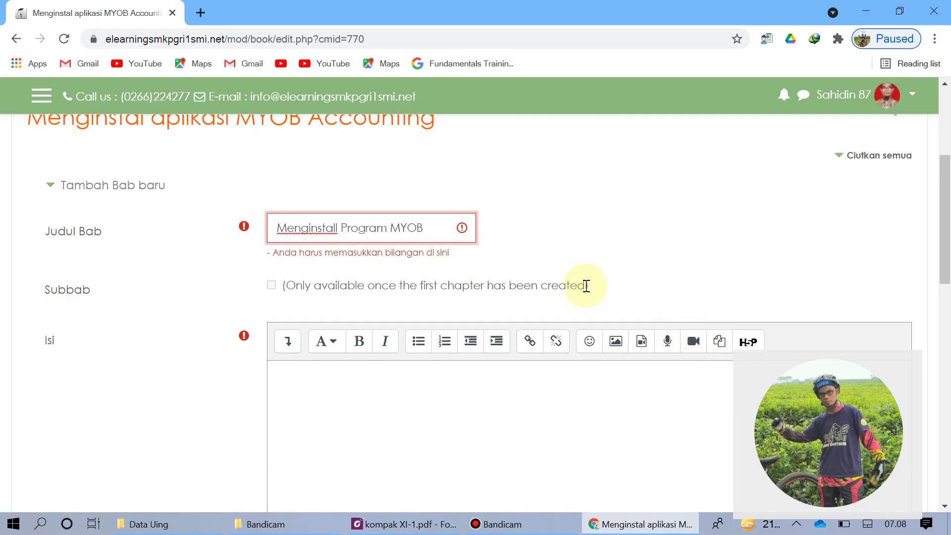
{"action": "left_click", "coordinate": [307, 391]}
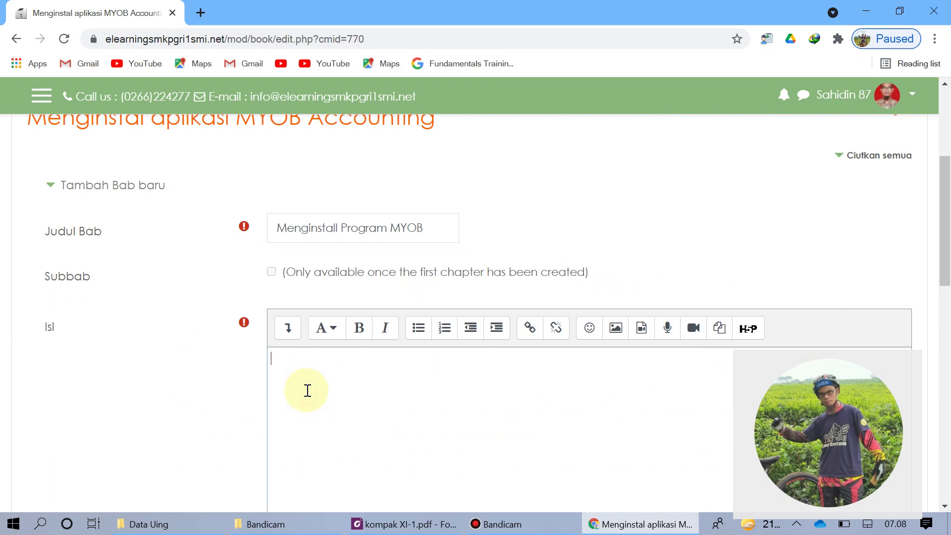
{"action": "scroll", "coordinate": [307, 391], "scroll_direction": "down", "scroll_amount": 9}
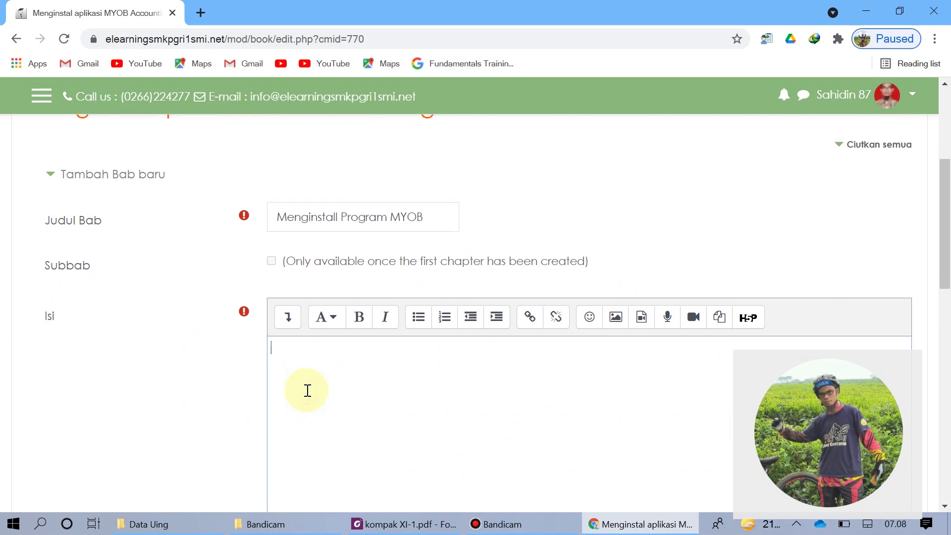
{"action": "scroll", "coordinate": [310, 390], "scroll_direction": "up", "scroll_amount": 6}
{"action": "scroll", "coordinate": [312, 389], "scroll_direction": "down", "scroll_amount": 3}
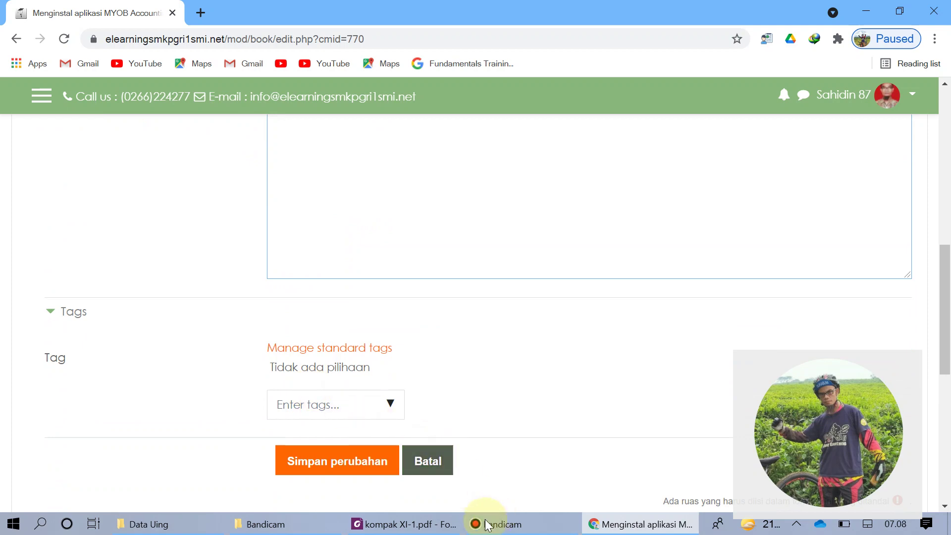
- Switch to kompak XI-1.pdf in Foxit PhantomPDF and copy the section text from "Ada lima unsur penting" through "Flash Disk anda"
{"action": "left_click", "coordinate": [405, 524]}
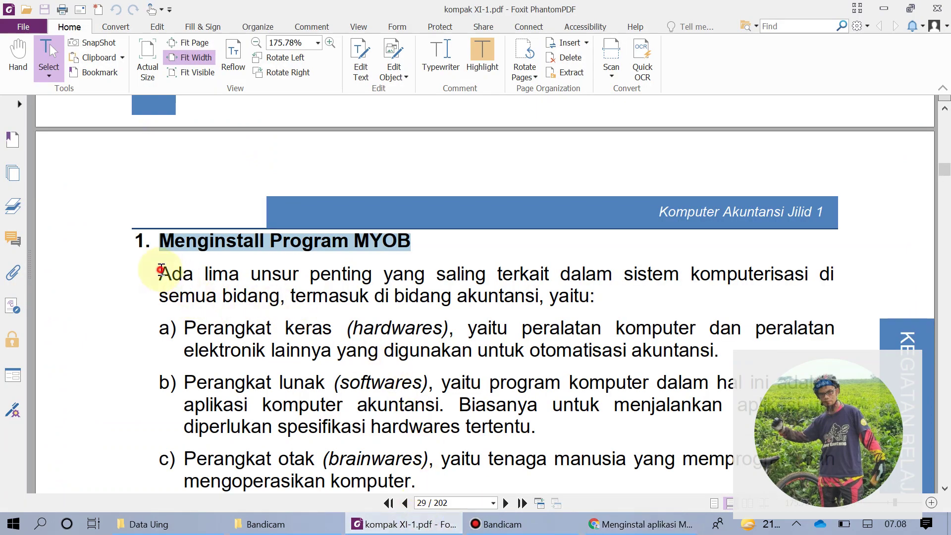
{"action": "left_click_drag", "start_coordinate": [159, 271], "coordinate": [343, 415]}
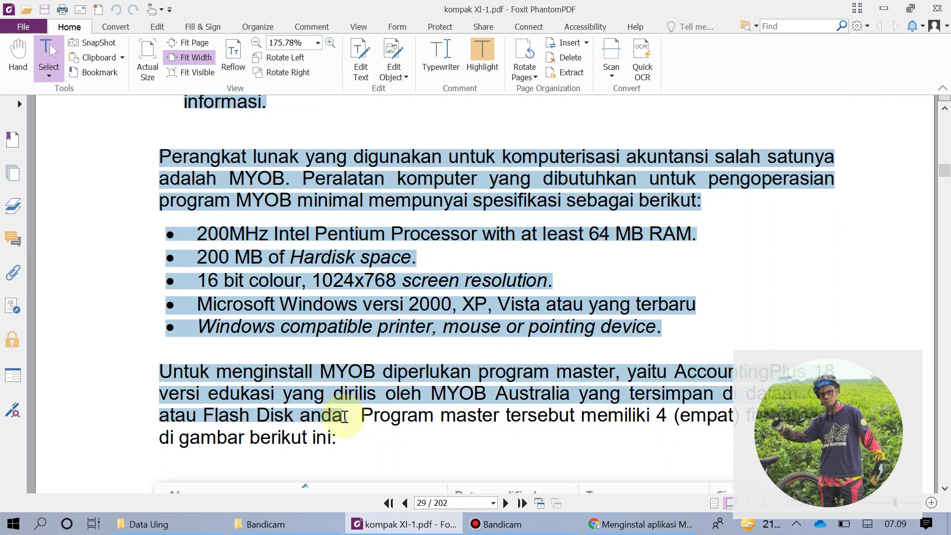
{"action": "scroll", "coordinate": [708, 347], "scroll_direction": "up", "scroll_amount": 2}
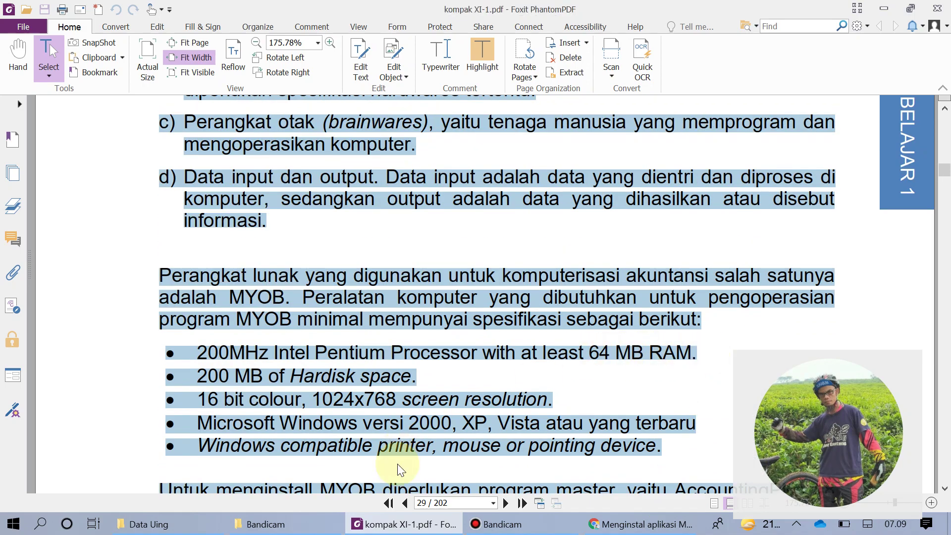
- Switch to Chrome and paste the copied PDF section text into the chapter's Isi editor
{"action": "left_click", "coordinate": [650, 526]}
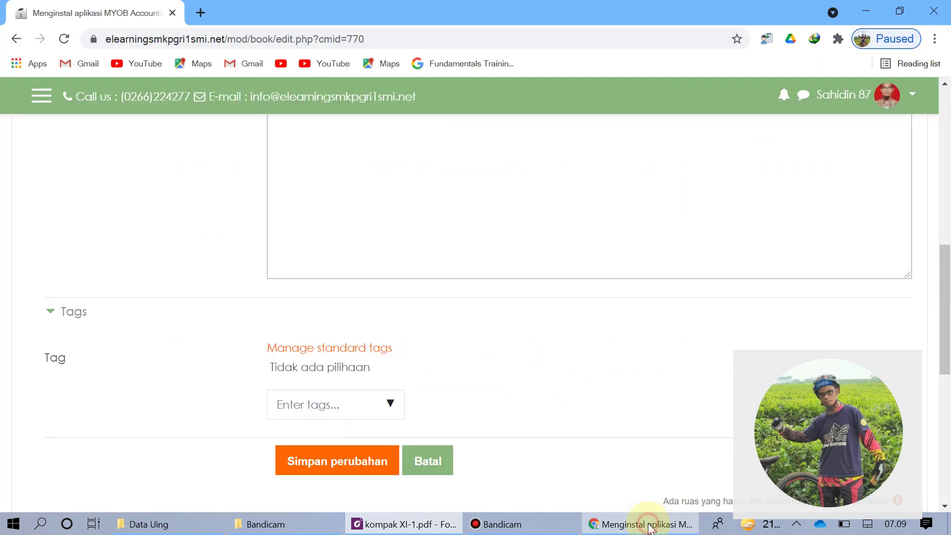
{"action": "scroll", "coordinate": [299, 386], "scroll_direction": "up", "scroll_amount": 5}
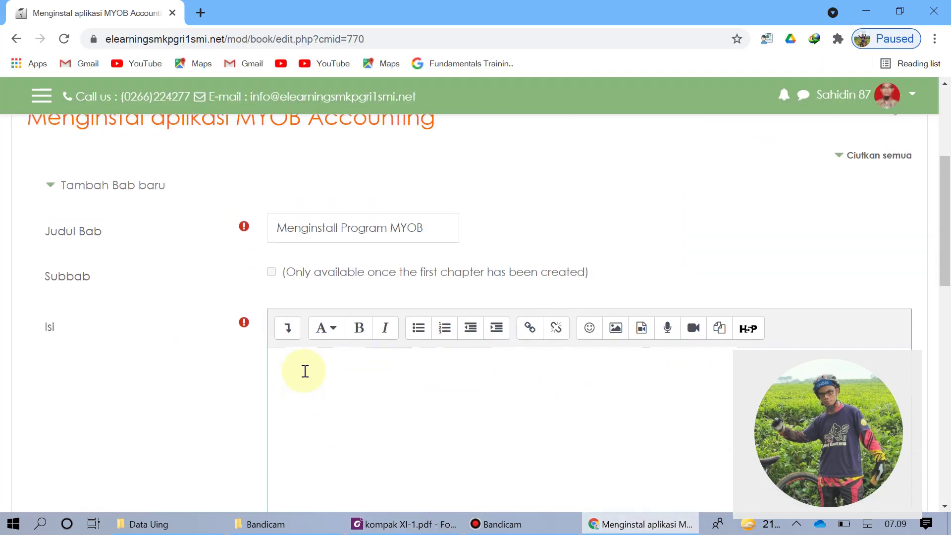
{"action": "key", "text": "ctrl+v"}
{"action": "scroll", "coordinate": [596, 404], "scroll_direction": "down", "scroll_amount": 5}
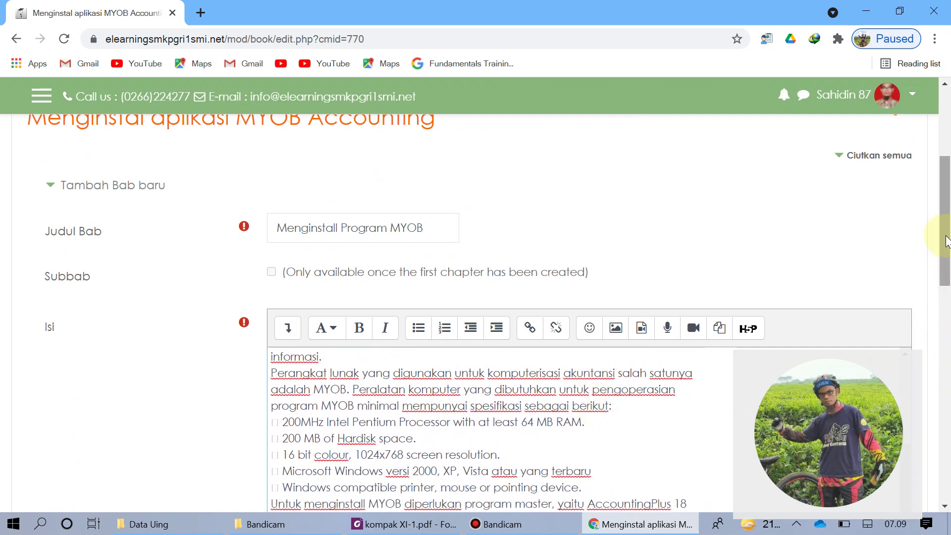
{"action": "left_click", "coordinate": [944, 233]}
{"action": "left_click_drag", "start_coordinate": [947, 255], "coordinate": [946, 309]}
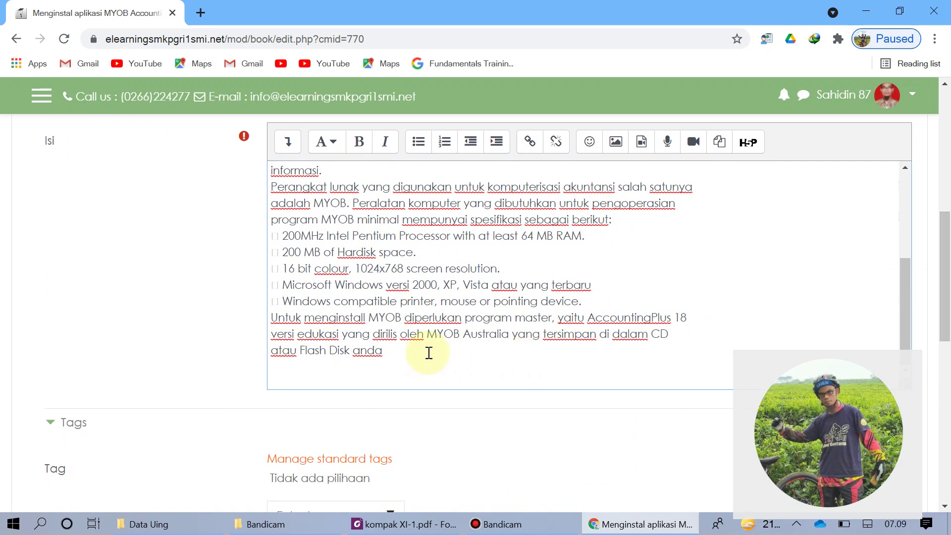
- End the pasted text with a period and add the line "Berikut vidio langkah langkah menginstal MYOB Accounting ;" below it, followed by an empty line
{"action": "left_click", "coordinate": [426, 352]}
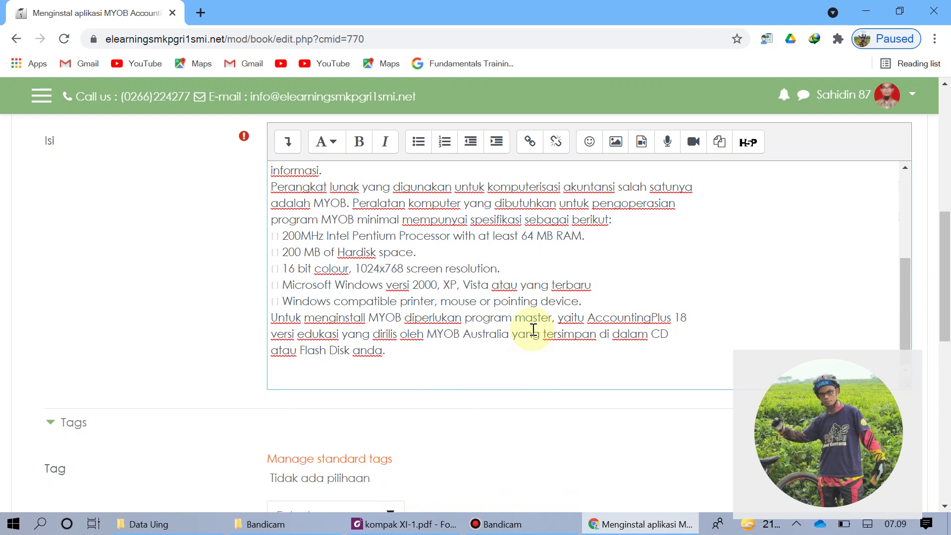
{"action": "scroll", "coordinate": [533, 329], "scroll_direction": "up", "scroll_amount": 3}
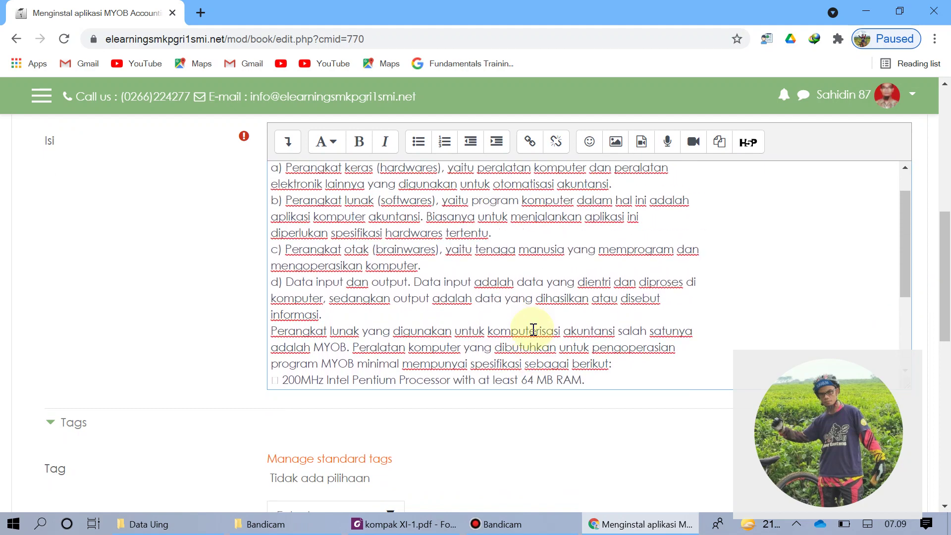
{"action": "scroll", "coordinate": [534, 329], "scroll_direction": "down", "scroll_amount": 3}
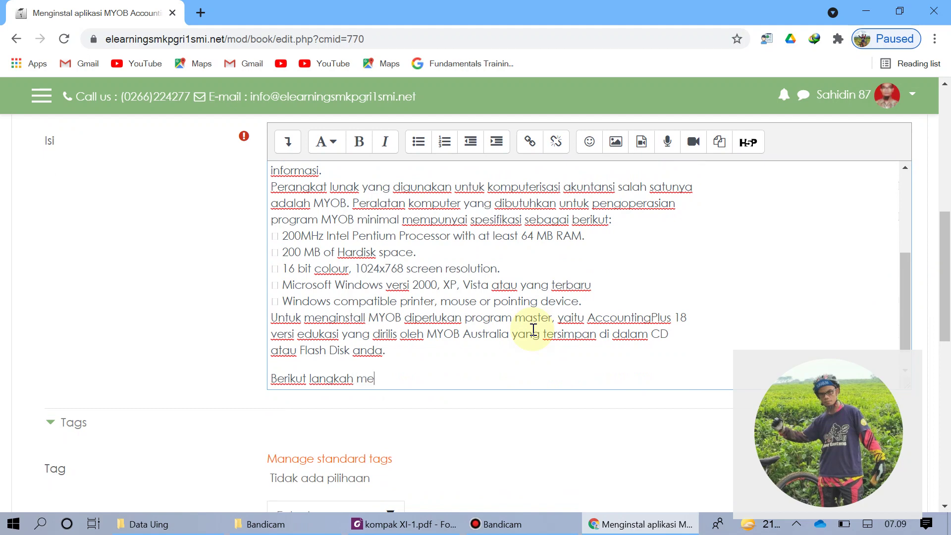
{"action": "type", "text": "ngi"}
{"action": "key", "text": "BackSpace"}
{"action": "key", "text": "BackSpace"}
{"action": "key", "text": "BackSpace"}
{"action": "key", "text": "BackSpace"}
{"action": "key", "text": "BackSpace"}
{"action": "type", "text": "kah"}
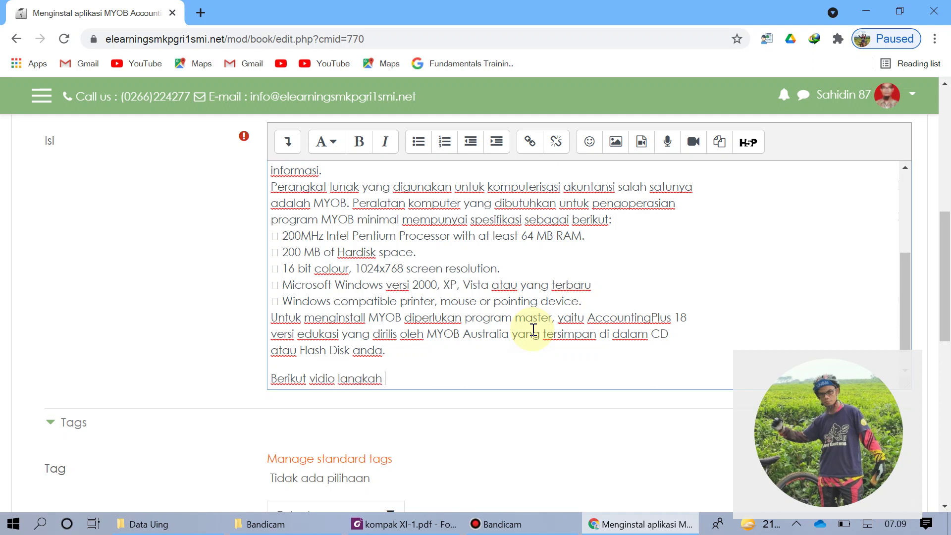
{"action": "type", "text": " langkah menginstal M"}
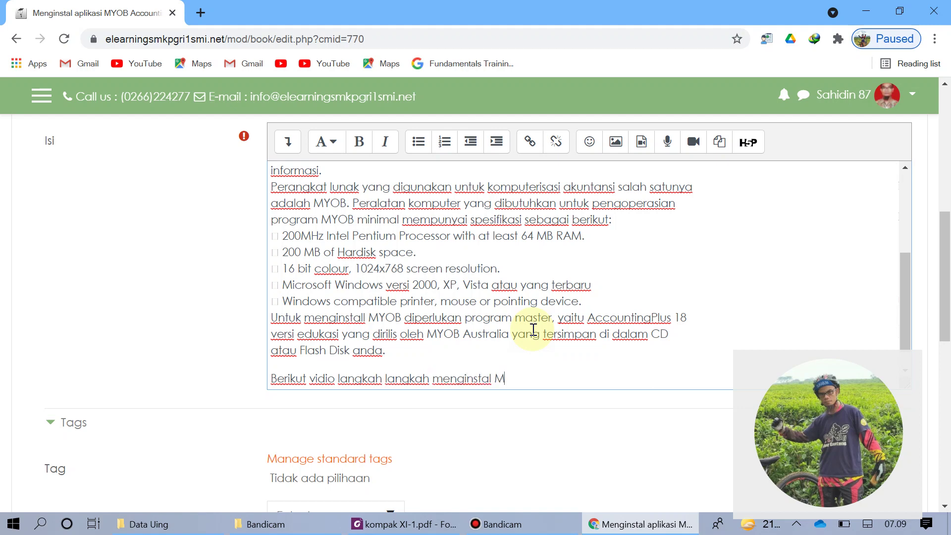
{"action": "type", "text": "YOB Accounting ;"}
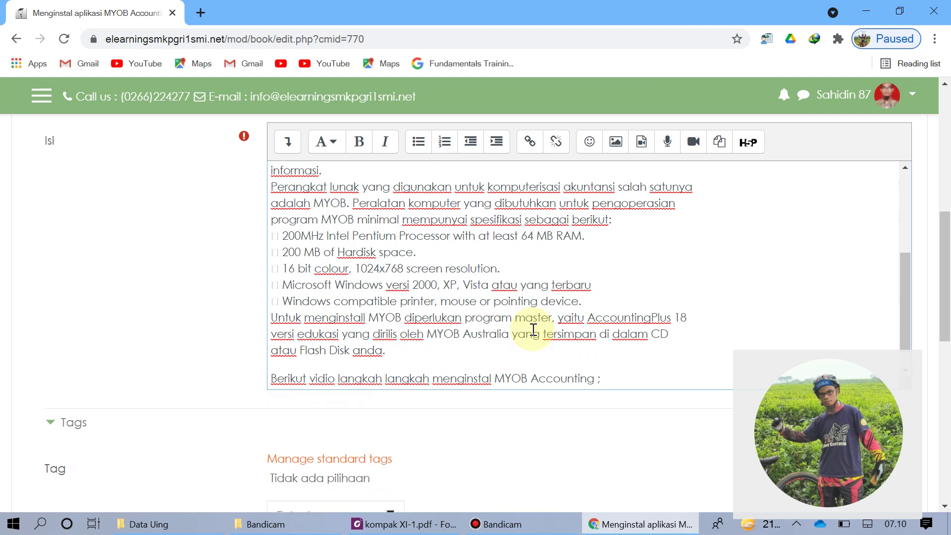
{"action": "key", "text": "Return"}
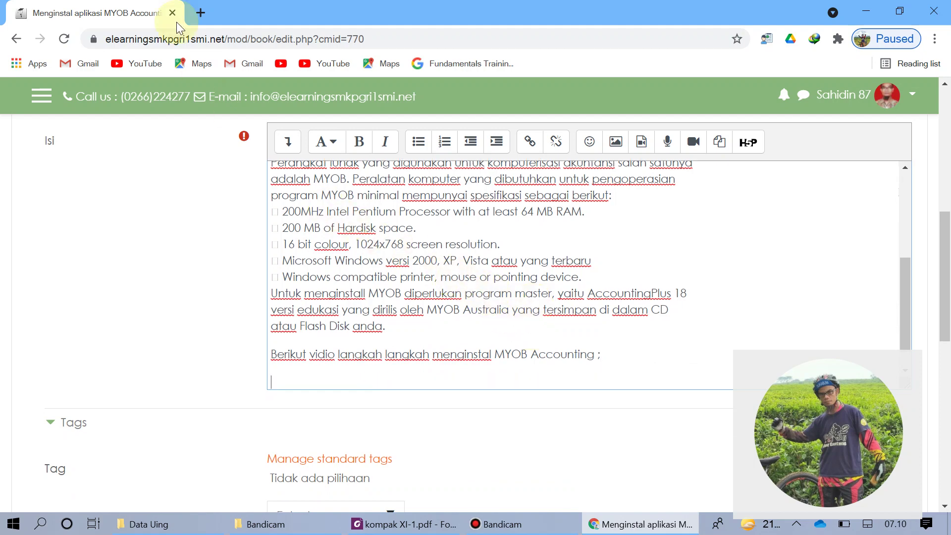
- Search Google videos for "menginstal myob" in a new browser tab and open "Cara Cepat Instal MYOB Accounting Plus v18" on YouTube
{"action": "left_click", "coordinate": [201, 13]}
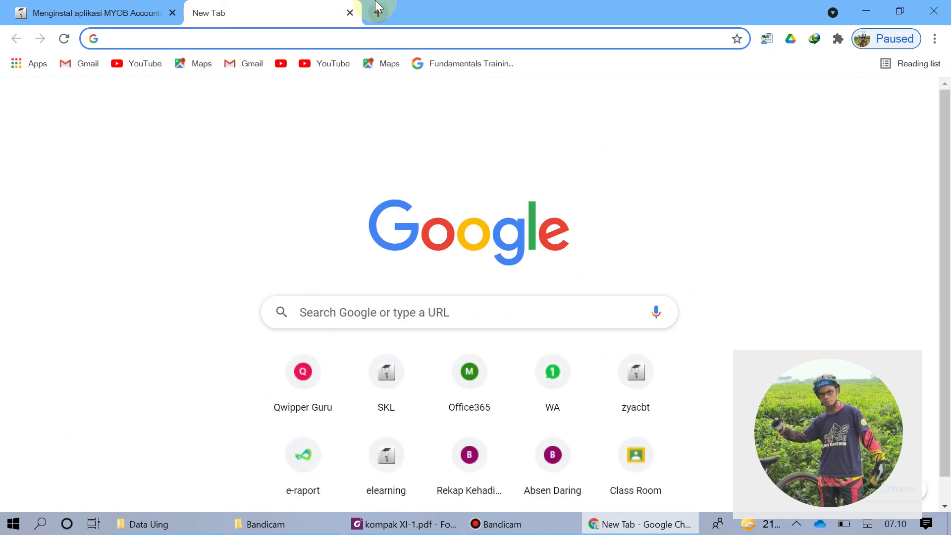
{"action": "type", "text": "mengi"}
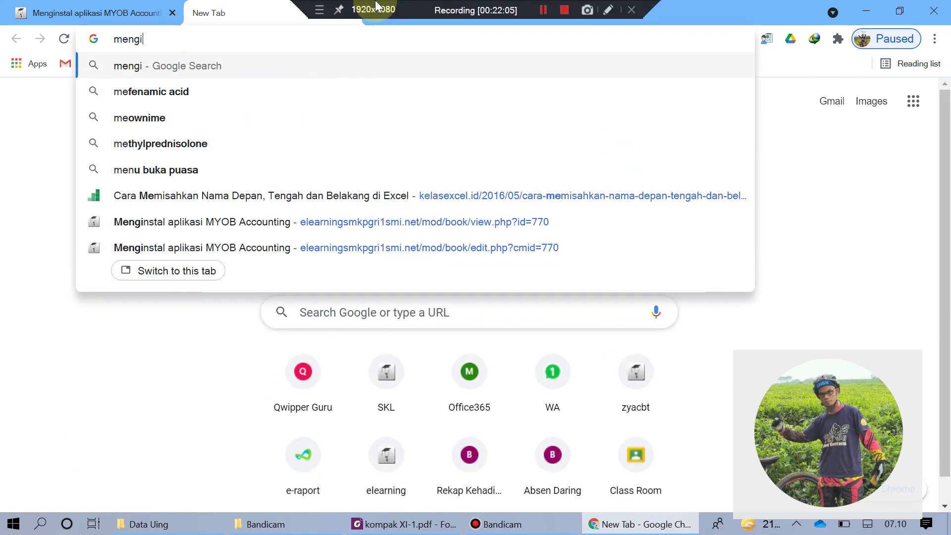
{"action": "type", "text": "nstal myob"}
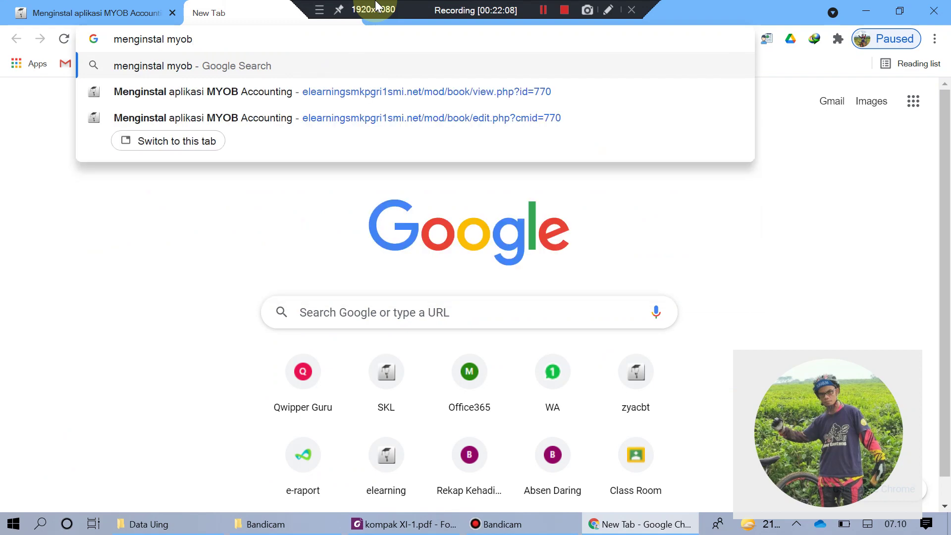
{"action": "key", "text": "Return"}
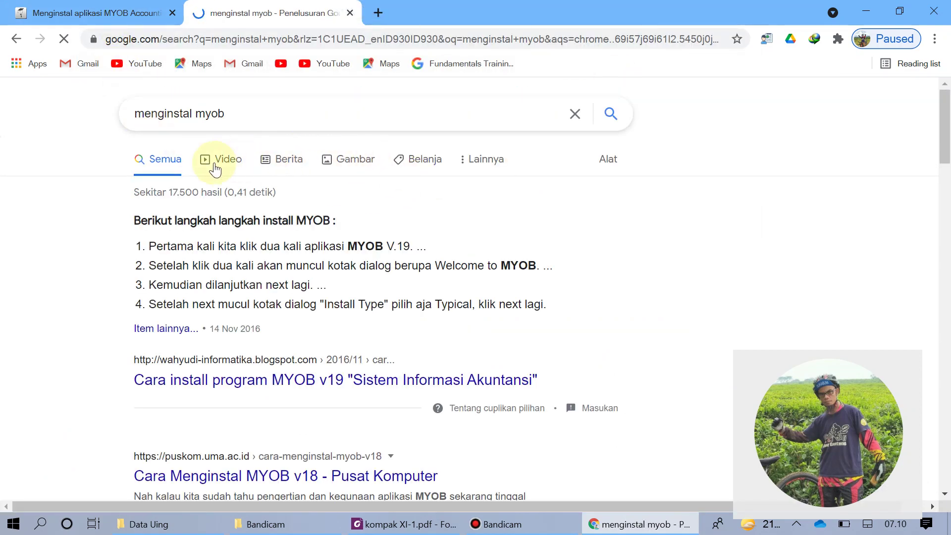
{"action": "left_click", "coordinate": [215, 168]}
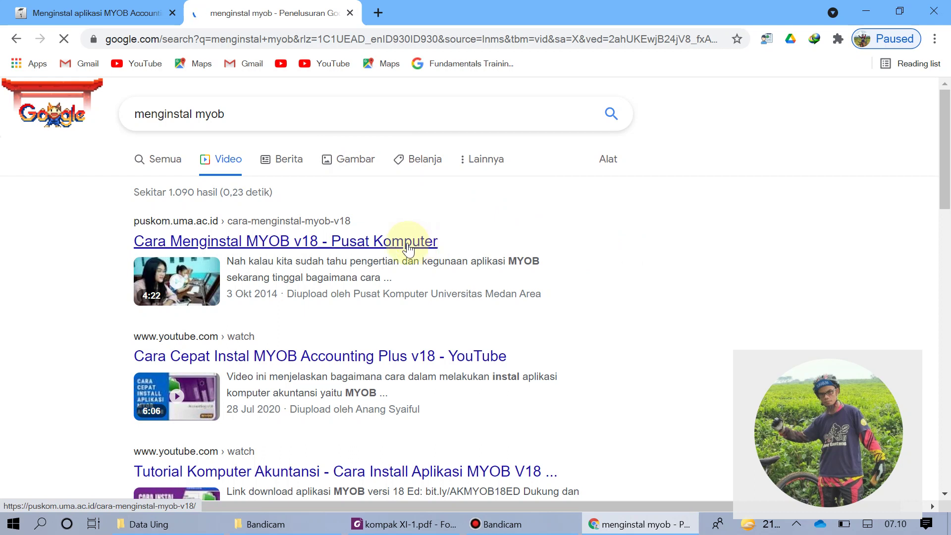
{"action": "left_click", "coordinate": [411, 365]}
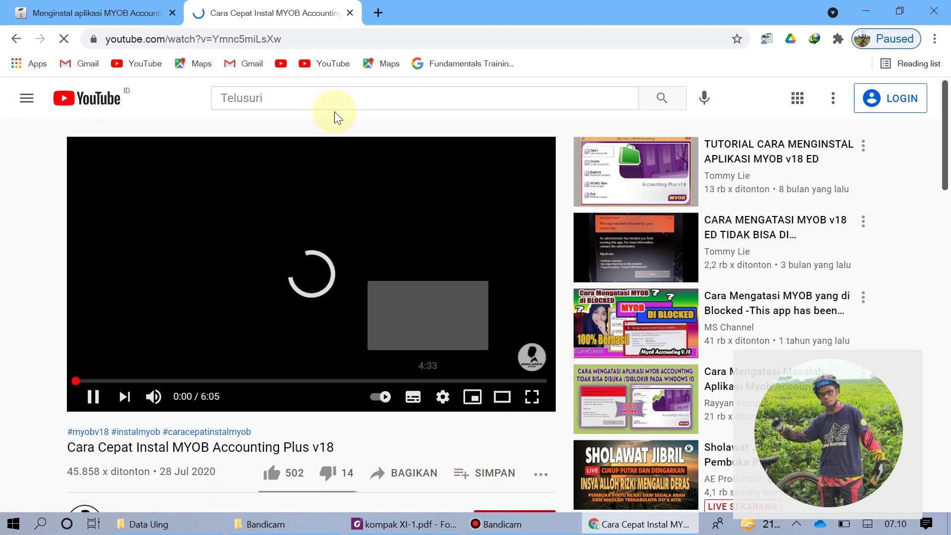
- Pause the YouTube video and copy its full web address
{"action": "left_click_drag", "start_coordinate": [308, 38], "coordinate": [96, 39]}
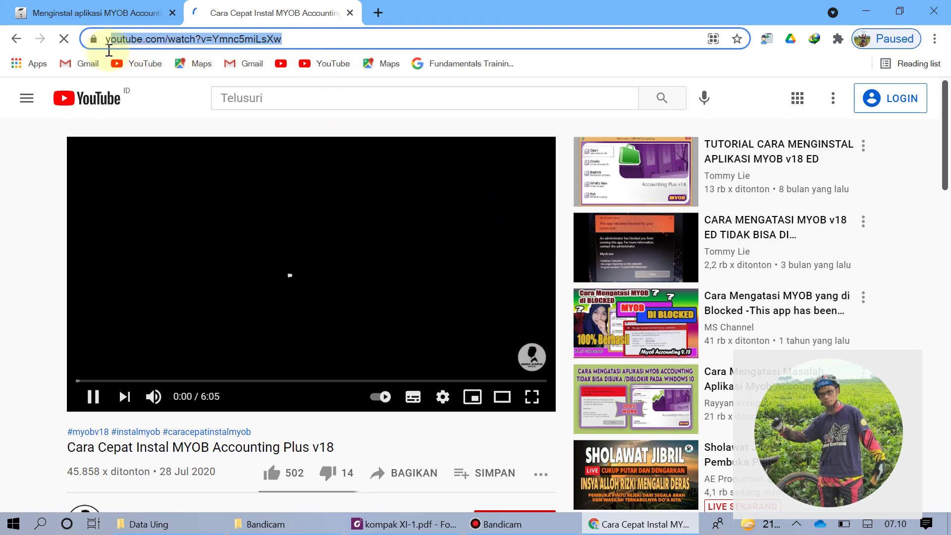
{"action": "left_click_drag", "start_coordinate": [335, 37], "coordinate": [107, 42]}
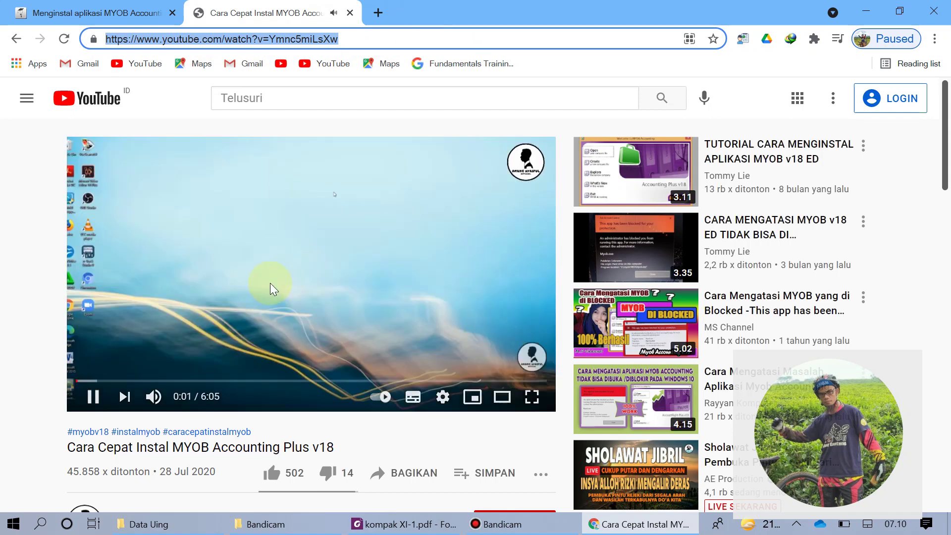
{"action": "left_click", "coordinate": [296, 283]}
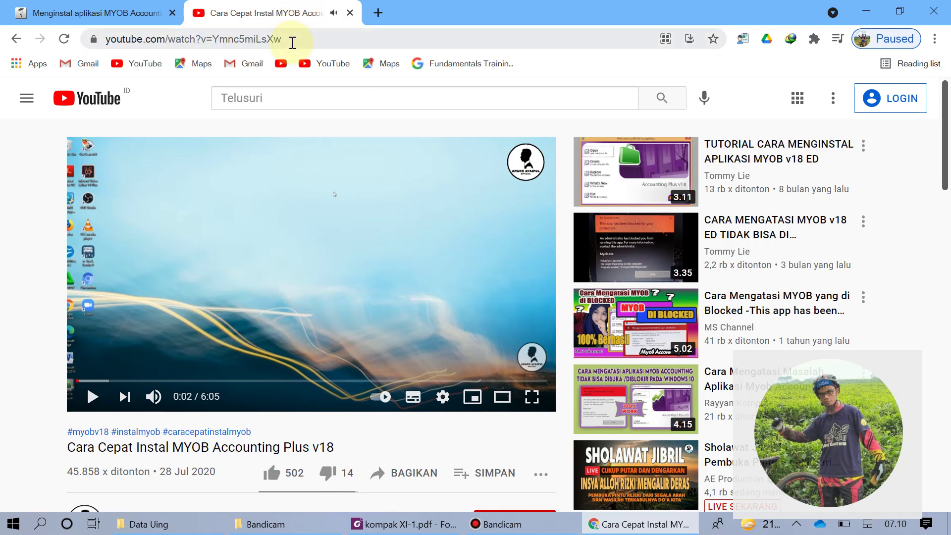
{"action": "left_click_drag", "start_coordinate": [291, 38], "coordinate": [40, 66]}
{"action": "key", "text": "ctrl+c"}
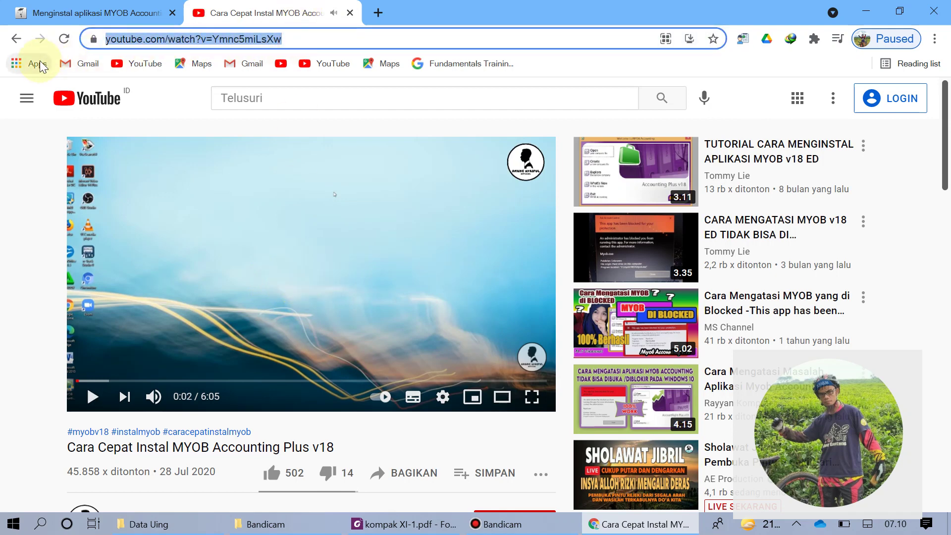
- Return to the chapter form and paste the video link below the "Berikut vidio" line in the Isi editor
{"action": "left_click", "coordinate": [102, 12]}
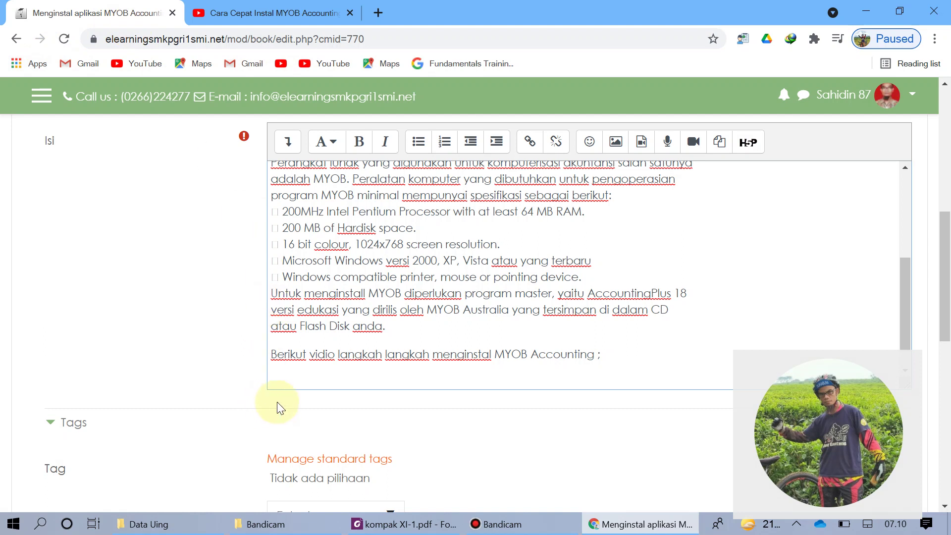
{"action": "left_click", "coordinate": [274, 379]}
{"action": "key", "text": "ctrl+v"}
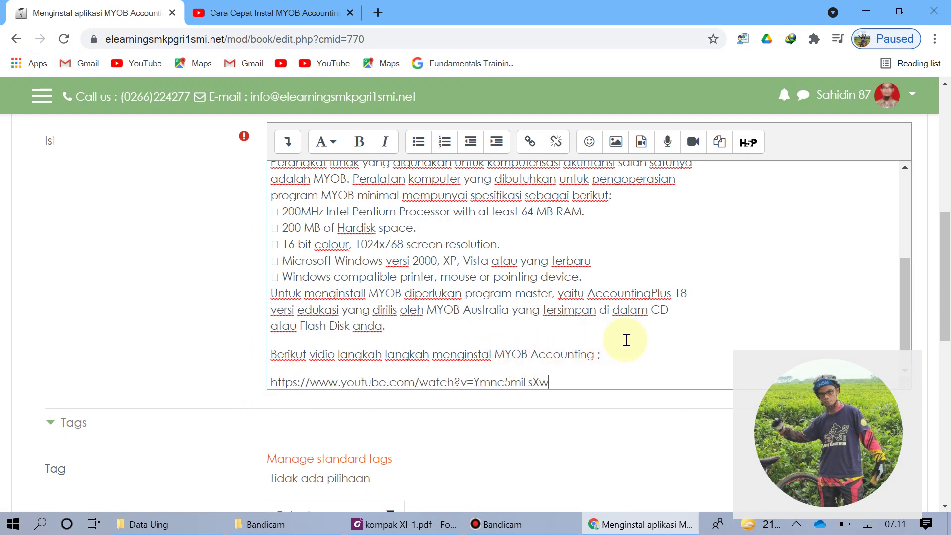
{"action": "scroll", "coordinate": [663, 341], "scroll_direction": "down", "scroll_amount": 1}
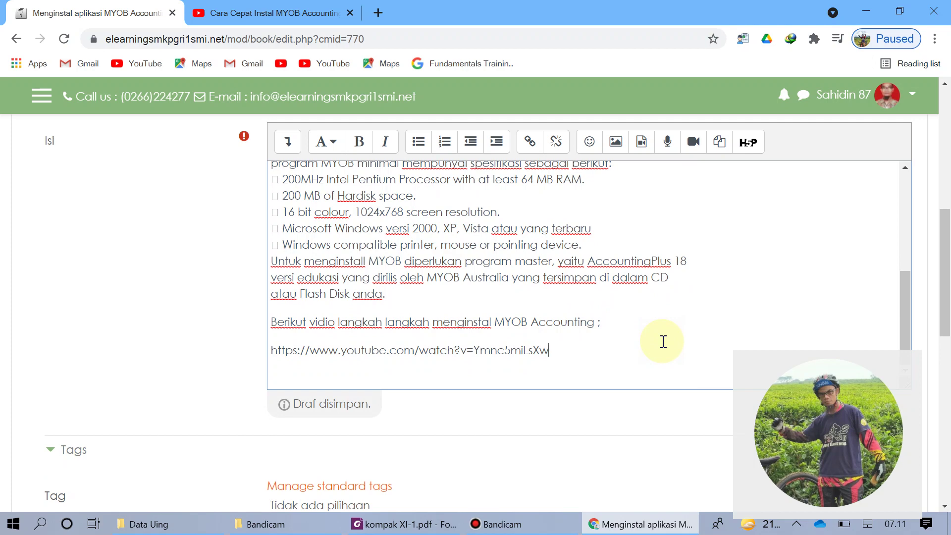
- Add the closing line "Silahkan disimak dan kedepan akan kita praktikan" below the video link and review the chapter text from its beginning
{"action": "key", "text": "Return"}
{"action": "type", "text": "Si"}
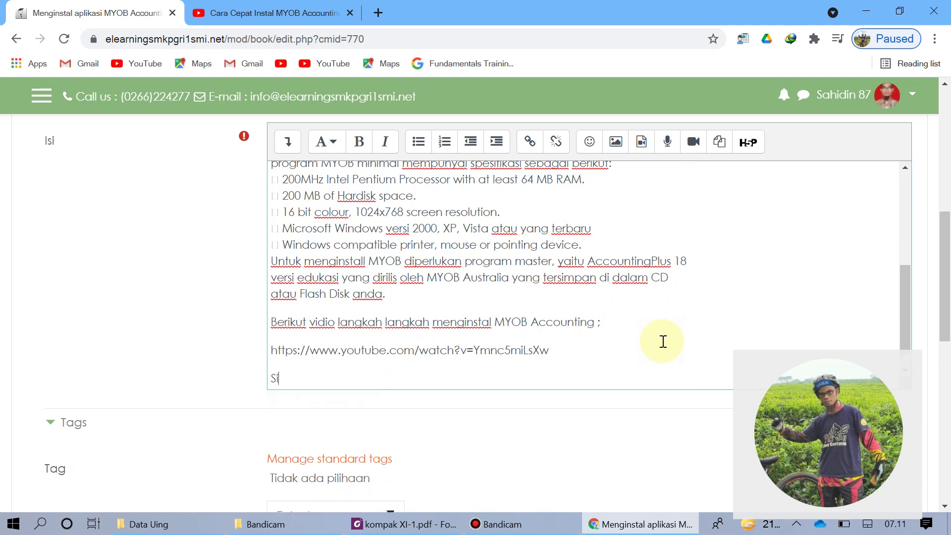
{"action": "type", "text": "lahkan disimak dan"}
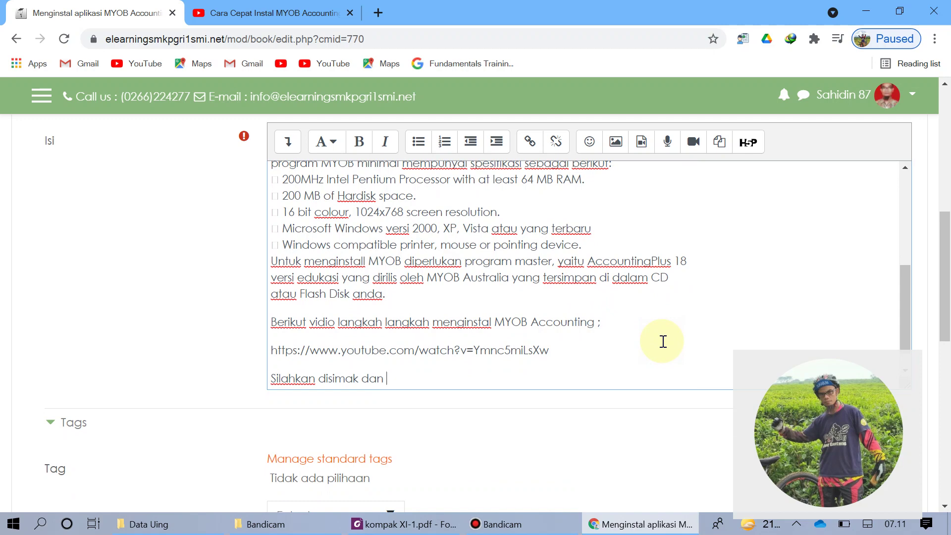
{"action": "type", "text": "kedepan akan kita "}
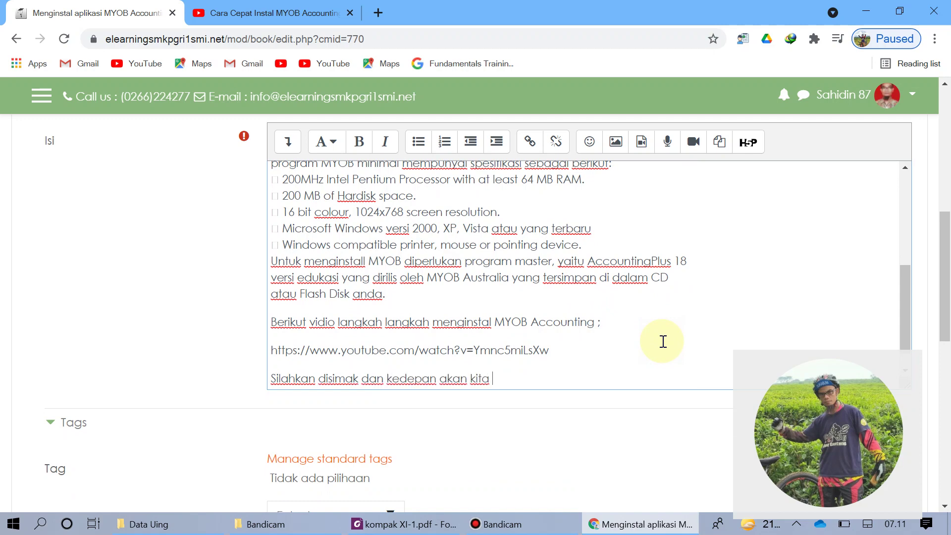
{"action": "type", "text": "praktikan 1"}
{"action": "scroll", "coordinate": [659, 336], "scroll_direction": "up", "scroll_amount": 5}
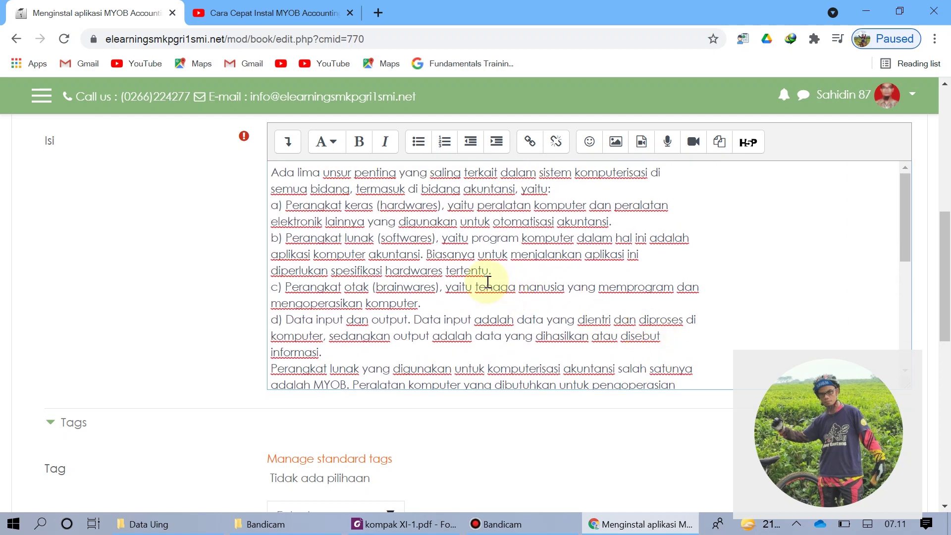
- Review the chapter text in the Isi editor down to its closing line and save the chapter
{"action": "scroll", "coordinate": [488, 281], "scroll_direction": "down", "scroll_amount": 2}
{"action": "scroll", "coordinate": [487, 280], "scroll_direction": "up", "scroll_amount": 2}
{"action": "scroll", "coordinate": [488, 281], "scroll_direction": "down", "scroll_amount": 1}
{"action": "scroll", "coordinate": [488, 281], "scroll_direction": "down", "scroll_amount": 5}
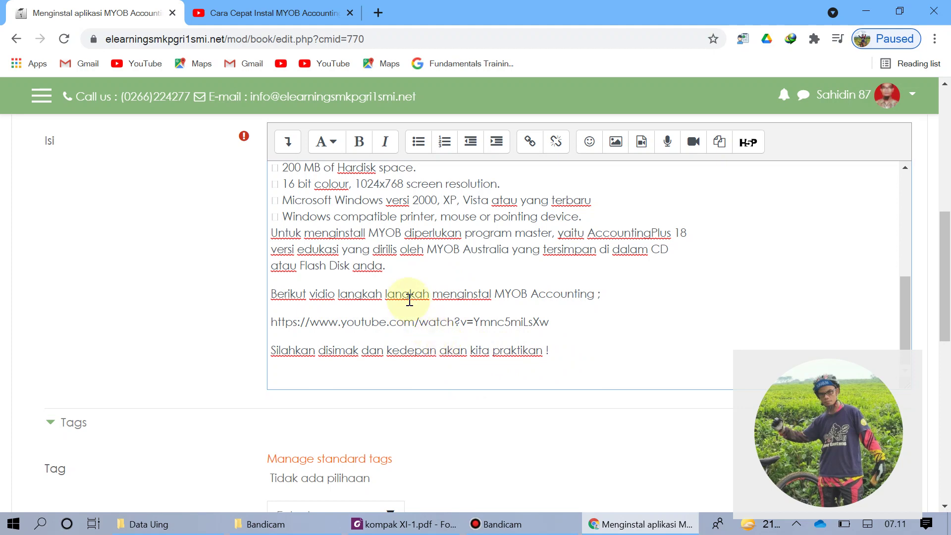
{"action": "scroll", "coordinate": [396, 296], "scroll_direction": "up", "scroll_amount": 6}
{"action": "scroll", "coordinate": [393, 291], "scroll_direction": "down", "scroll_amount": 10}
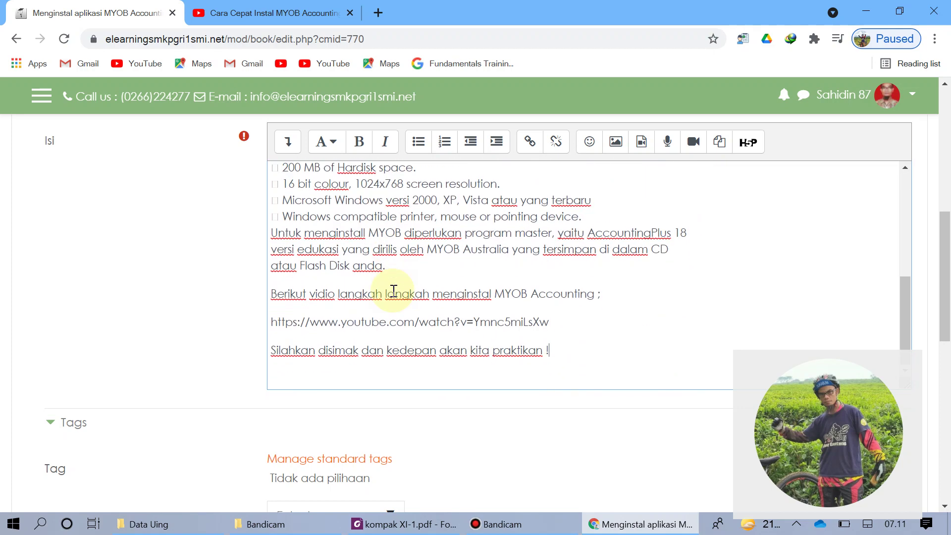
{"action": "scroll", "coordinate": [735, 301], "scroll_direction": "down", "scroll_amount": 3}
{"action": "scroll", "coordinate": [501, 350], "scroll_direction": "down", "scroll_amount": 2}
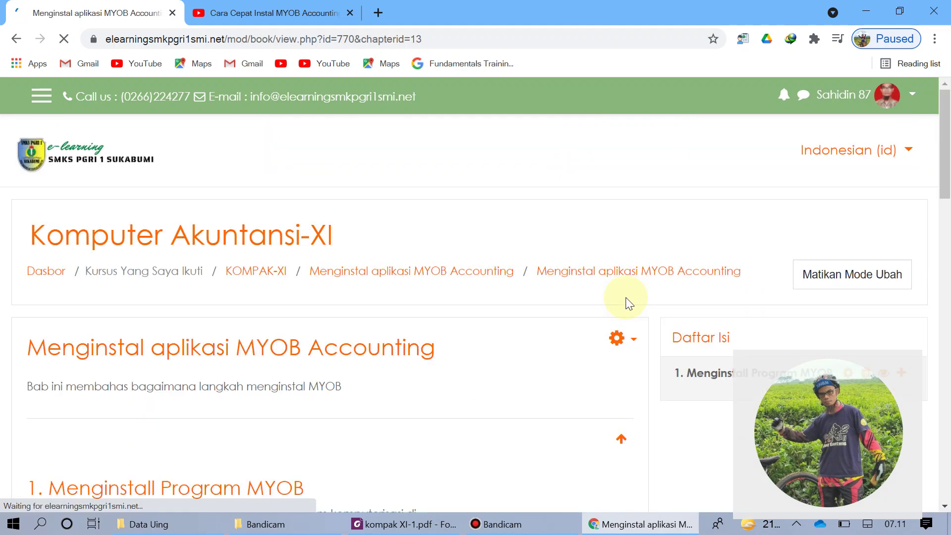
- Examine the saved chapter "Menginstall Program MYOB", from its text and specification list to the embedded video and closing line
{"action": "scroll", "coordinate": [531, 316], "scroll_direction": "down", "scroll_amount": 13}
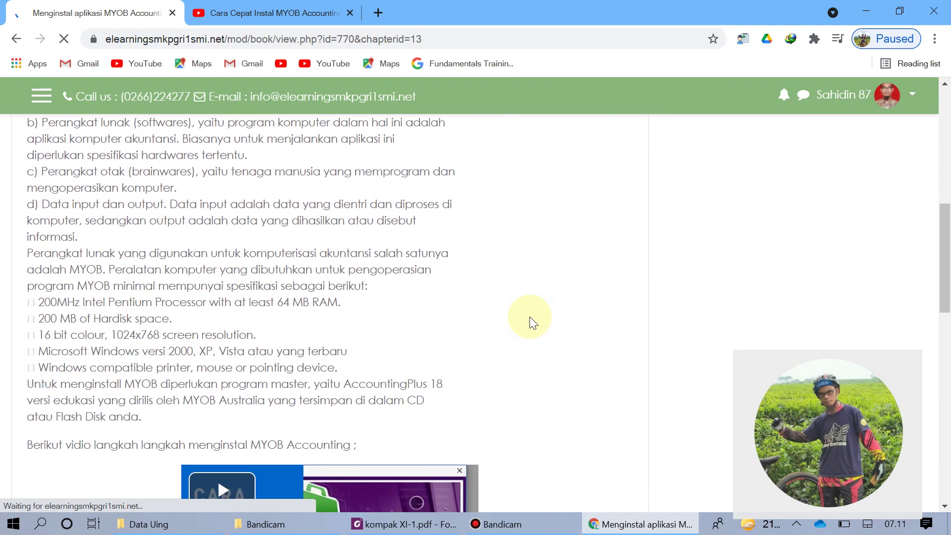
{"action": "scroll", "coordinate": [530, 316], "scroll_direction": "up", "scroll_amount": 6}
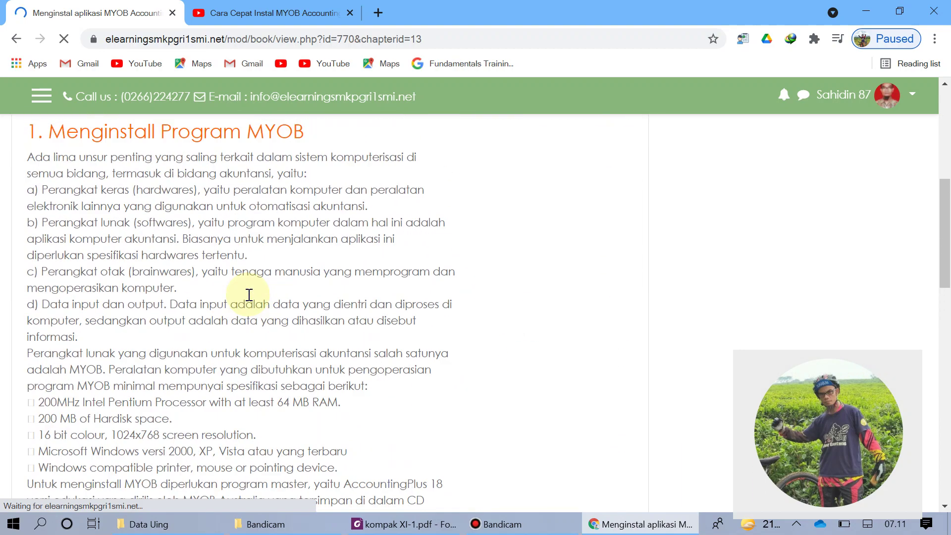
{"action": "scroll", "coordinate": [203, 274], "scroll_direction": "down", "scroll_amount": 5}
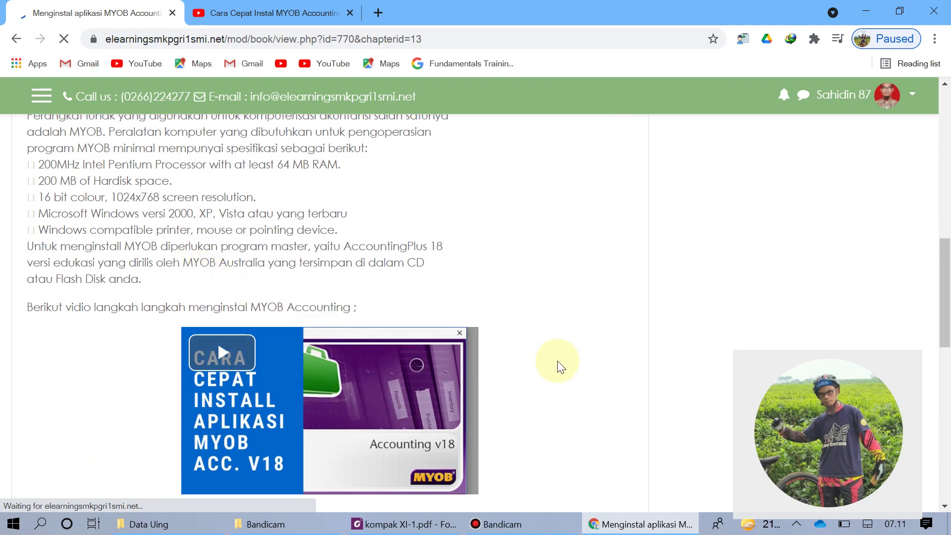
{"action": "scroll", "coordinate": [538, 359], "scroll_direction": "down", "scroll_amount": 3}
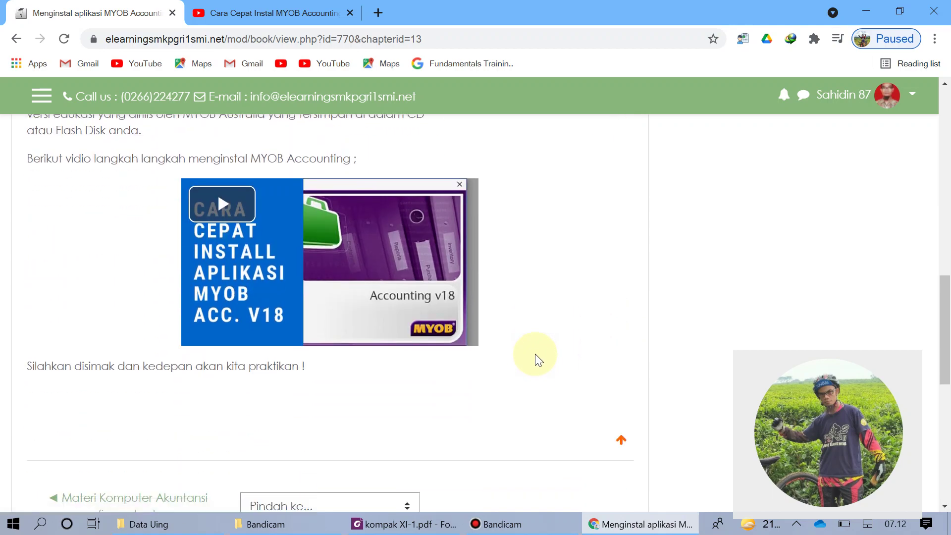
{"action": "scroll", "coordinate": [535, 354], "scroll_direction": "up", "scroll_amount": 10}
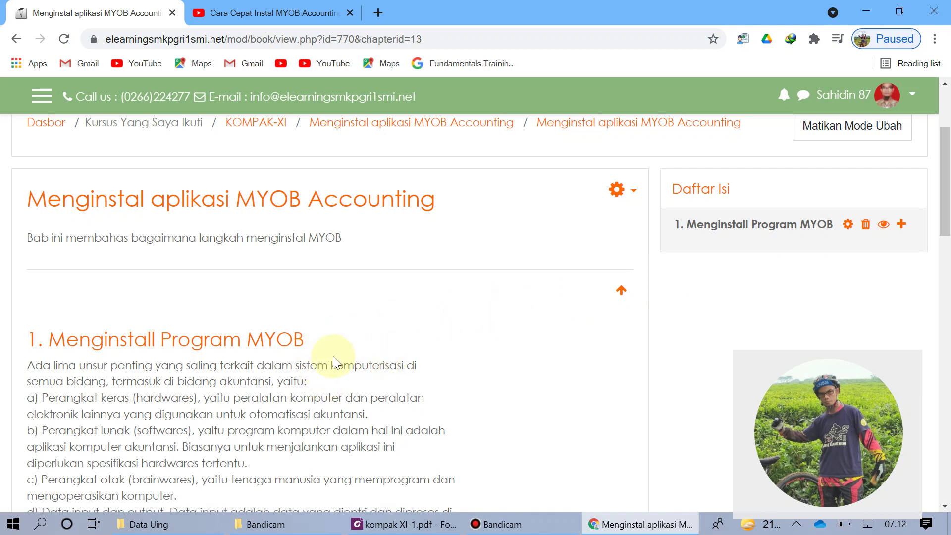
{"action": "scroll", "coordinate": [295, 368], "scroll_direction": "down", "scroll_amount": 5}
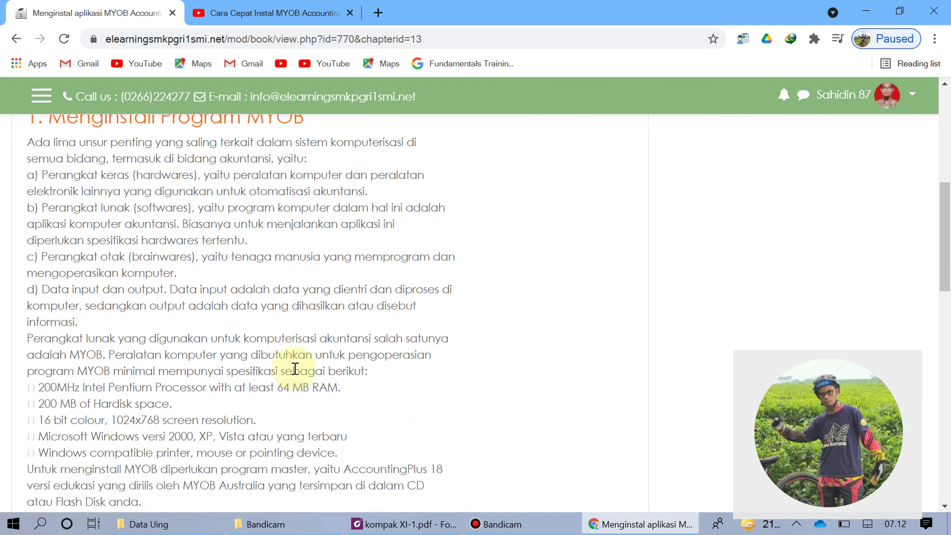
{"action": "scroll", "coordinate": [295, 368], "scroll_direction": "up", "scroll_amount": 5}
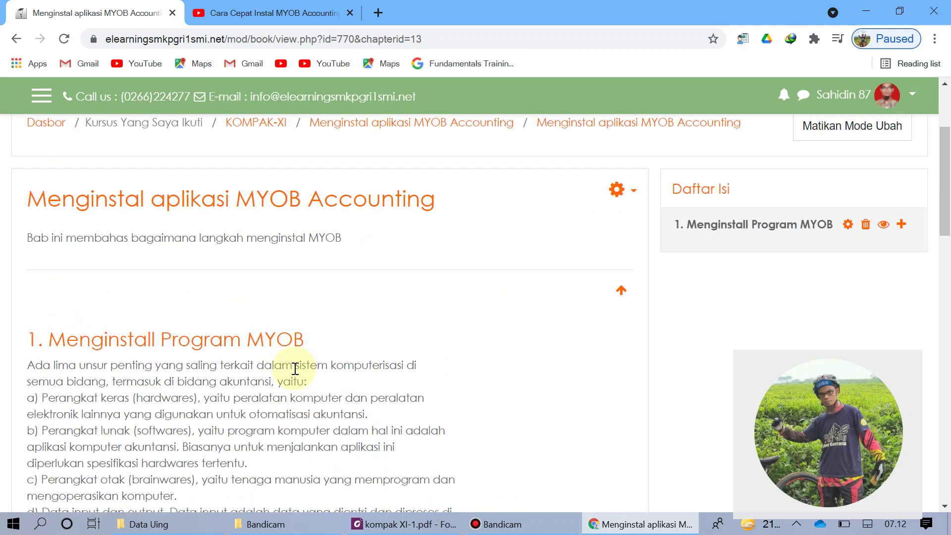
{"action": "scroll", "coordinate": [295, 369], "scroll_direction": "up", "scroll_amount": 2}
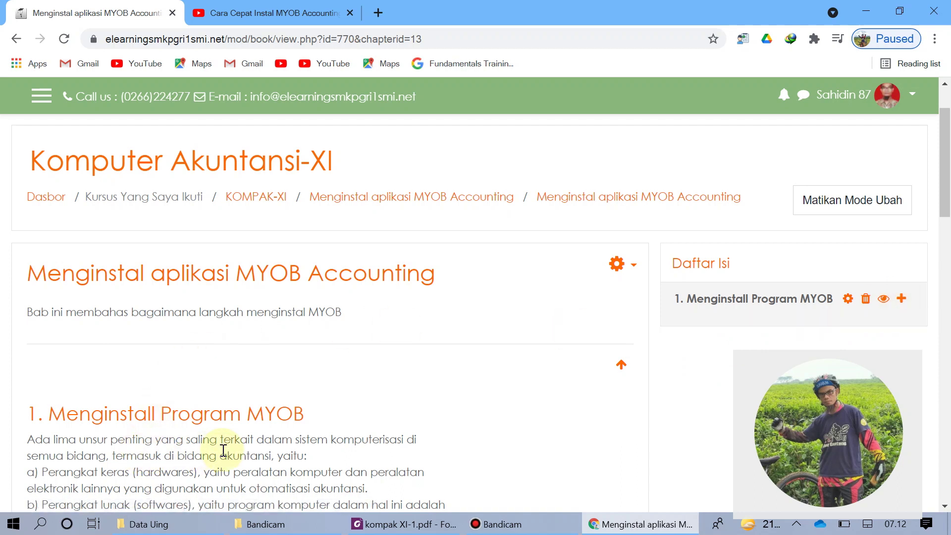
{"action": "scroll", "coordinate": [360, 416], "scroll_direction": "down", "scroll_amount": 7}
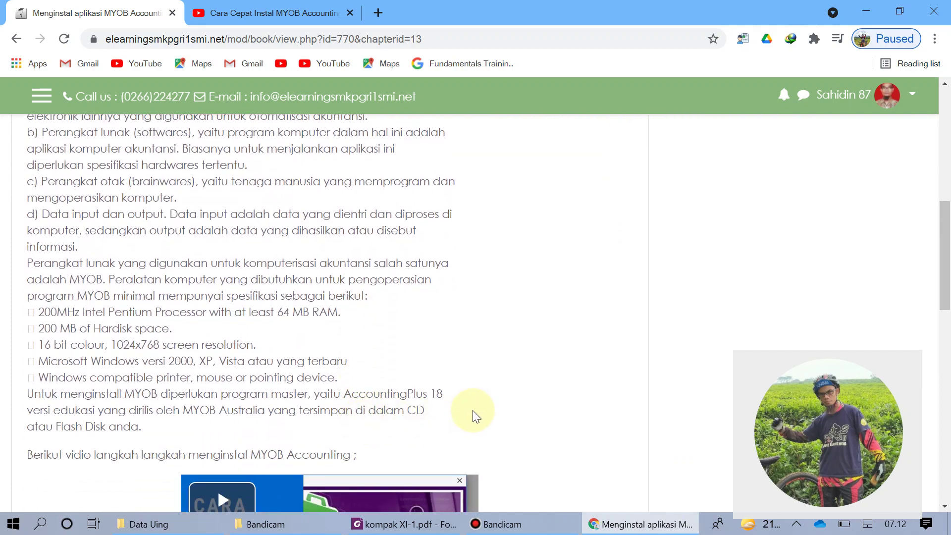
{"action": "scroll", "coordinate": [472, 410], "scroll_direction": "down", "scroll_amount": 7}
{"action": "scroll", "coordinate": [472, 410], "scroll_direction": "up", "scroll_amount": 6}
{"action": "scroll", "coordinate": [473, 410], "scroll_direction": "up", "scroll_amount": 9}
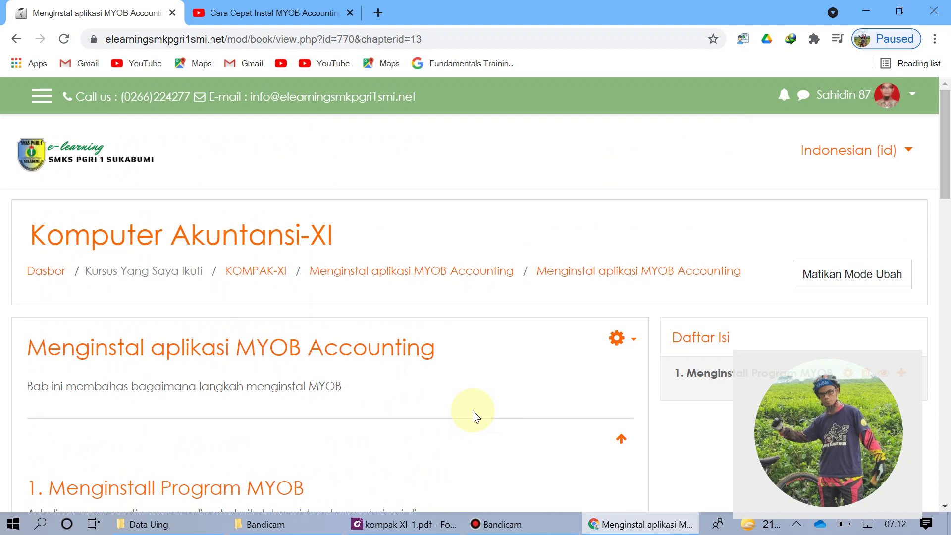
- Return to the KOMPAK-XI course page and look over the book in the "Menginstal aplikasi MYOB Accounting" topic
{"action": "left_click", "coordinate": [252, 279]}
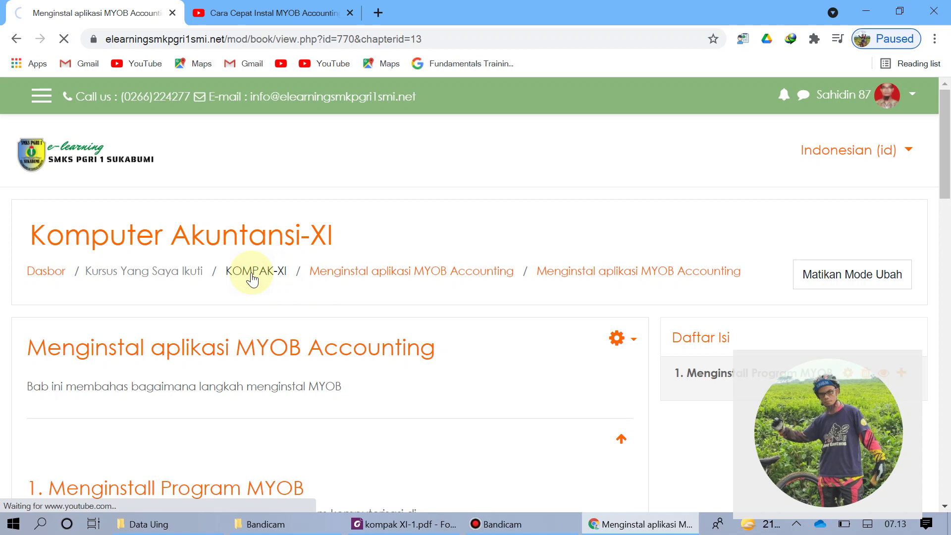
{"action": "scroll", "coordinate": [457, 377], "scroll_direction": "down", "scroll_amount": 3}
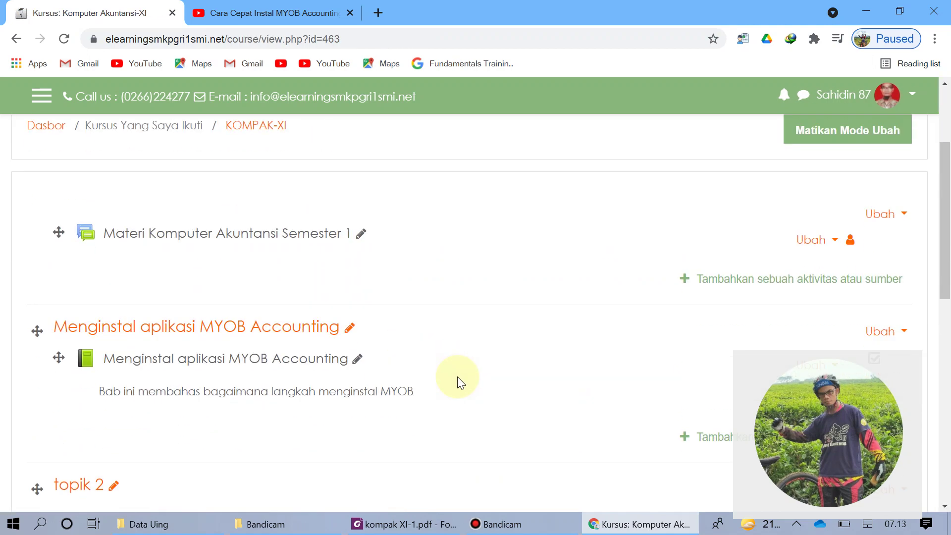
{"action": "scroll", "coordinate": [457, 377], "scroll_direction": "down", "scroll_amount": 3}
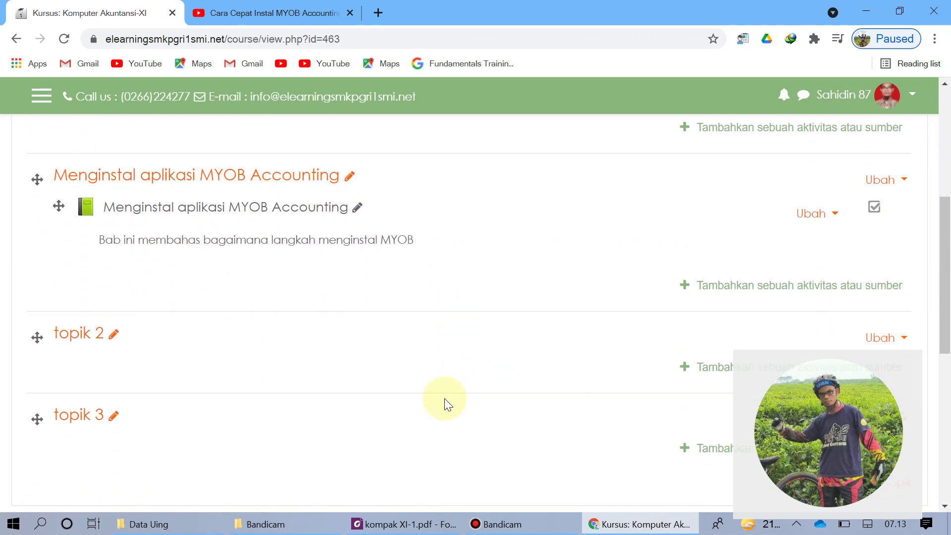
{"action": "scroll", "coordinate": [444, 398], "scroll_direction": "up", "scroll_amount": 3}
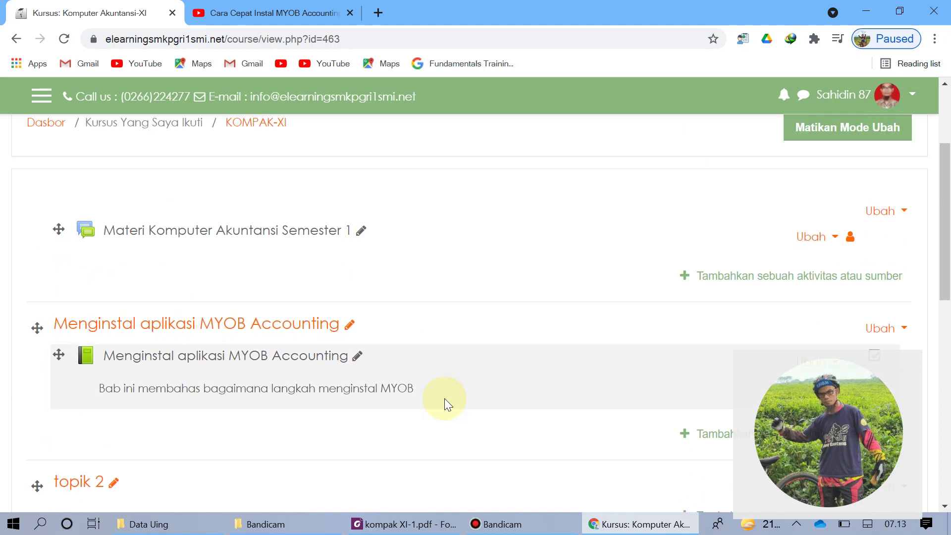
{"action": "scroll", "coordinate": [444, 398], "scroll_direction": "down", "scroll_amount": 2}
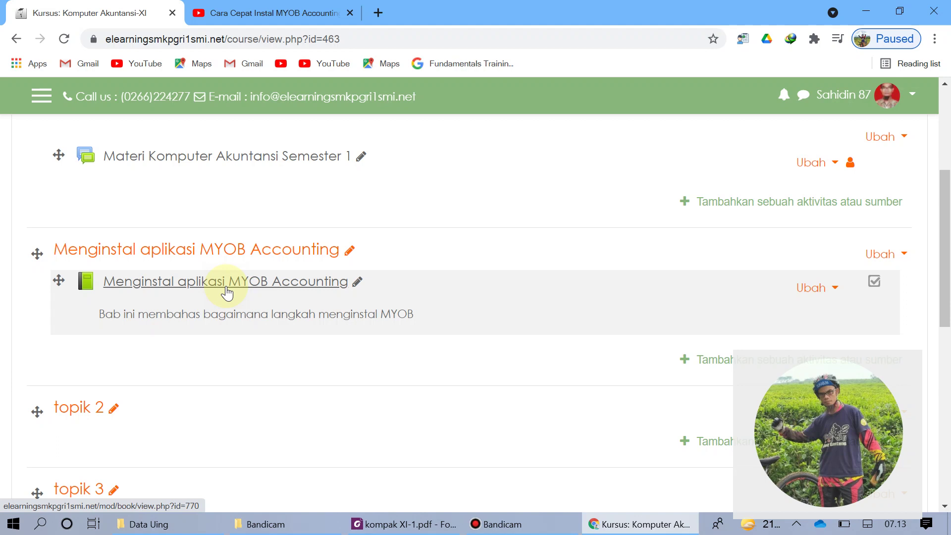
- Start adding a new Kuis activity to the "Menginstal aplikasi MYOB Accounting" topic
{"action": "left_click", "coordinate": [795, 367]}
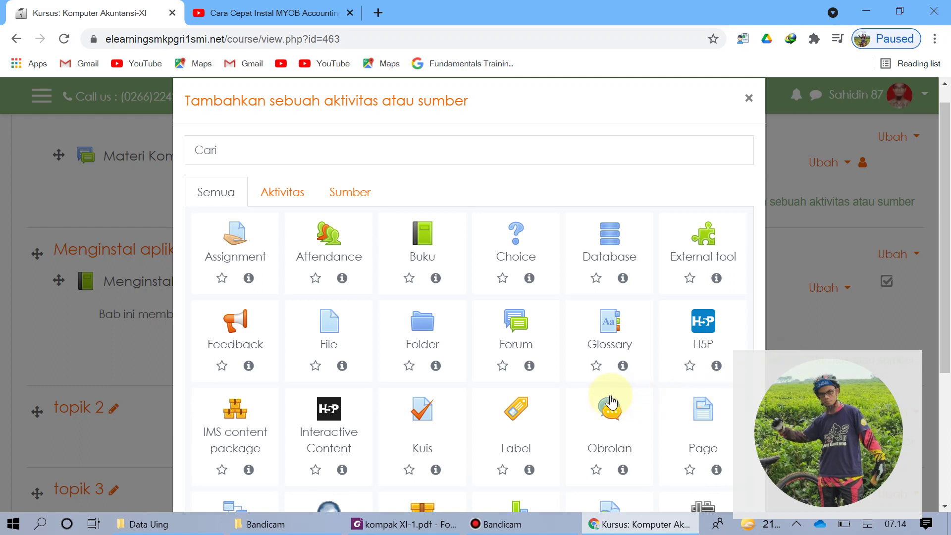
{"action": "scroll", "coordinate": [590, 391], "scroll_direction": "down", "scroll_amount": 1}
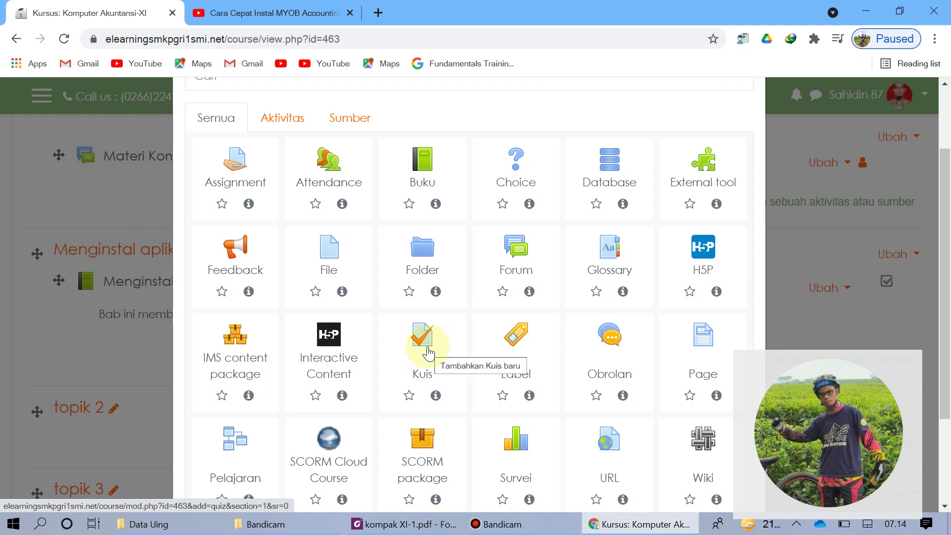
{"action": "left_click", "coordinate": [423, 341]}
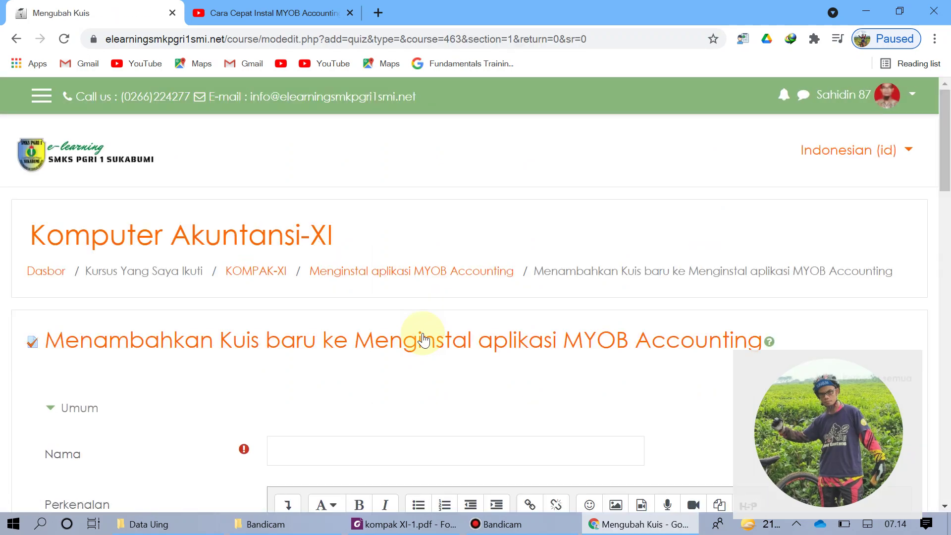
- Name the quiz "Soal latihan materi menginstal komputer"
{"action": "scroll", "coordinate": [421, 351], "scroll_direction": "down", "scroll_amount": 1}
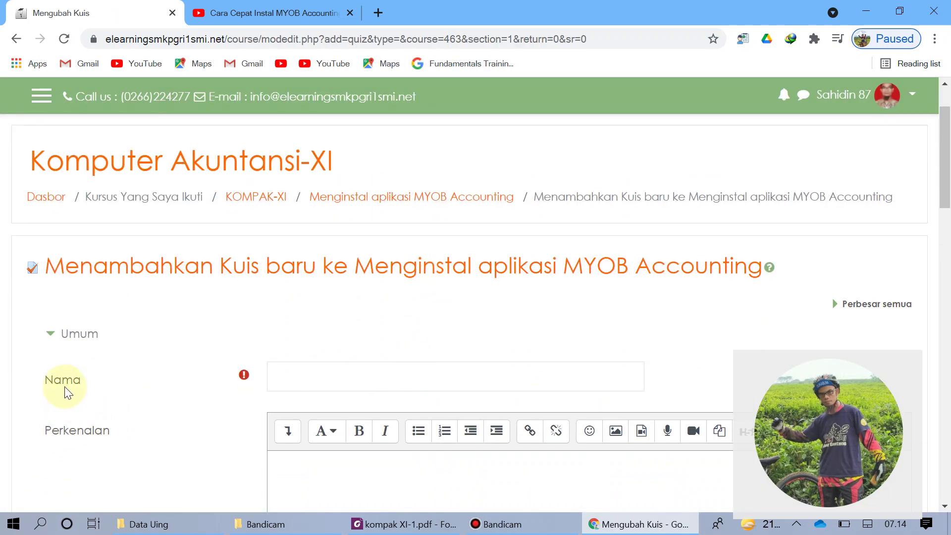
{"action": "left_click", "coordinate": [340, 372]}
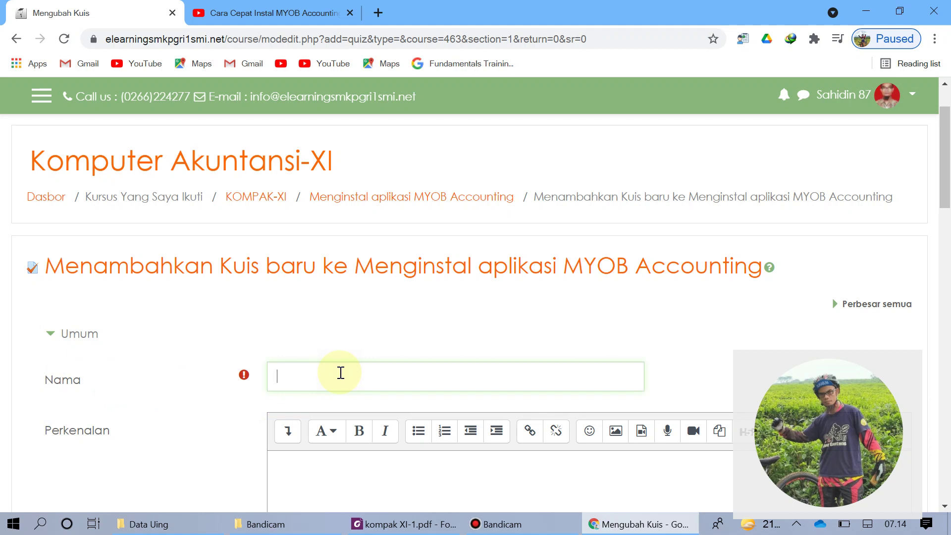
{"action": "type", "text": "Latiha"}
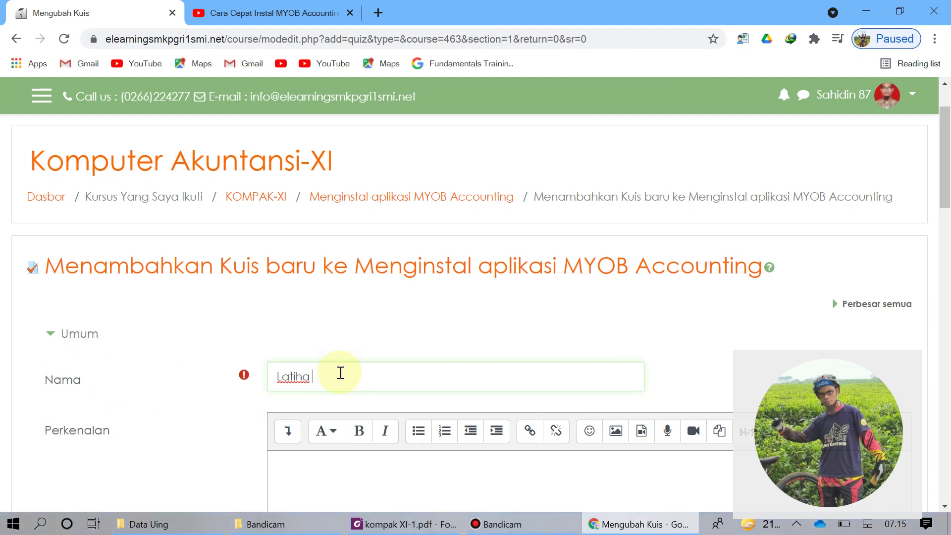
{"action": "key", "text": "BackSpace"}
{"action": "key", "text": "BackSpace"}
{"action": "key", "text": "BackSpace"}
{"action": "key", "text": "BackSpace"}
{"action": "key", "text": "BackSpace"}
{"action": "key", "text": "BackSpace"}
{"action": "type", "text": "Soal latihan ma"}
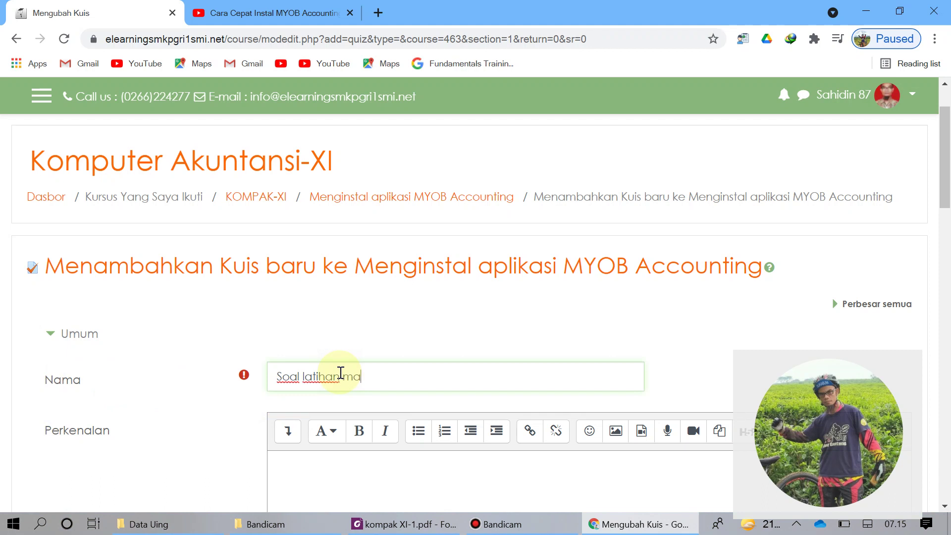
{"action": "type", "text": "teri menginstal komputer"}
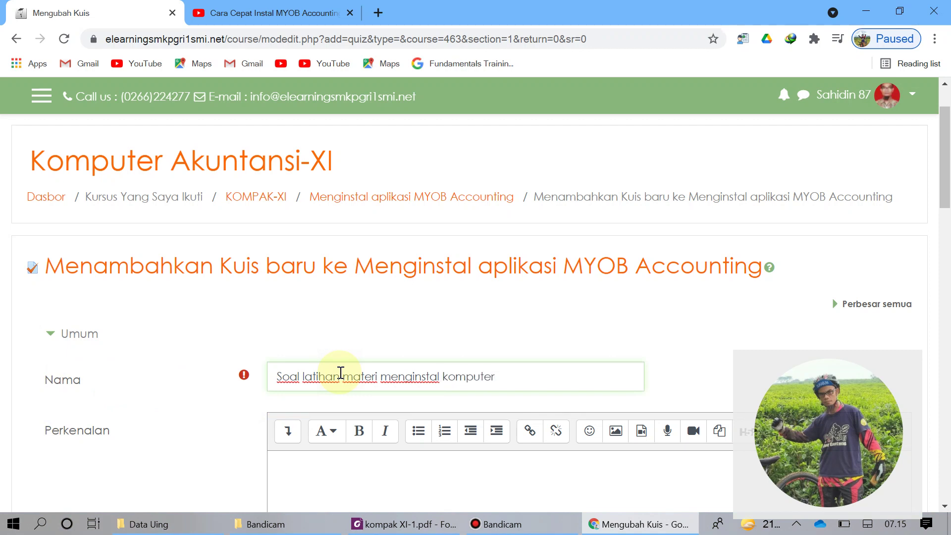
- Write the quiz introduction "Kerjakan soal diatas setelah mempelajari materi yang disampaikan di atas." in Perkenalan
{"action": "scroll", "coordinate": [447, 401], "scroll_direction": "down", "scroll_amount": 1}
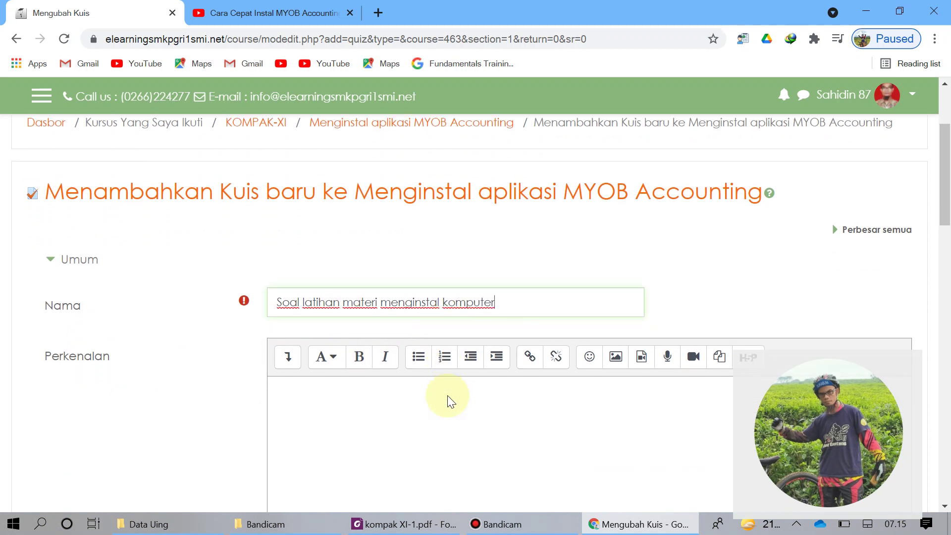
{"action": "scroll", "coordinate": [448, 395], "scroll_direction": "down", "scroll_amount": 1}
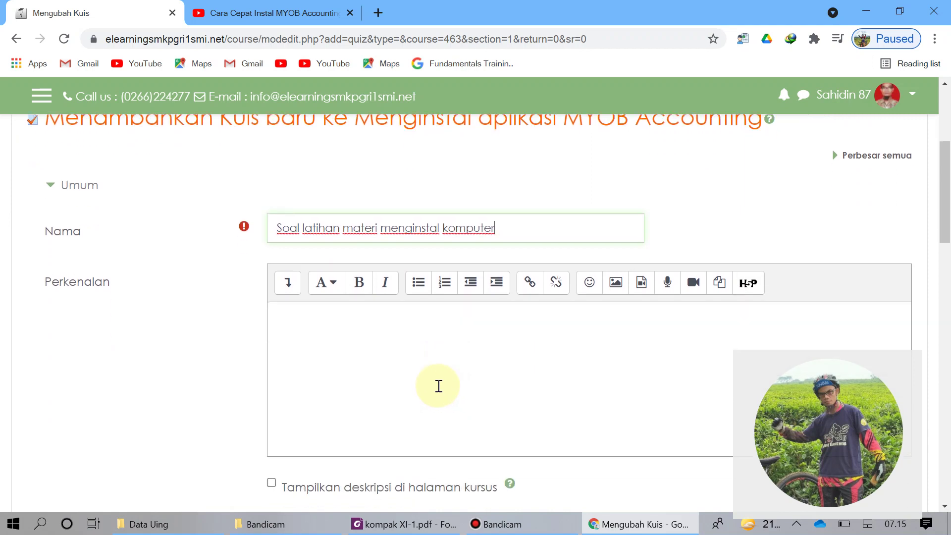
{"action": "left_click", "coordinate": [292, 315]}
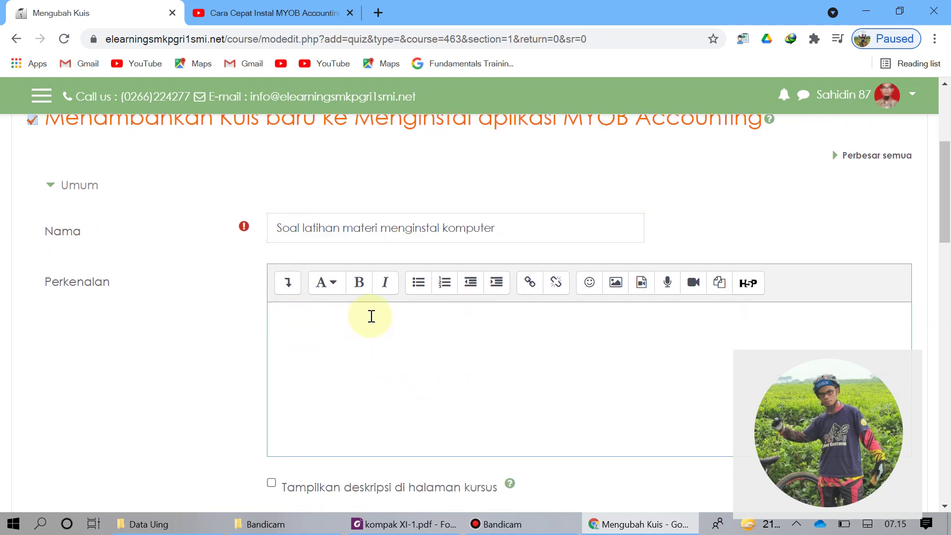
{"action": "type", "text": "Kerjakan sola d"}
{"action": "key", "text": "BackSpace"}
{"action": "key", "text": "BackSpace"}
{"action": "key", "text": "BackSpace"}
{"action": "key", "text": "BackSpace"}
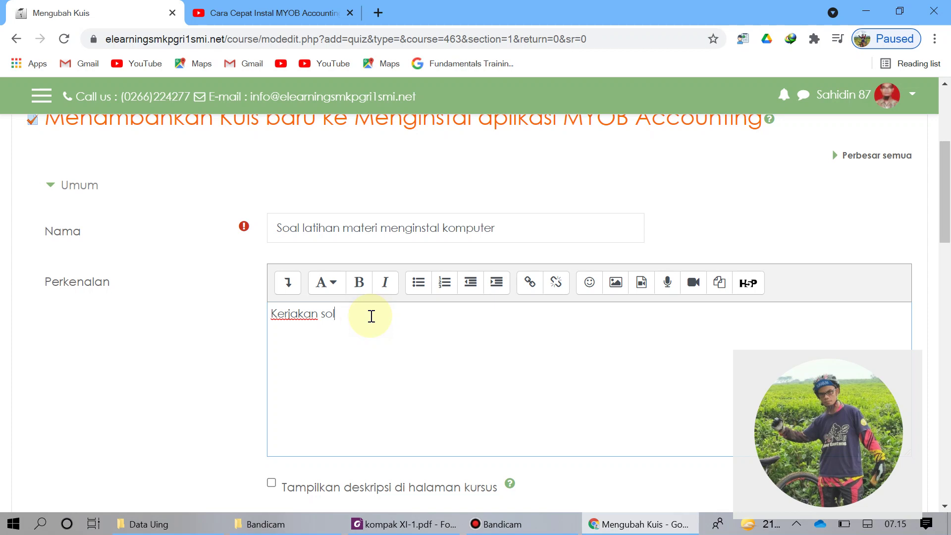
{"action": "type", "text": "al diatas setelah mempelajari ma"}
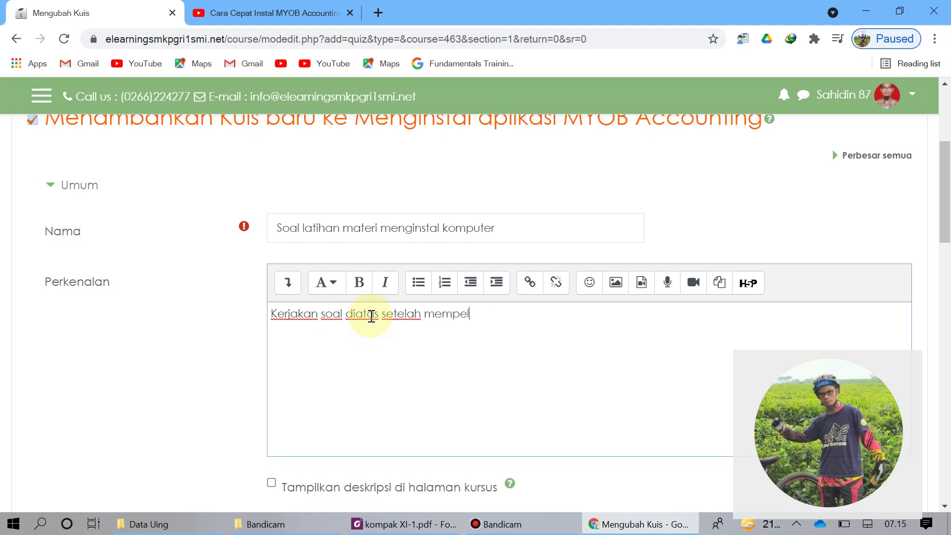
{"action": "type", "text": "teri"}
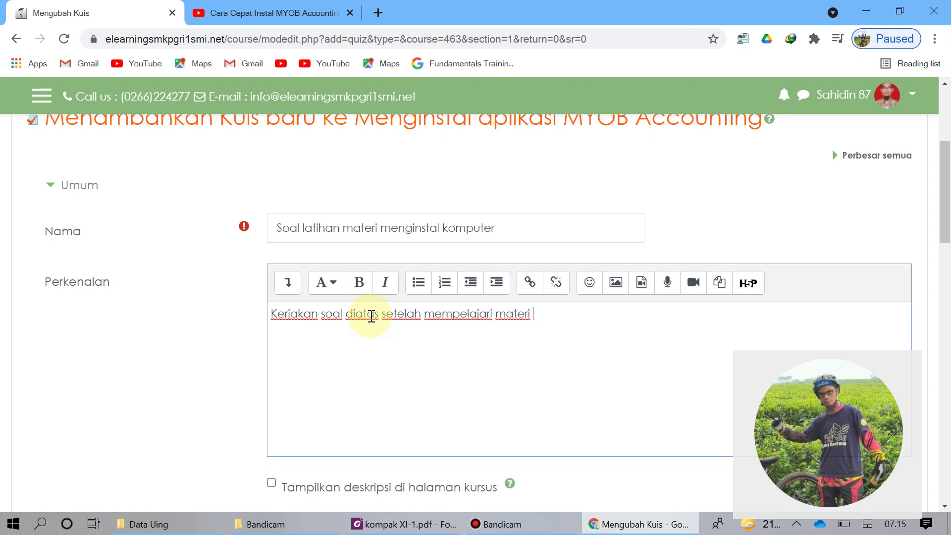
{"action": "type", "text": " yang disampaikan"}
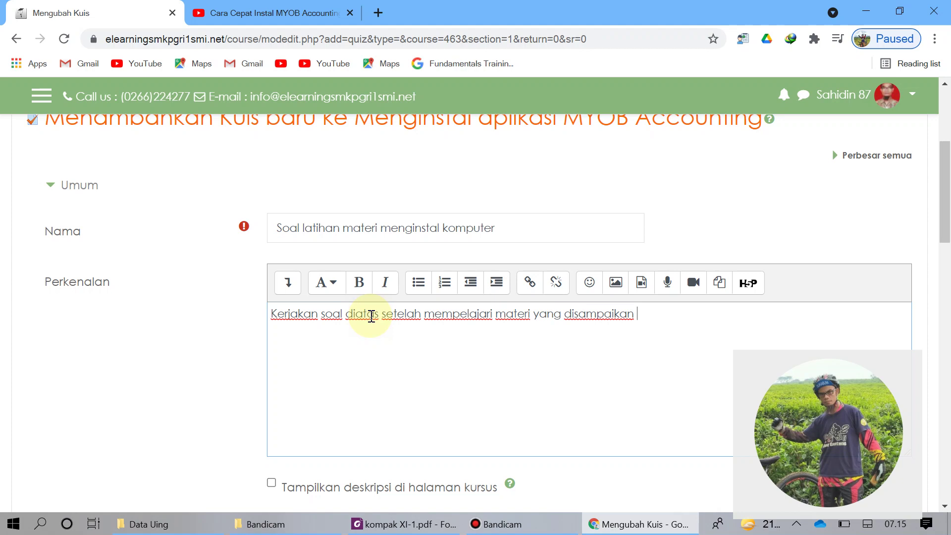
{"action": "type", "text": " di atas."}
- Delete the word "diatas" after "Kerjakan soal" in the quiz introduction
{"action": "left_click", "coordinate": [384, 313]}
{"action": "key", "text": "BackSpace"}
{"action": "key", "text": "BackSpace"}
{"action": "key", "text": "BackSpace"}
{"action": "key", "text": "BackSpace"}
{"action": "key", "text": "BackSpace"}
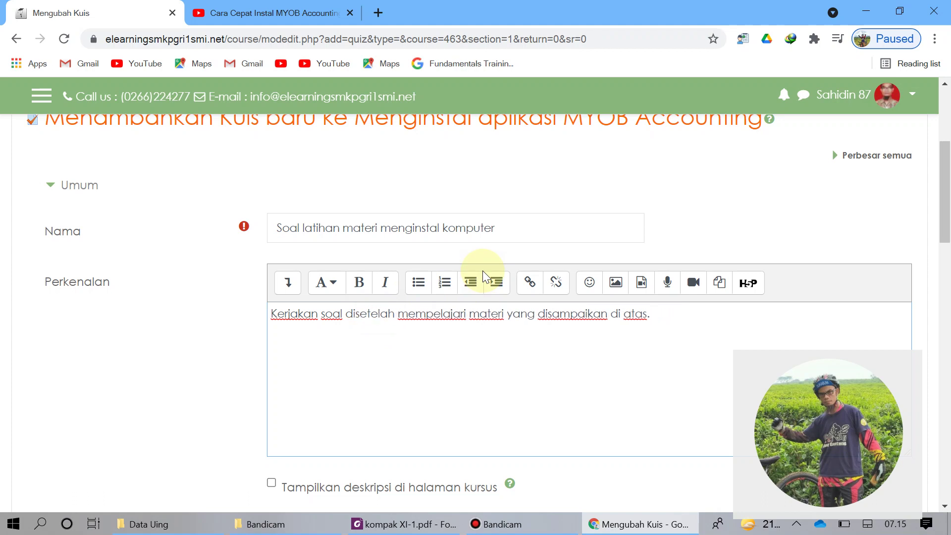
{"action": "key", "text": "BackSpace"}
{"action": "key", "text": "BackSpace"}
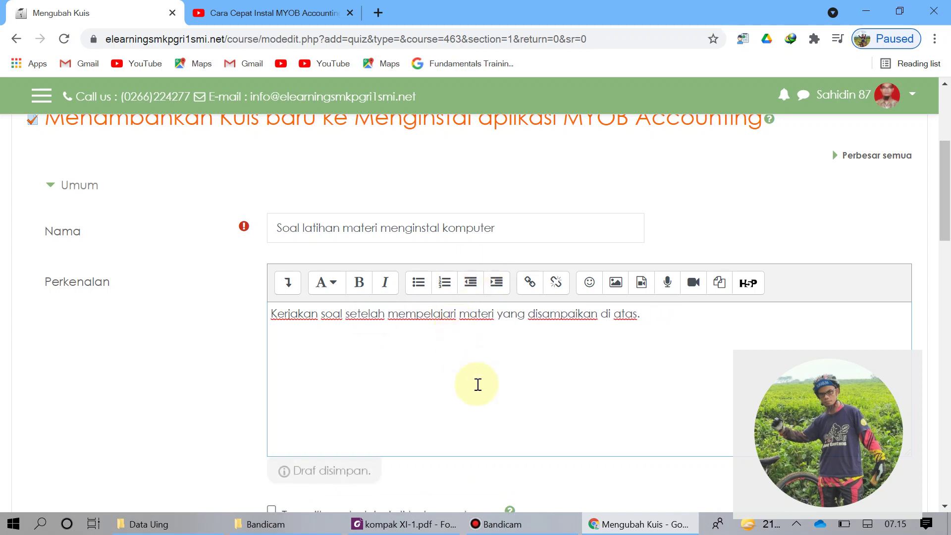
- Enable showing the quiz description on the course page (Tampilkan deskripsi di halaman kursus)
{"action": "scroll", "coordinate": [477, 384], "scroll_direction": "down", "scroll_amount": 2}
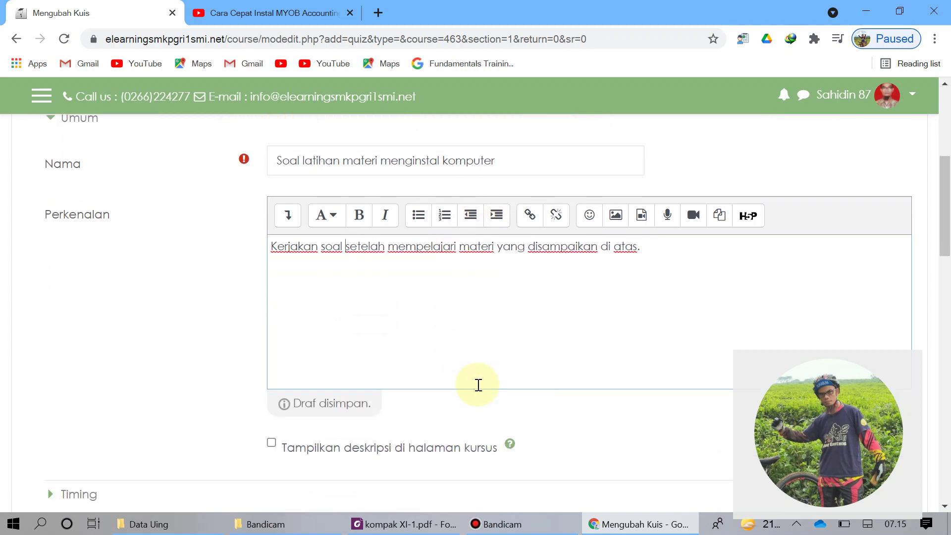
{"action": "left_click", "coordinate": [271, 436]}
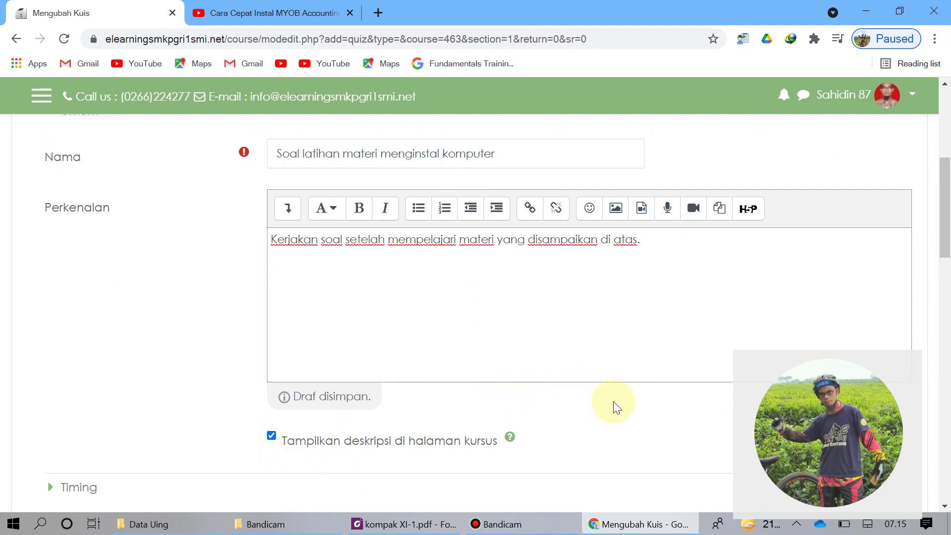
{"action": "scroll", "coordinate": [613, 401], "scroll_direction": "down", "scroll_amount": 1}
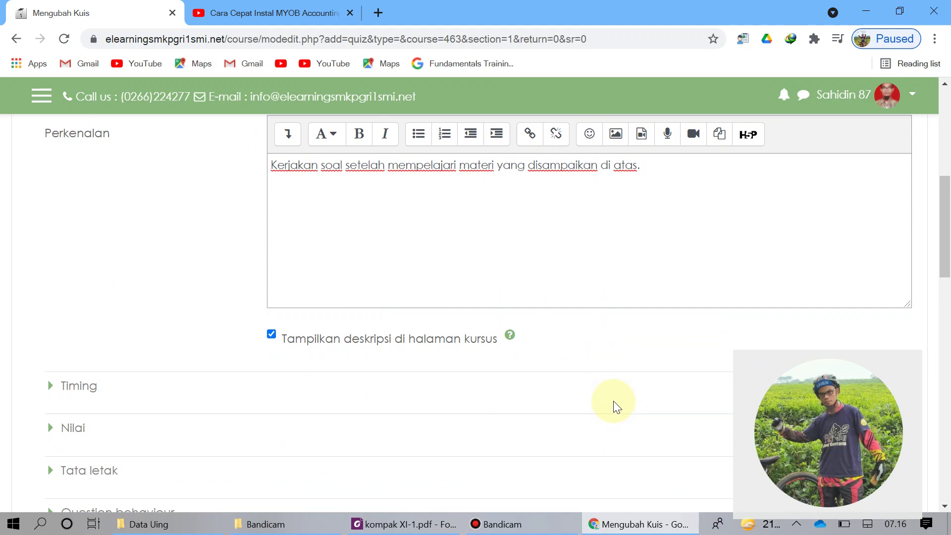
{"action": "scroll", "coordinate": [613, 402], "scroll_direction": "up", "scroll_amount": 1}
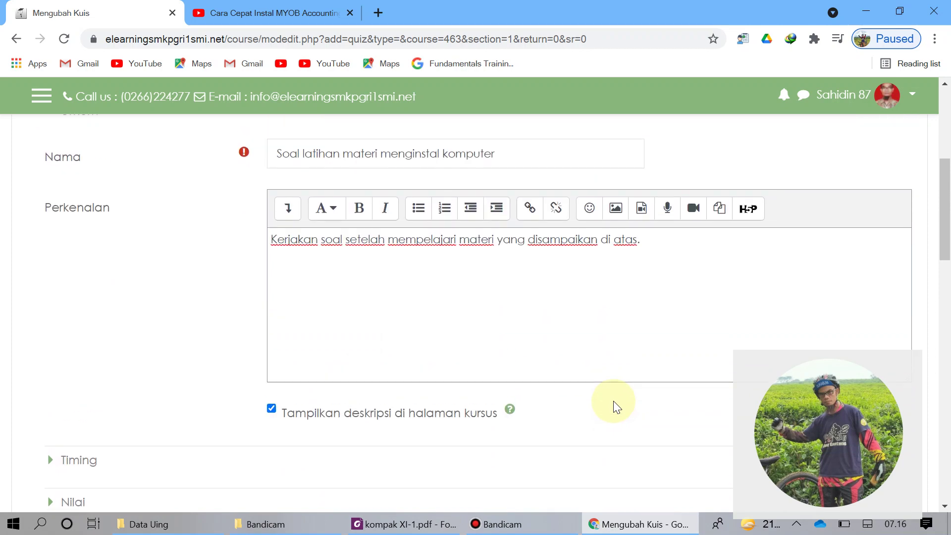
- Activate the quiz opening time (Kuis dimulai) in the Timing settings and set its hour to 00
{"action": "scroll", "coordinate": [613, 401], "scroll_direction": "down", "scroll_amount": 1}
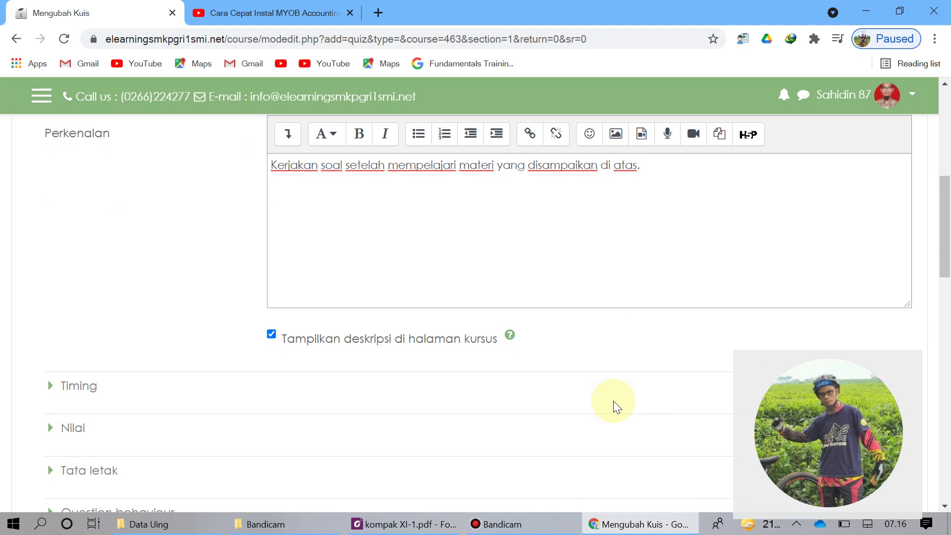
{"action": "scroll", "coordinate": [613, 402], "scroll_direction": "down", "scroll_amount": 1}
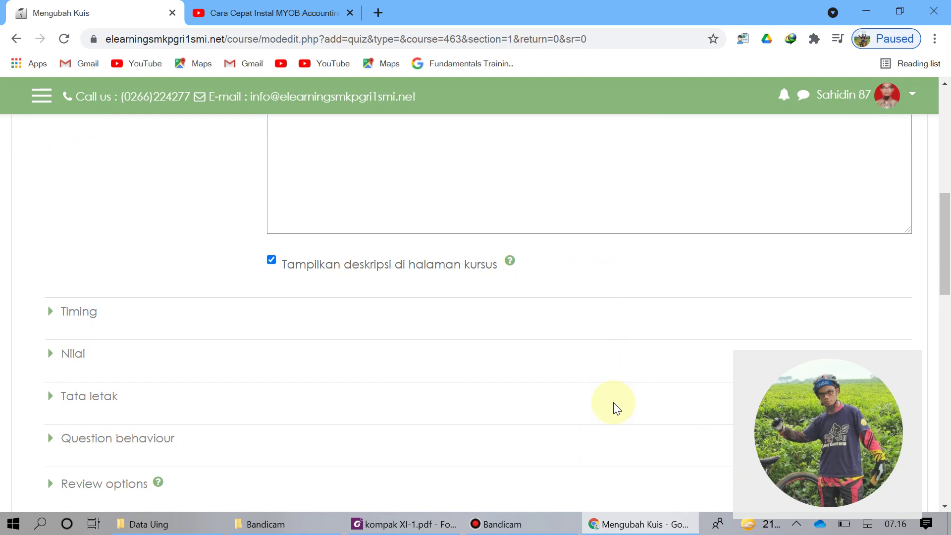
{"action": "left_click", "coordinate": [49, 319]}
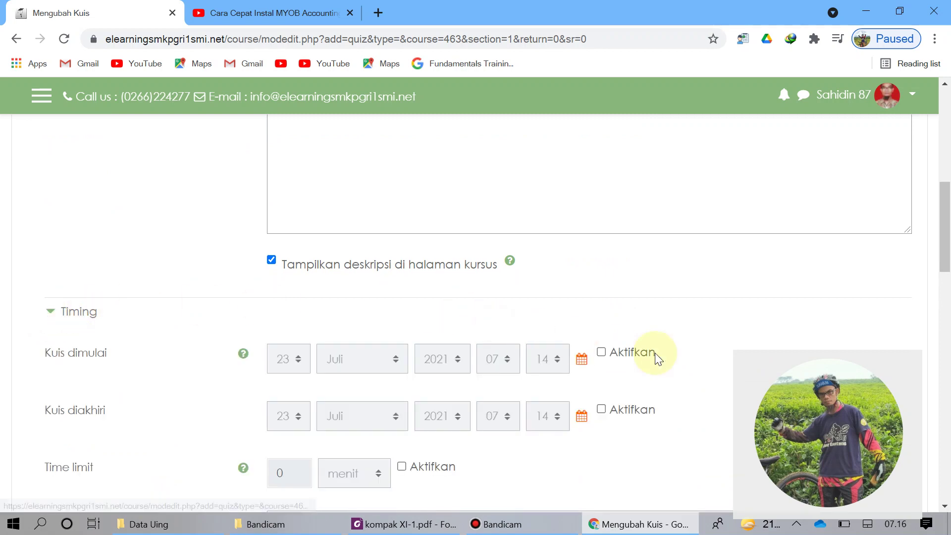
{"action": "left_click", "coordinate": [601, 353]}
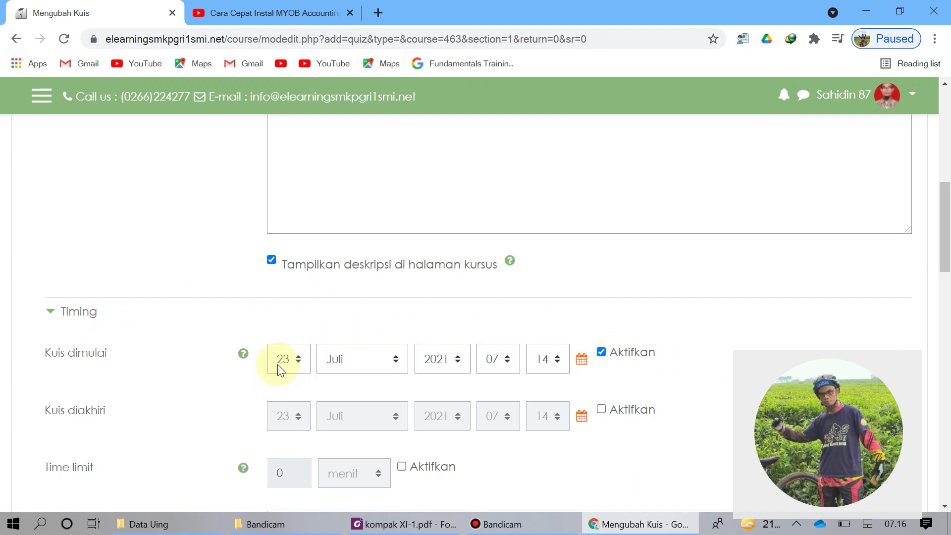
{"action": "left_click", "coordinate": [508, 359]}
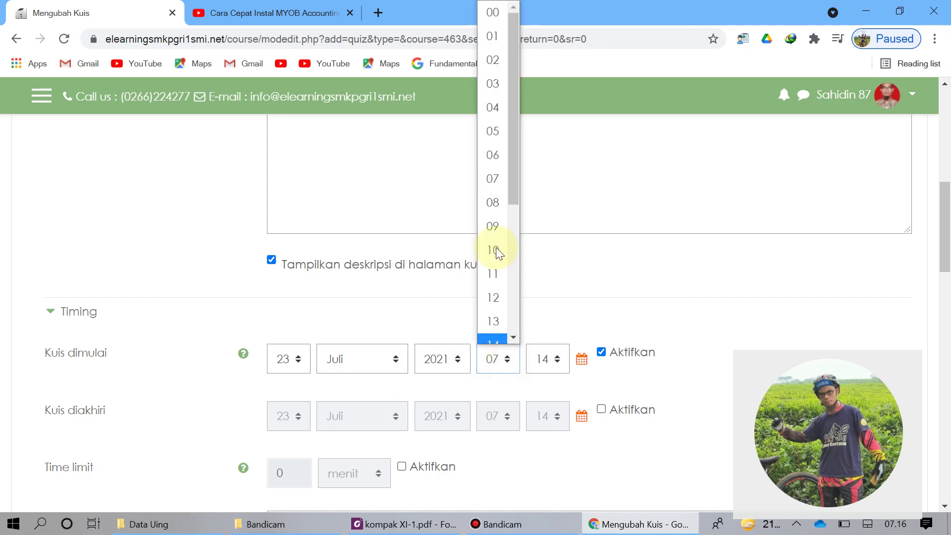
{"action": "left_click_drag", "start_coordinate": [512, 29], "coordinate": [512, 13]}
{"action": "left_click", "coordinate": [497, 12]}
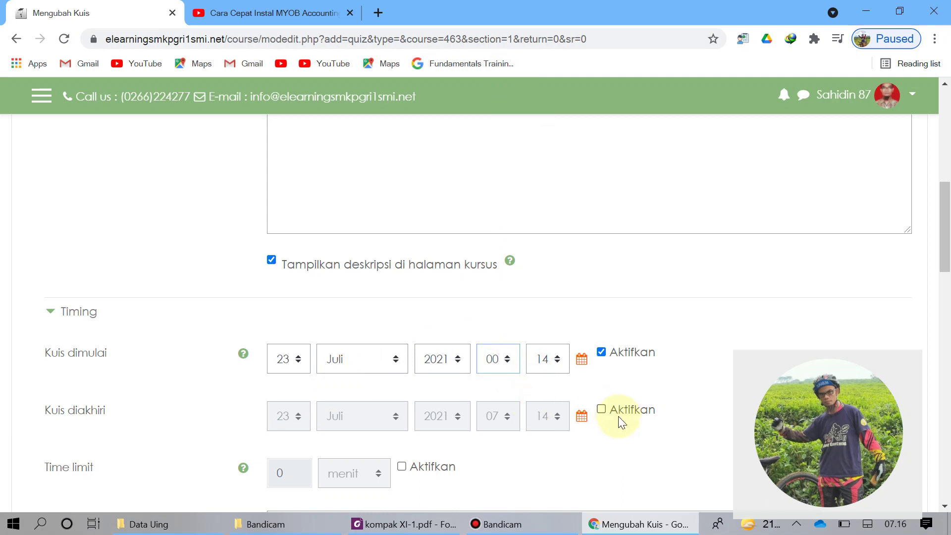
- Activate the quiz closing time (Kuis diakhiri) and set it to day 25 at 23:00
{"action": "left_click", "coordinate": [601, 408]}
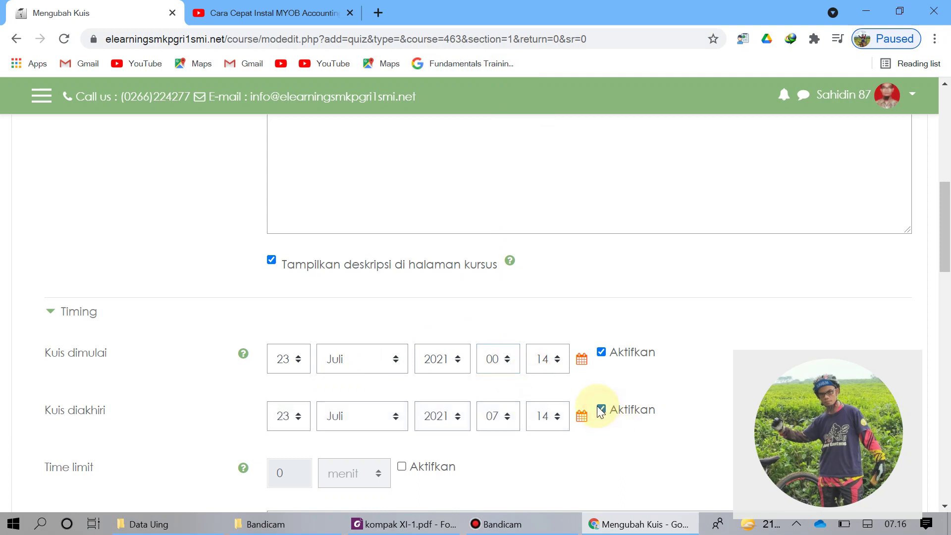
{"action": "left_click", "coordinate": [296, 418]}
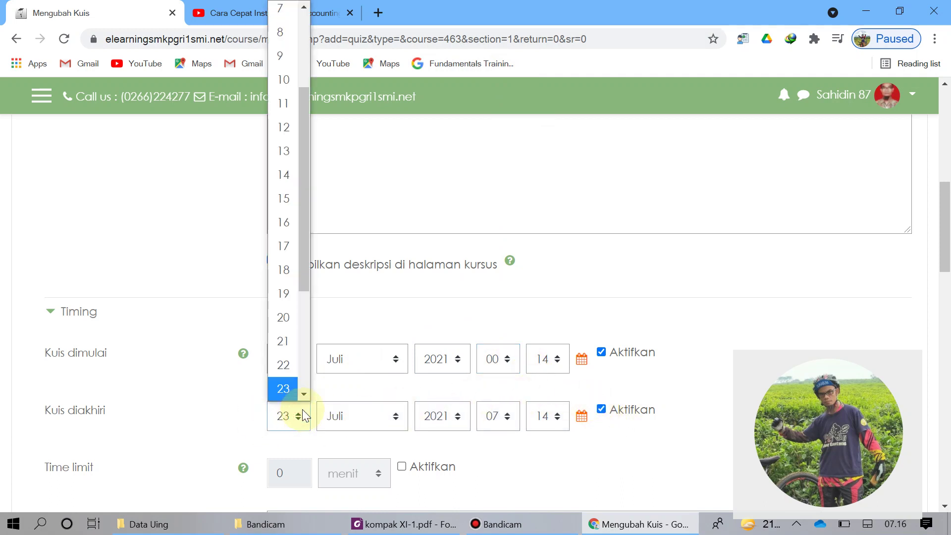
{"action": "scroll", "coordinate": [305, 391], "scroll_direction": "down", "scroll_amount": 3}
{"action": "left_click", "coordinate": [294, 378]}
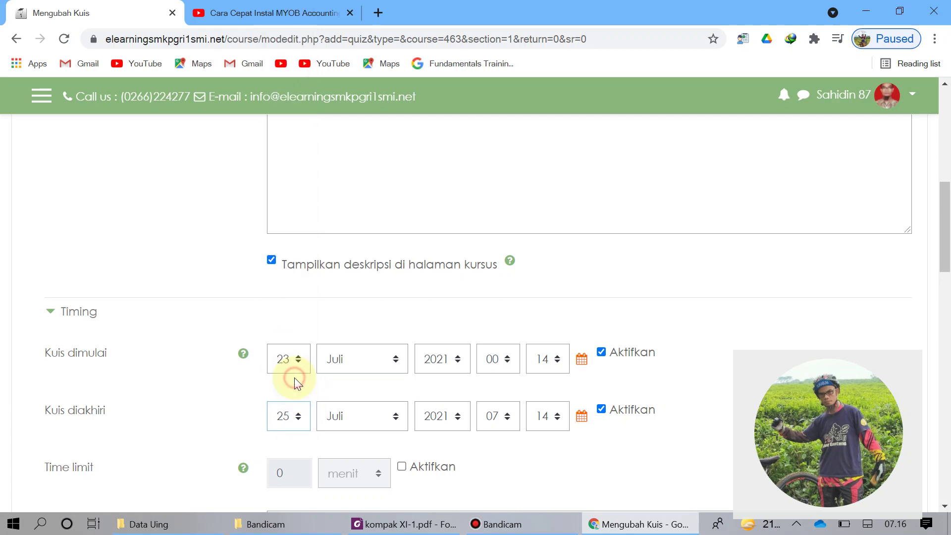
{"action": "left_click", "coordinate": [501, 416]}
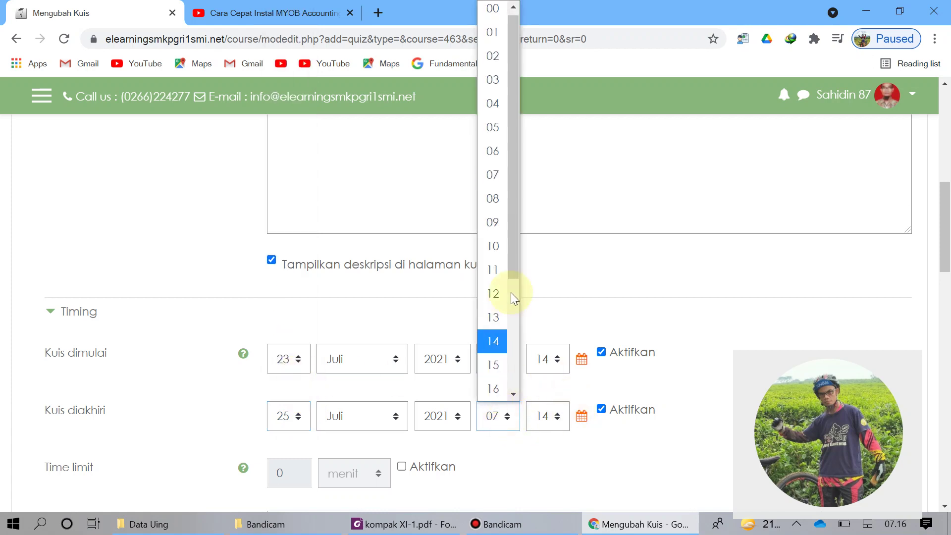
{"action": "left_click_drag", "start_coordinate": [512, 260], "coordinate": [512, 395]}
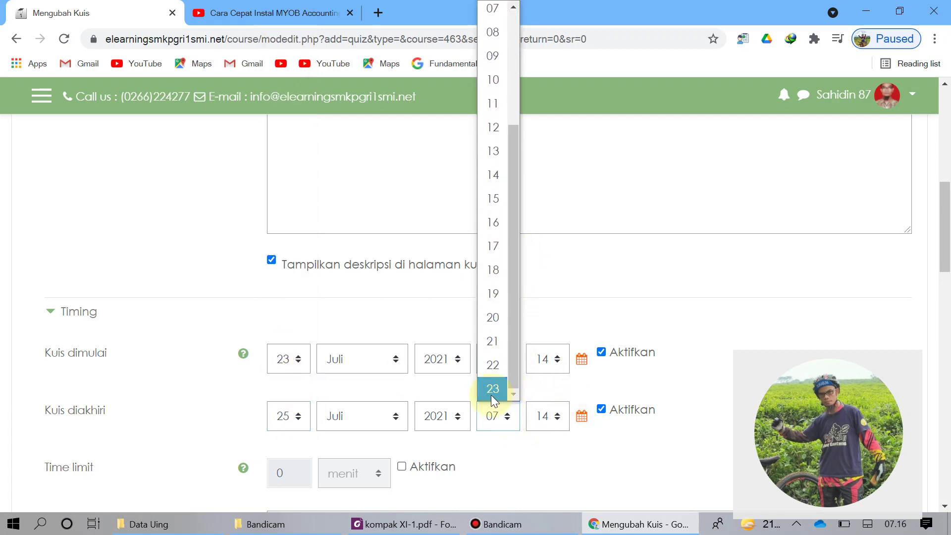
{"action": "left_click", "coordinate": [492, 395]}
{"action": "left_click", "coordinate": [560, 416]}
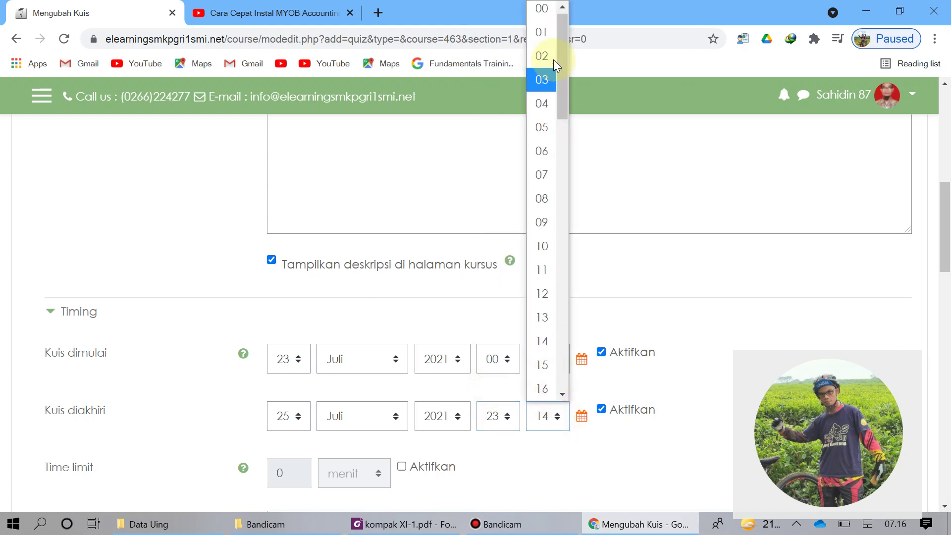
{"action": "left_click", "coordinate": [542, 9]}
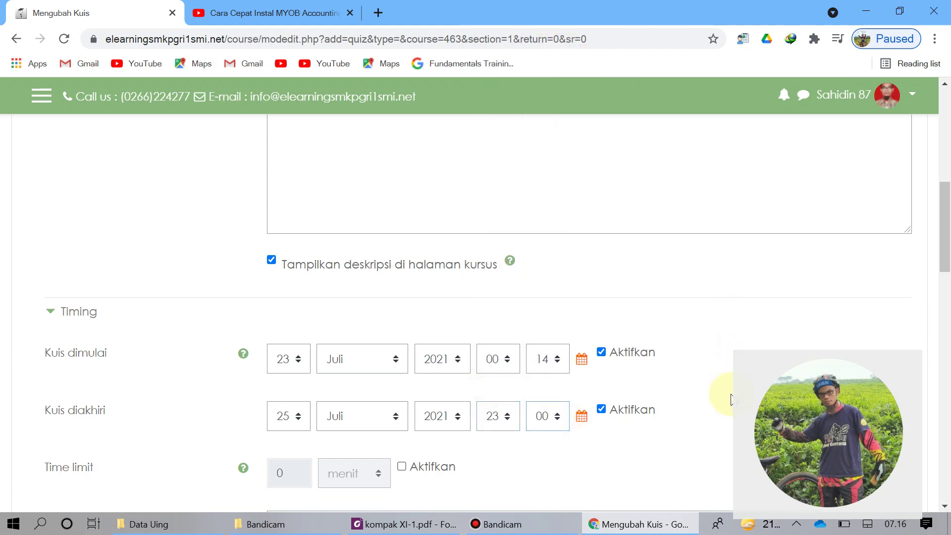
- Activate the quiz's time limit and set it to 30 menit
{"action": "scroll", "coordinate": [731, 398], "scroll_direction": "down", "scroll_amount": 1}
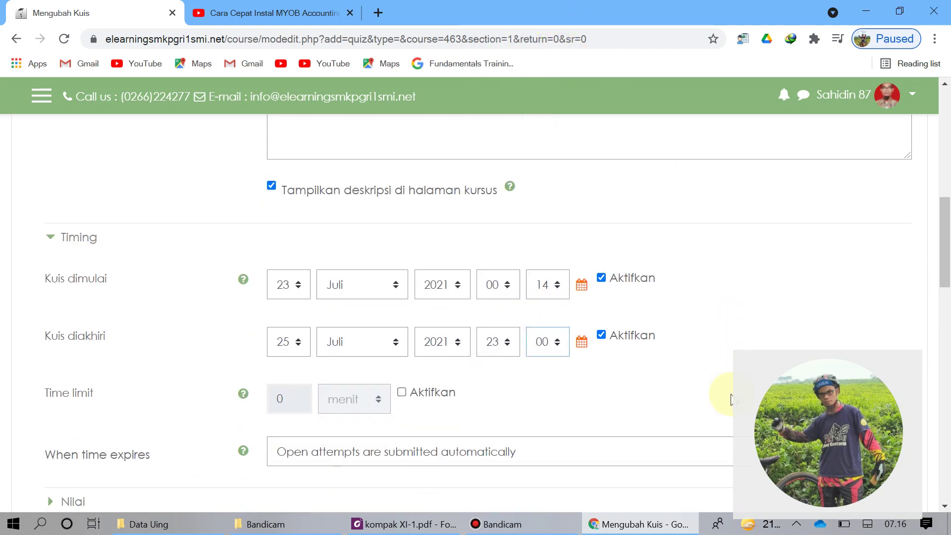
{"action": "left_click", "coordinate": [402, 393]}
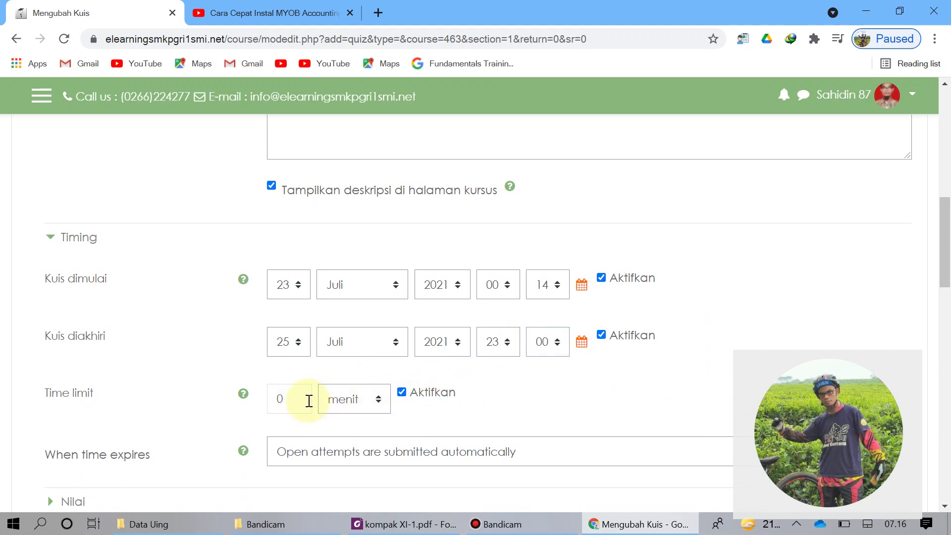
{"action": "double_click", "coordinate": [309, 400]}
{"action": "type", "text": "30"}
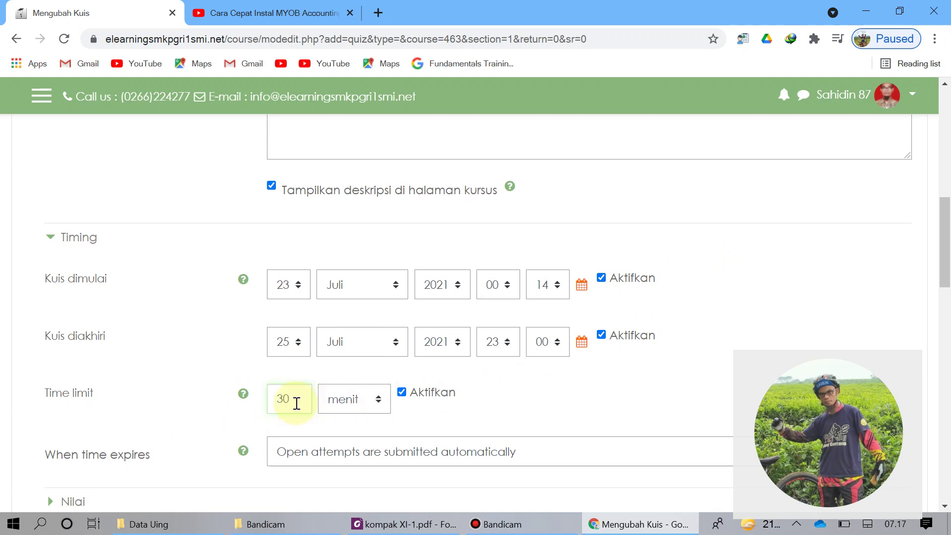
- Switch the time limit off and back on, and do the same for the quiz closing time
{"action": "left_click", "coordinate": [402, 393]}
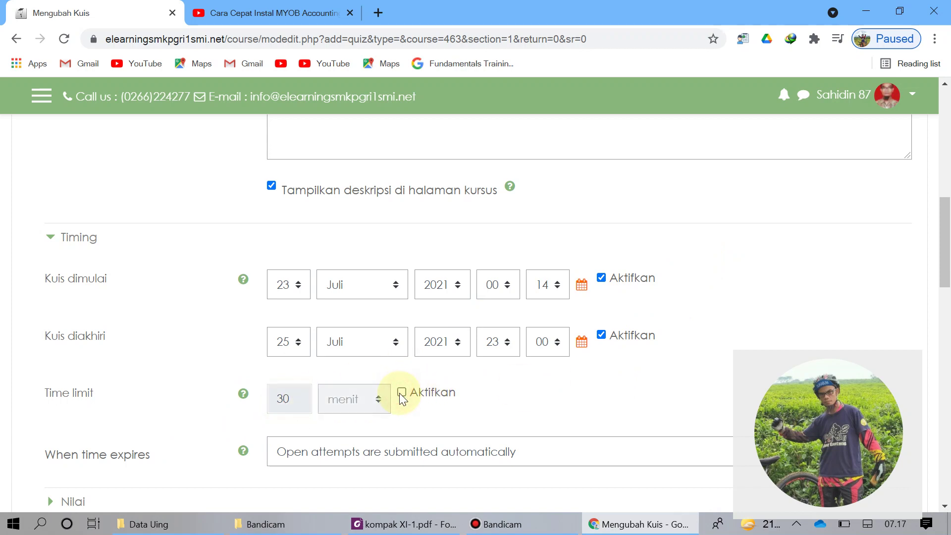
{"action": "left_click", "coordinate": [401, 394]}
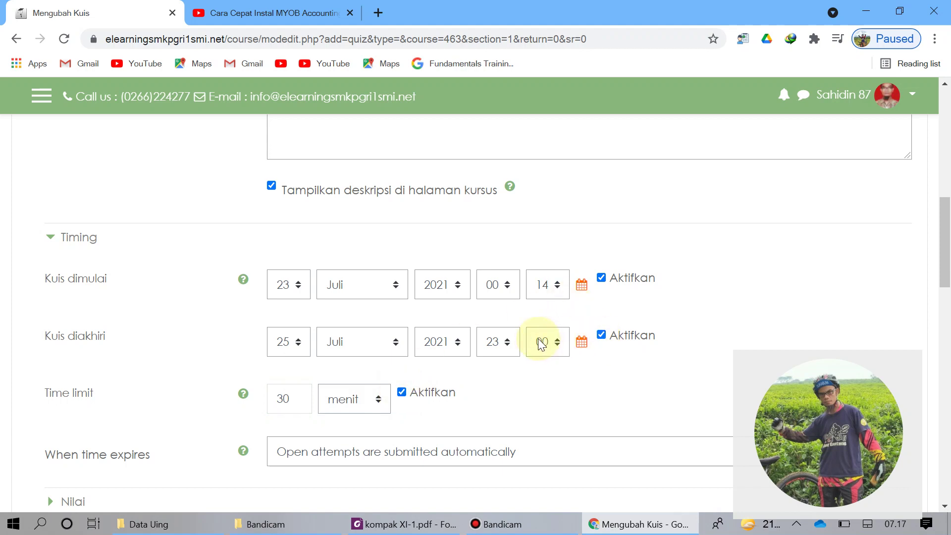
{"action": "left_click", "coordinate": [601, 334]}
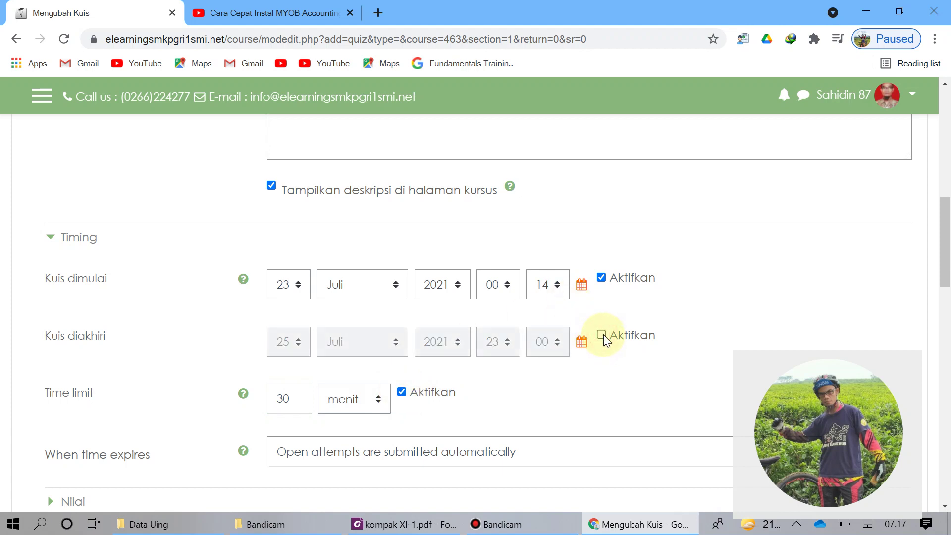
{"action": "left_click", "coordinate": [603, 335]}
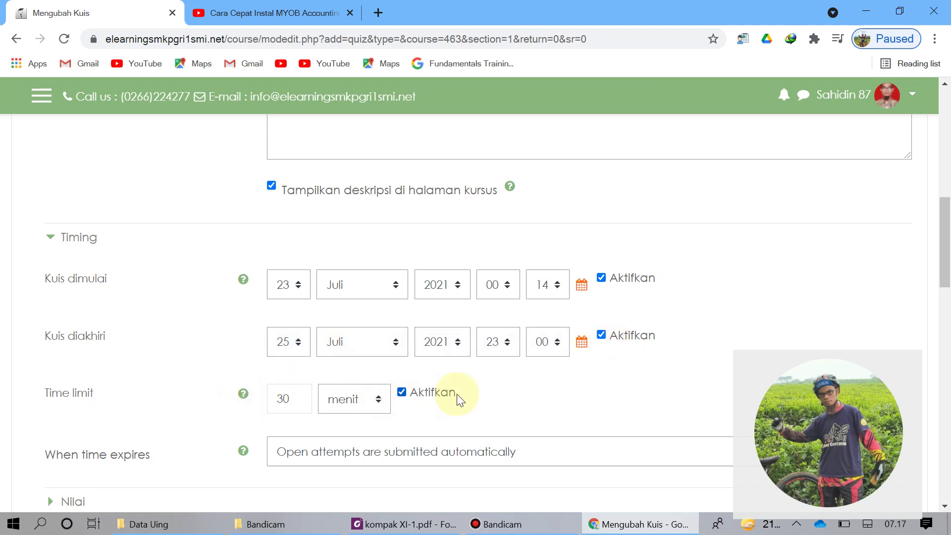
- Save the quiz settings and return to the course page
{"action": "scroll", "coordinate": [534, 389], "scroll_direction": "down", "scroll_amount": 3}
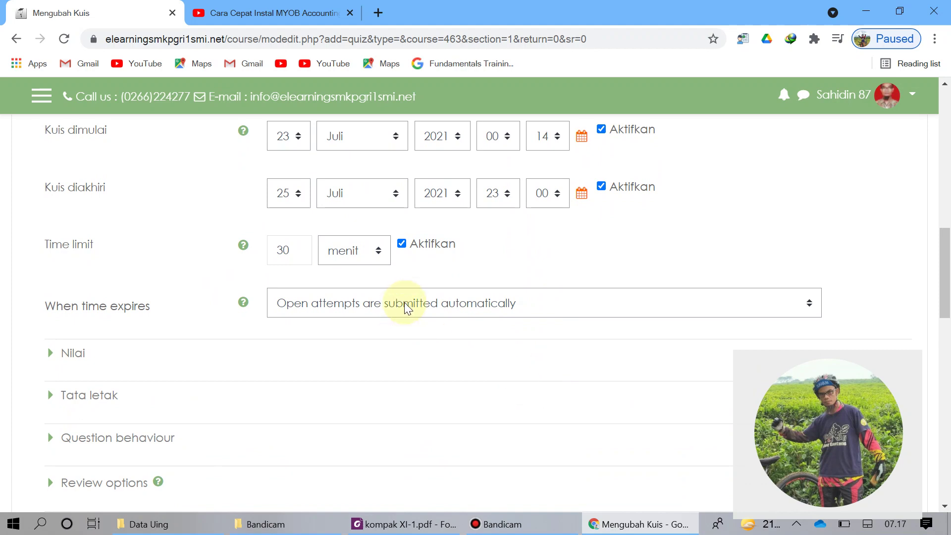
{"action": "scroll", "coordinate": [287, 379], "scroll_direction": "down", "scroll_amount": 9}
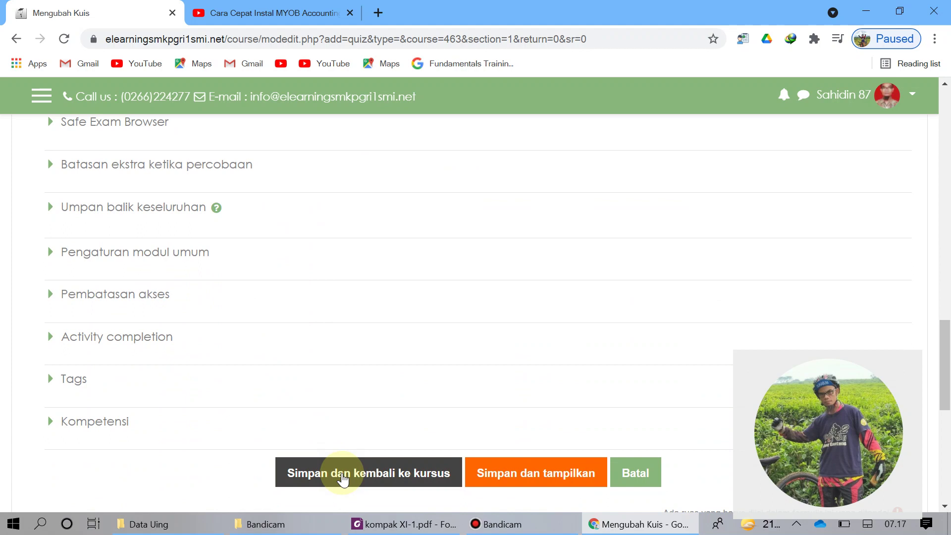
{"action": "left_click", "coordinate": [343, 476]}
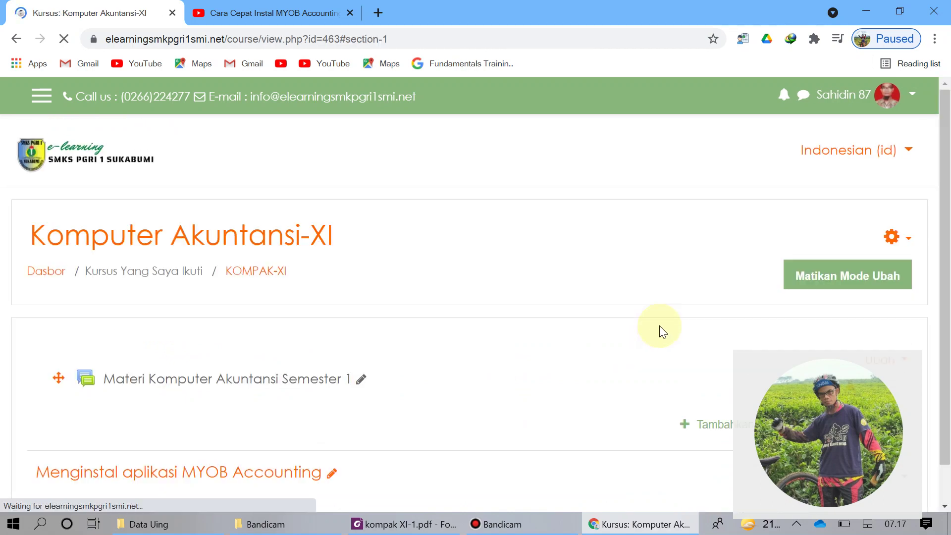